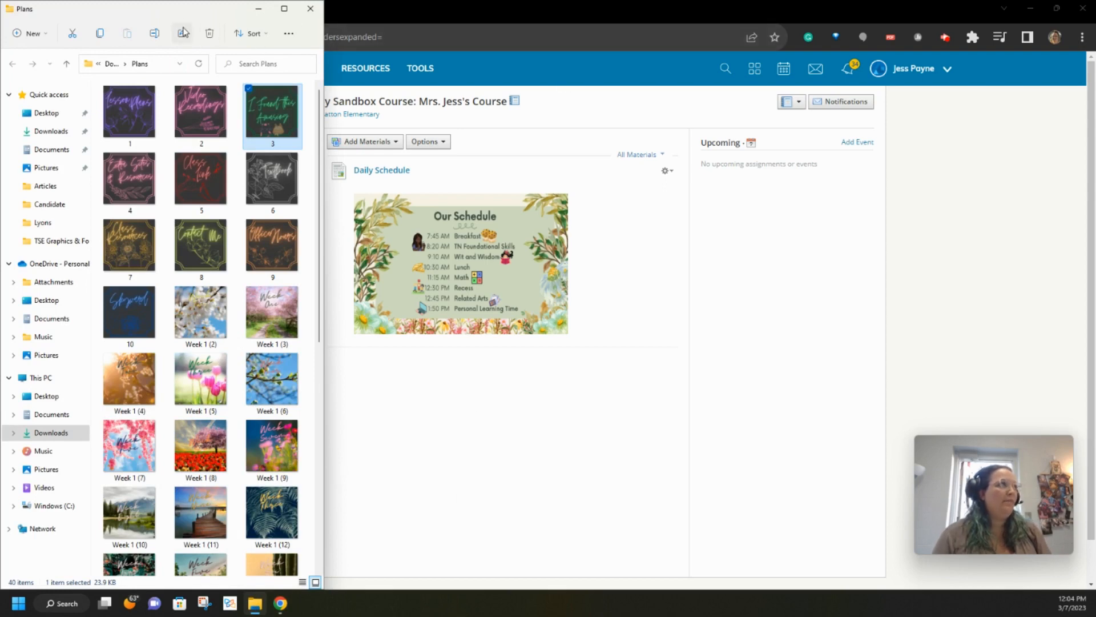
Arrange the Plans folder window and the Schoology course window side by side, giving the folder roughly a quarter of the screen width
{"action": "left_click_drag", "start_coordinate": [189, 12], "coordinate": [1, 76]}
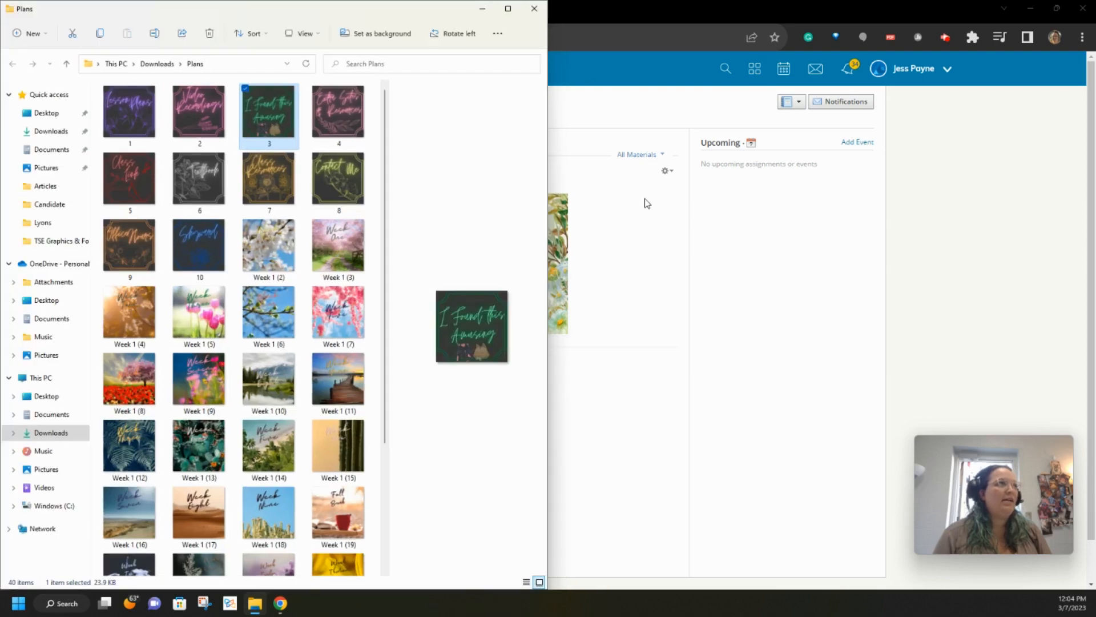
{"action": "left_click_drag", "start_coordinate": [336, 4], "coordinate": [3, 123]}
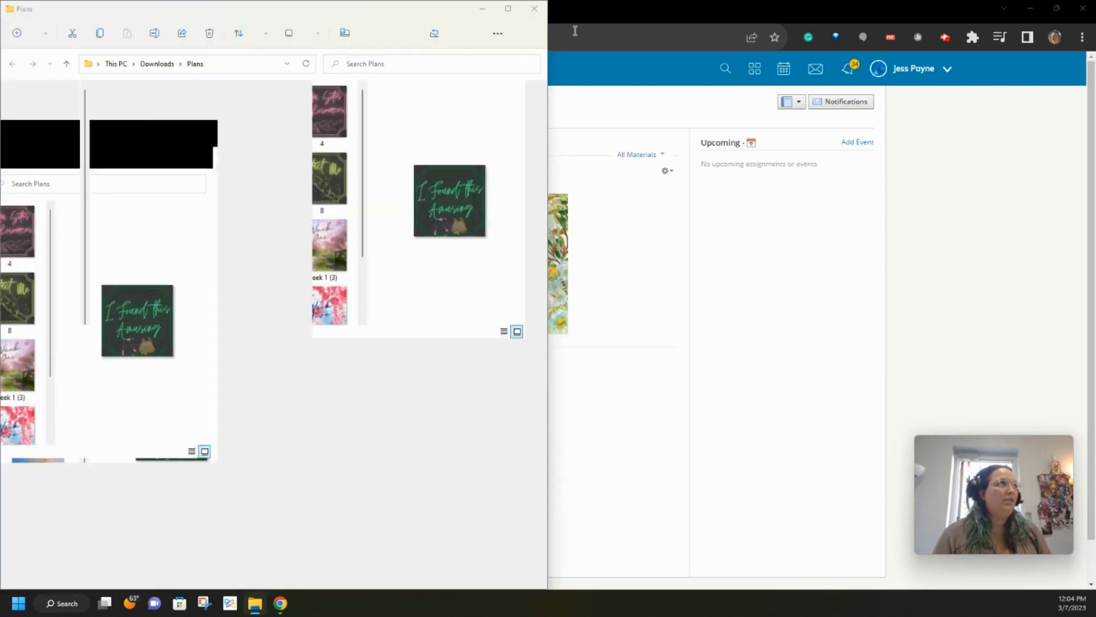
{"action": "left_click", "coordinate": [616, 21]}
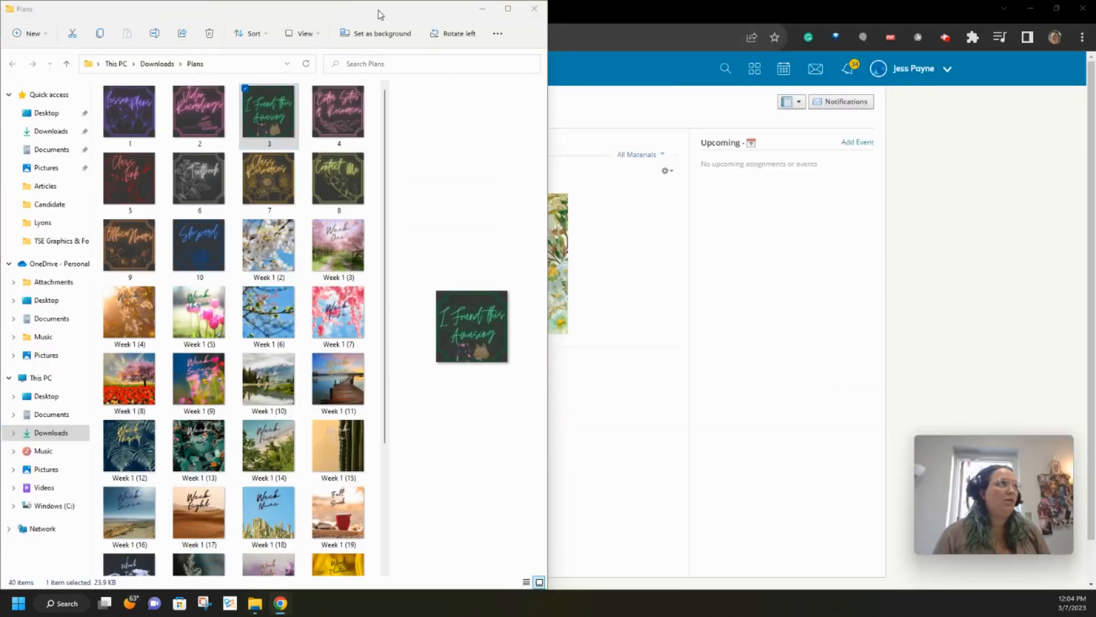
{"action": "left_click_drag", "start_coordinate": [380, 12], "coordinate": [1, 54]}
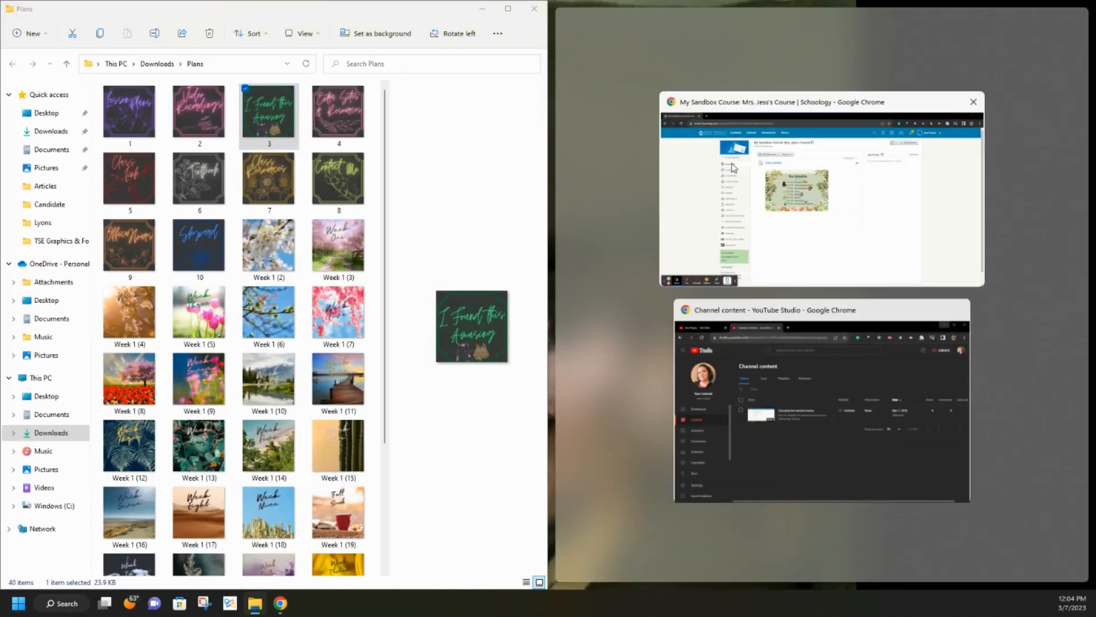
{"action": "left_click", "coordinate": [733, 168]}
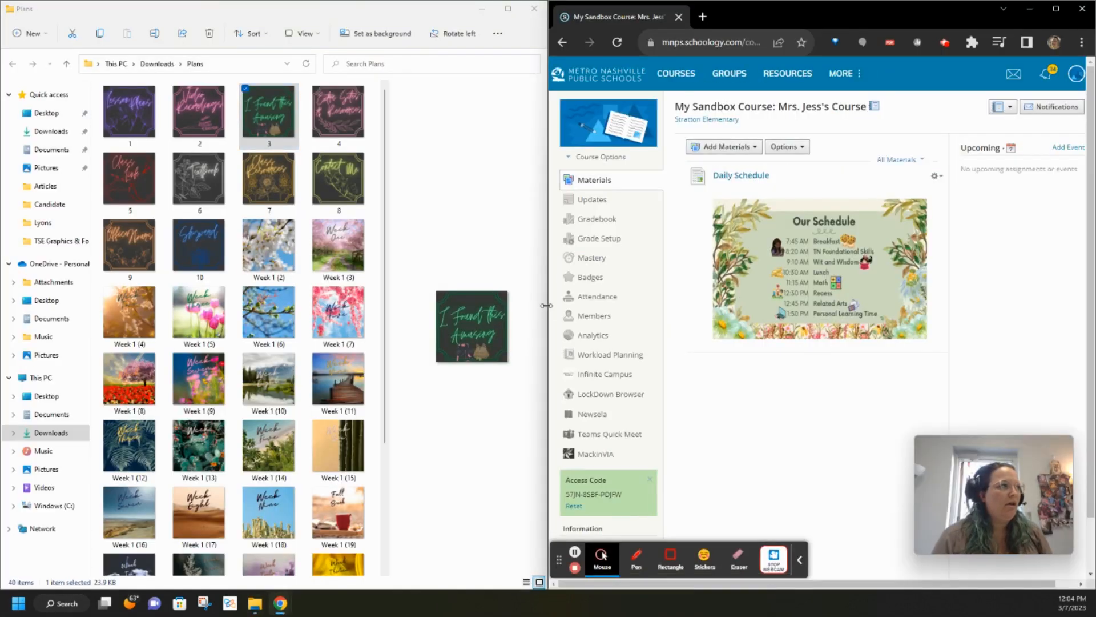
{"action": "left_click_drag", "start_coordinate": [546, 308], "coordinate": [181, 334]}
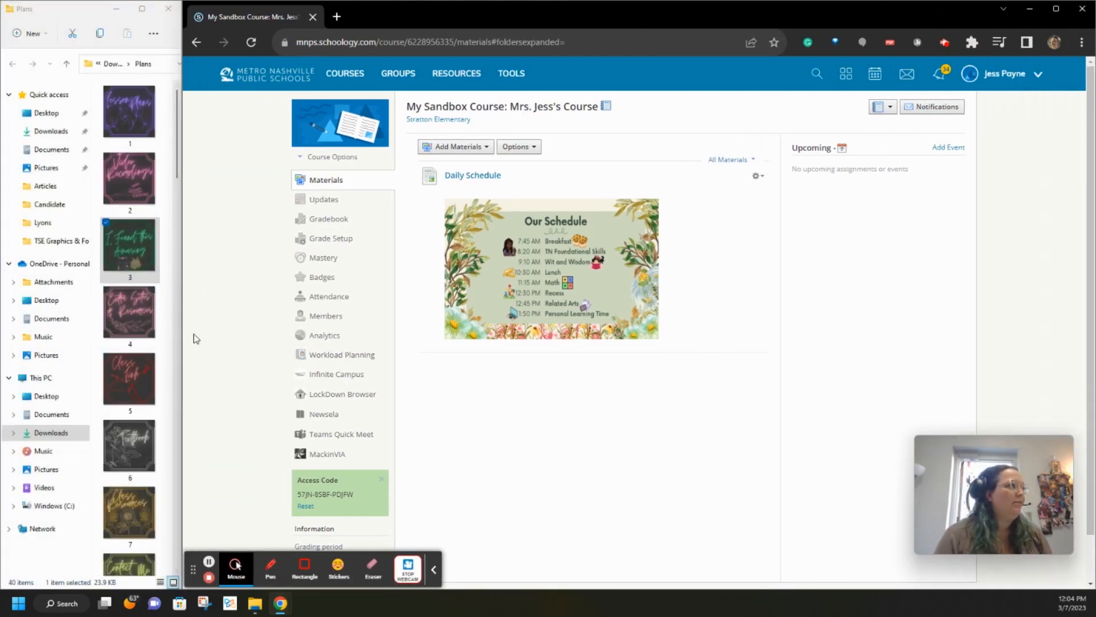
{"action": "left_click_drag", "start_coordinate": [182, 339], "coordinate": [293, 350]}
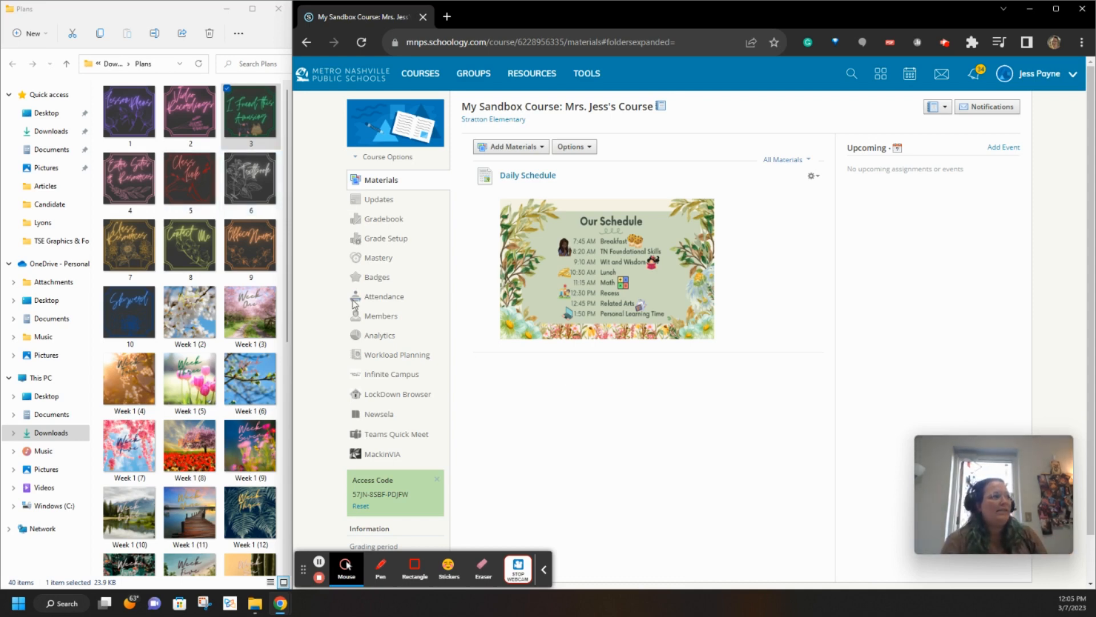
Create a Teams Quick Meet meeting titled "Homeroom Meeting" for the course and copy the address of its join link
{"action": "left_click", "coordinate": [404, 435]}
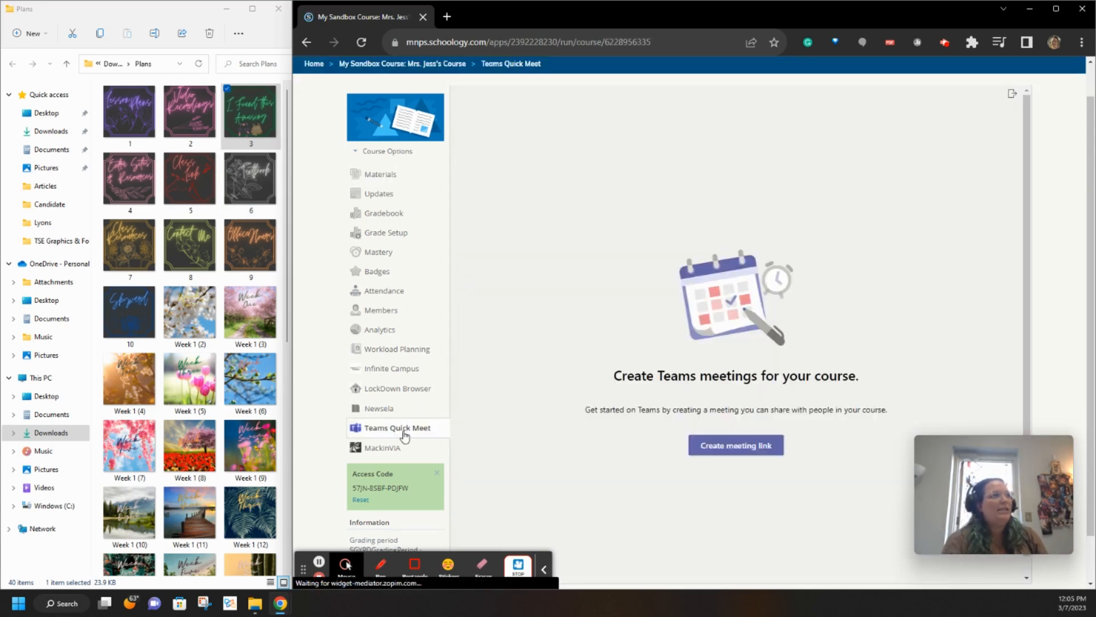
{"action": "left_click", "coordinate": [720, 452]}
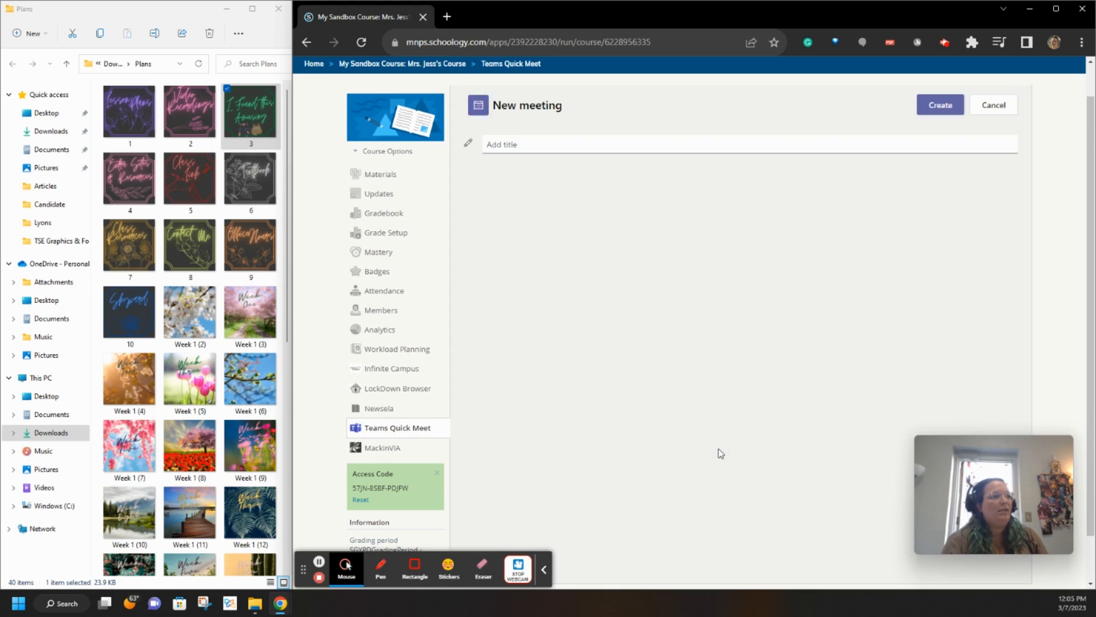
{"action": "left_click", "coordinate": [554, 142]}
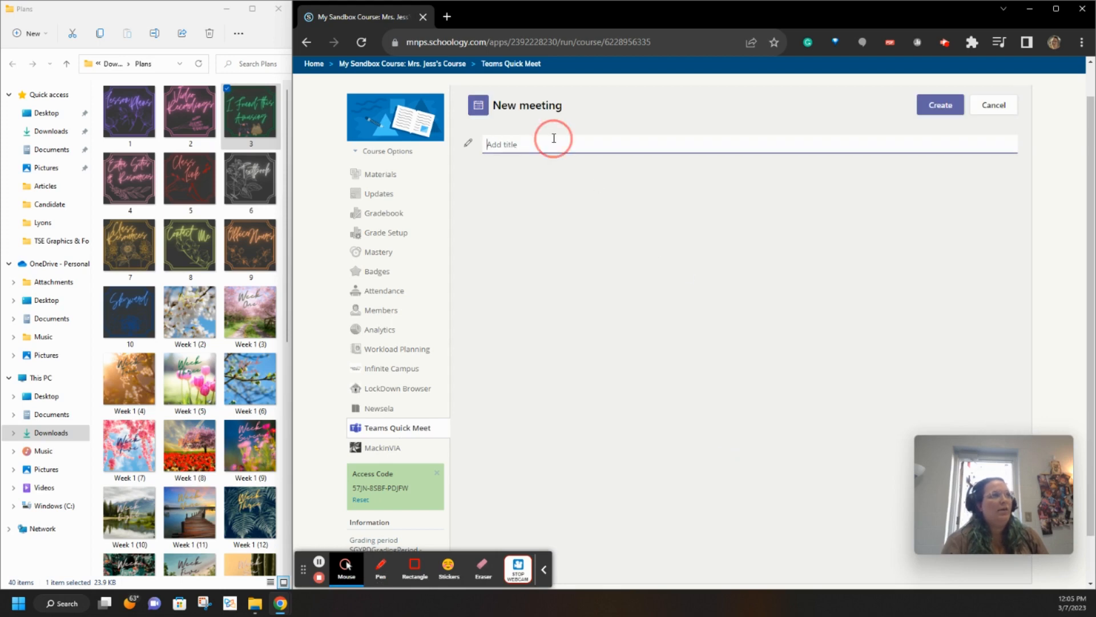
{"action": "type", "text": "Homeroo"}
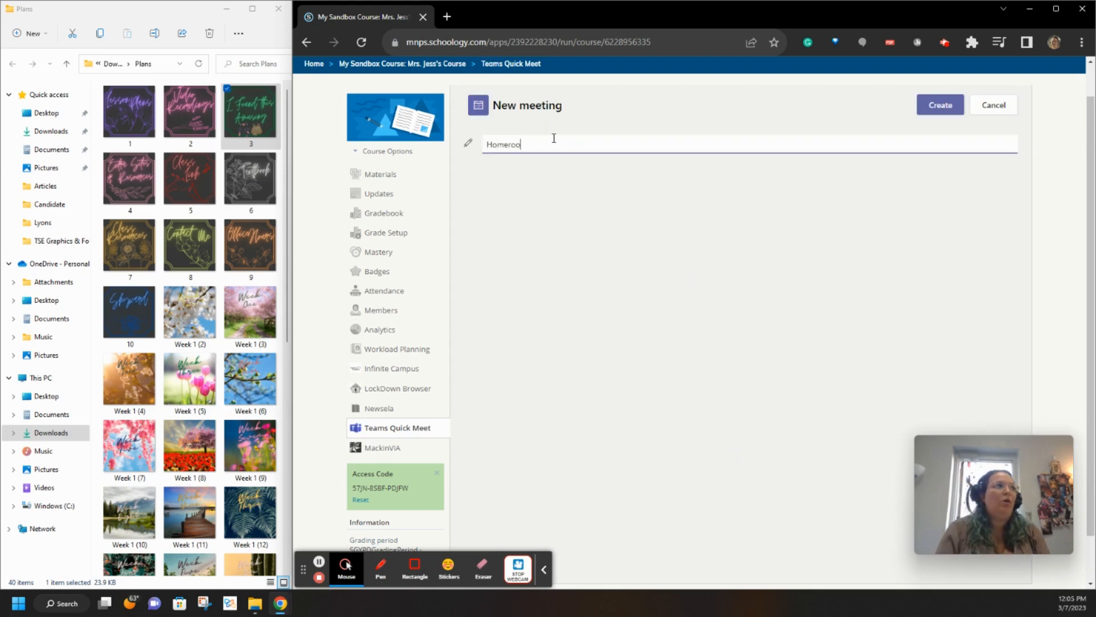
{"action": "type", "text": "m Meeting"}
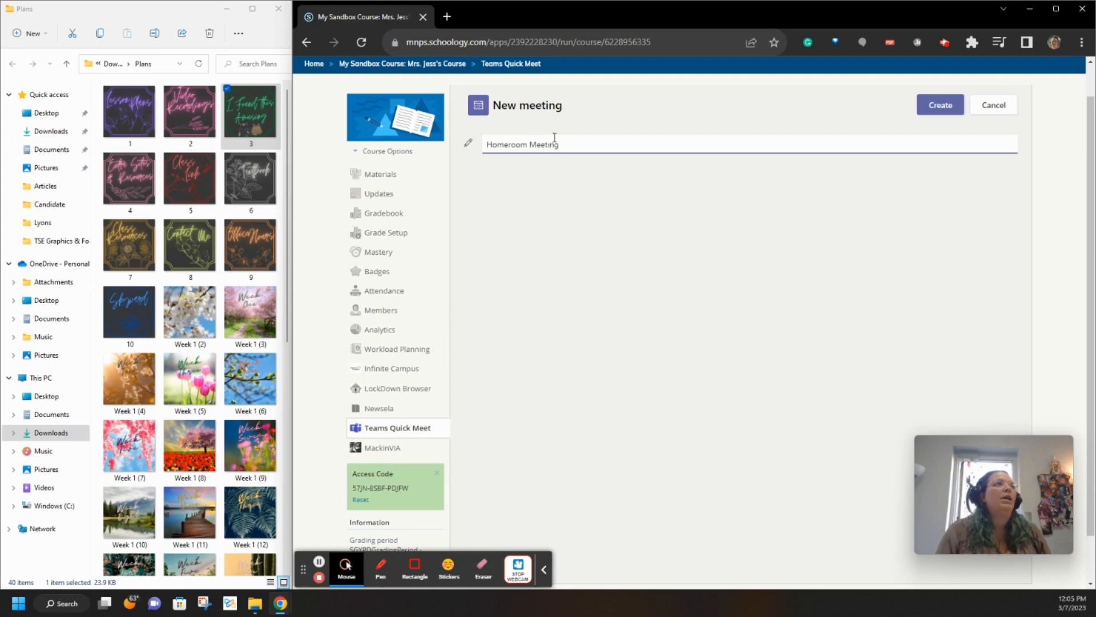
{"action": "left_click", "coordinate": [940, 105]}
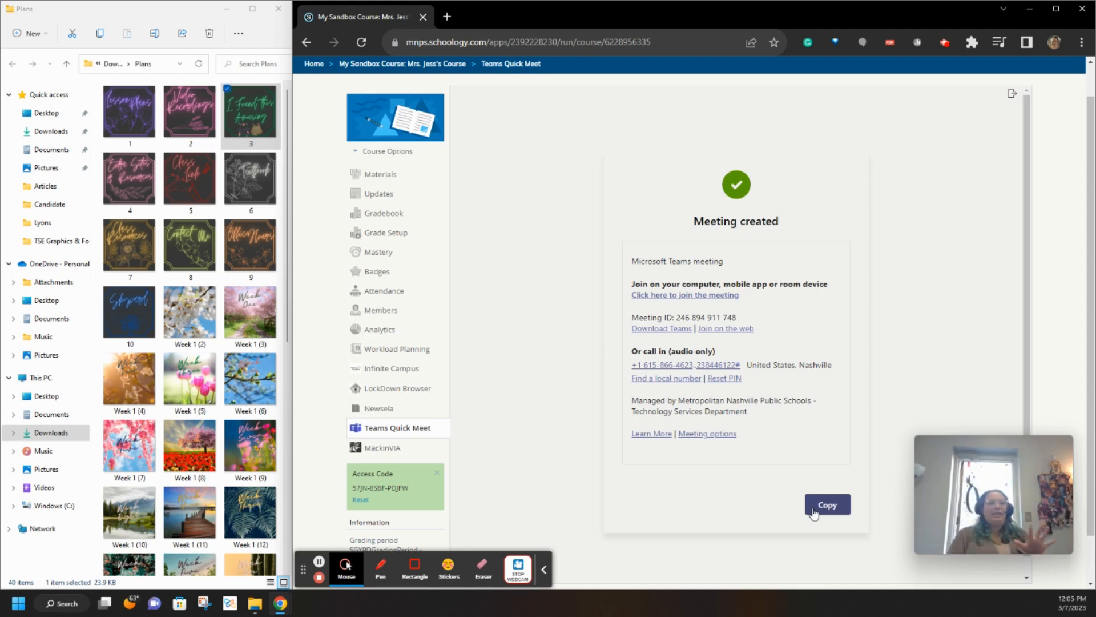
{"action": "right_click", "coordinate": [698, 294]}
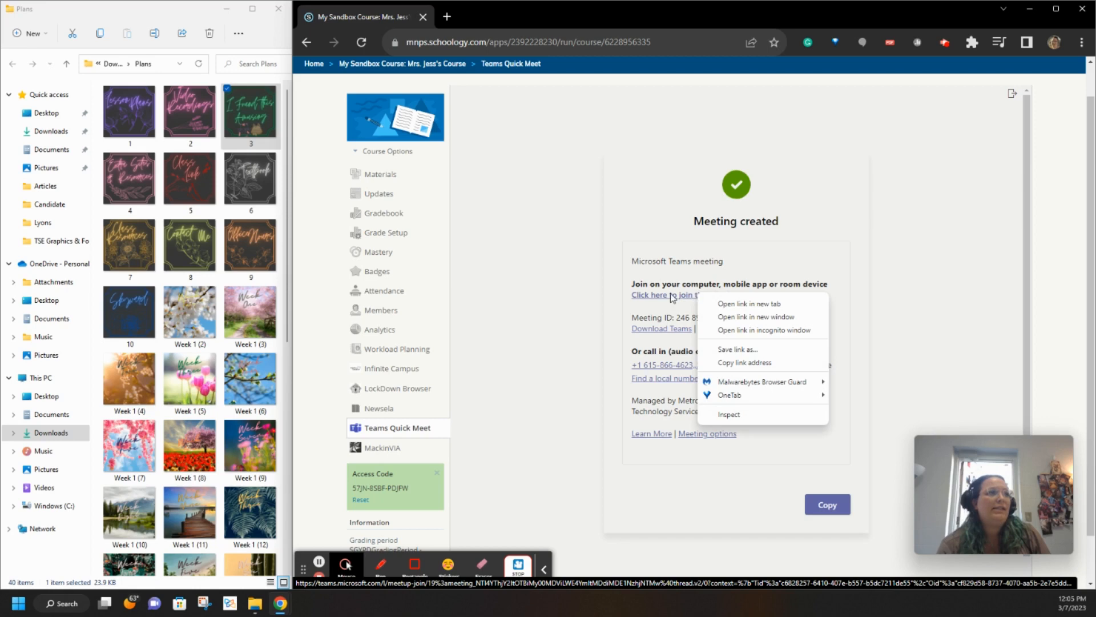
{"action": "left_click", "coordinate": [740, 363]}
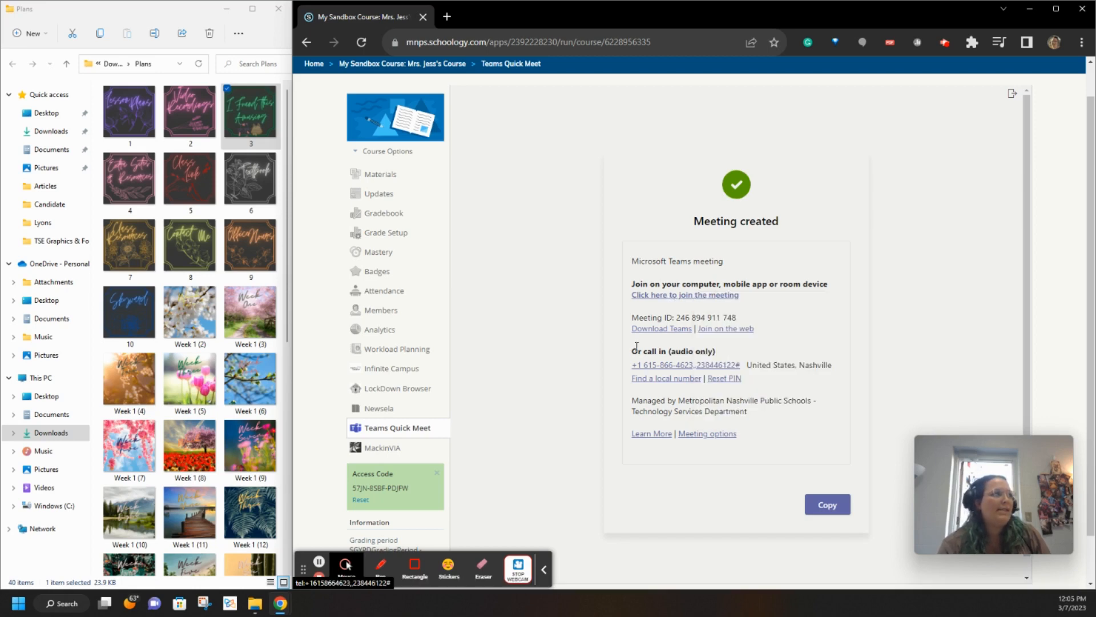
Start a new page in the course materials titled "Course Links" and set it to display inline
{"action": "left_click", "coordinate": [385, 177]}
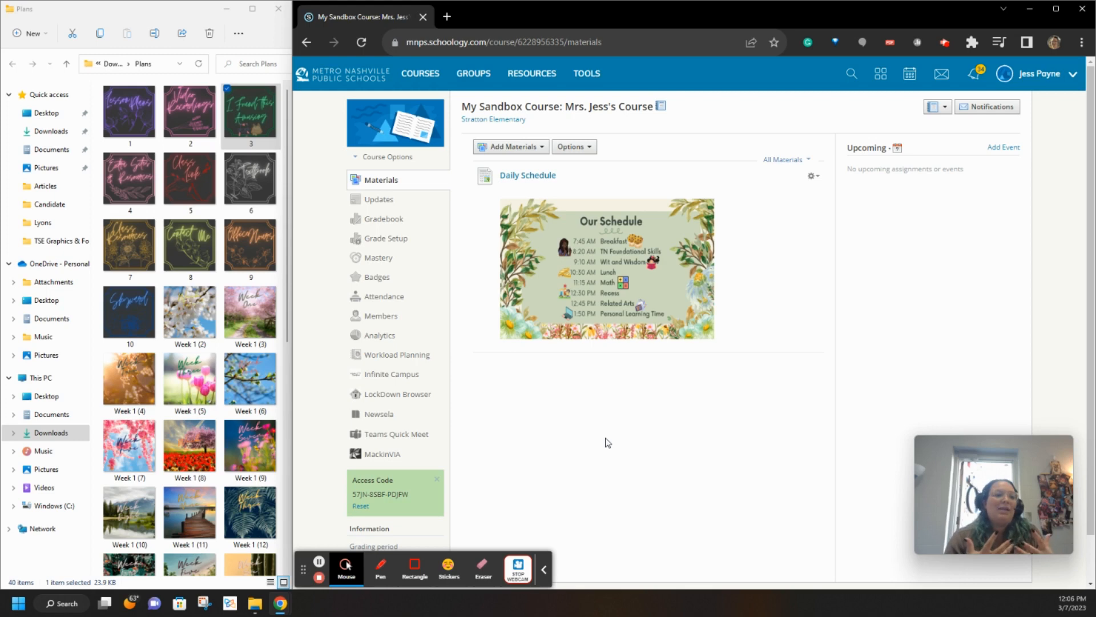
{"action": "left_click", "coordinate": [521, 150]}
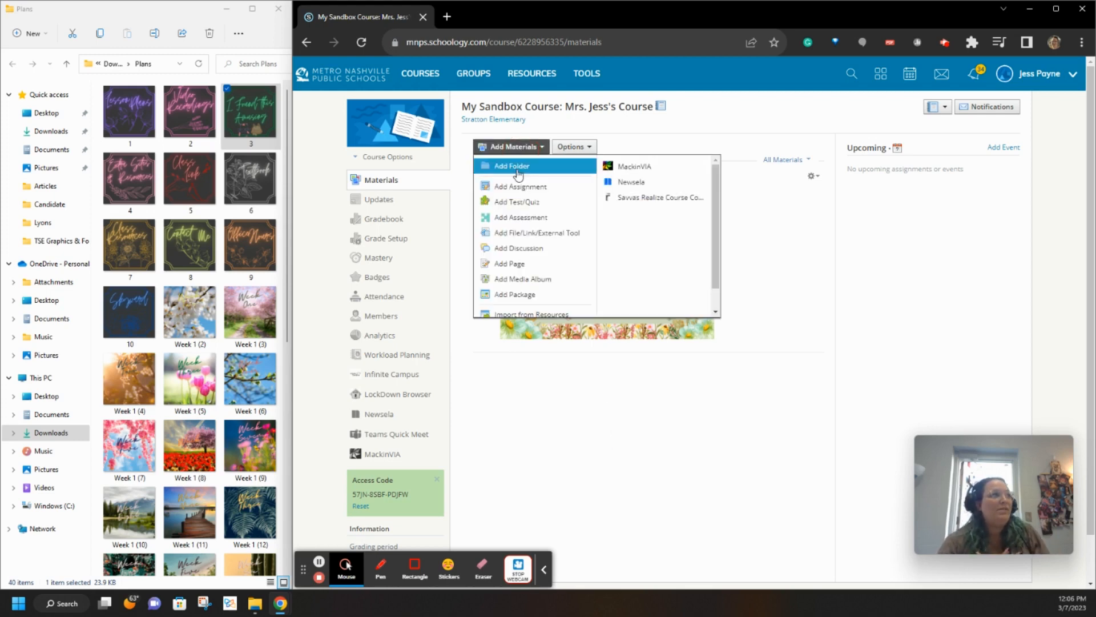
{"action": "left_click", "coordinate": [518, 263]}
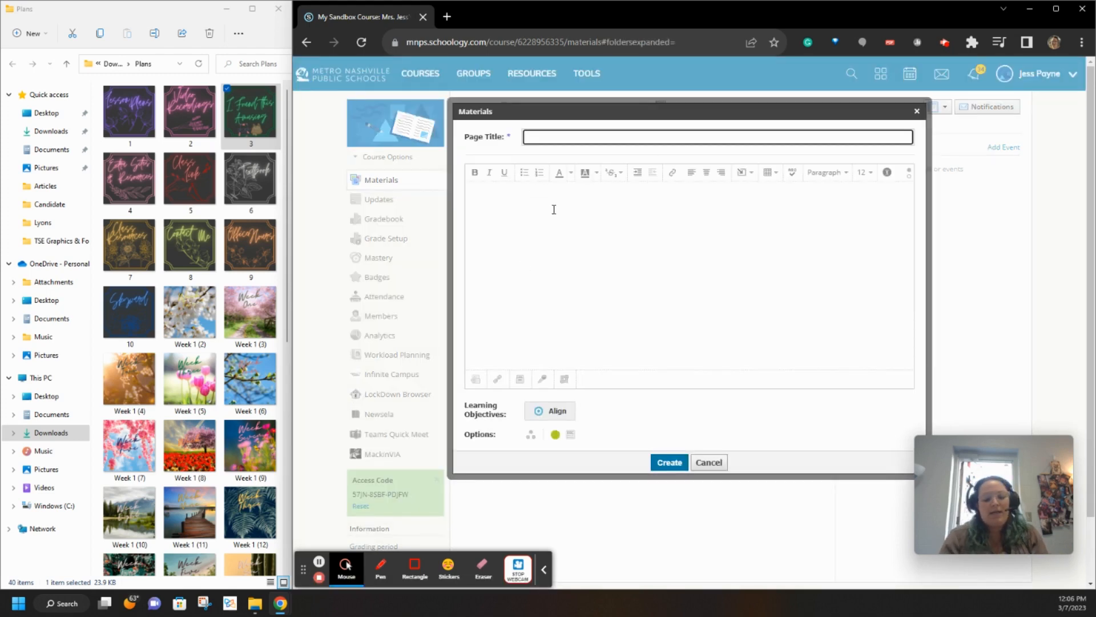
{"action": "type", "text": "Course "}
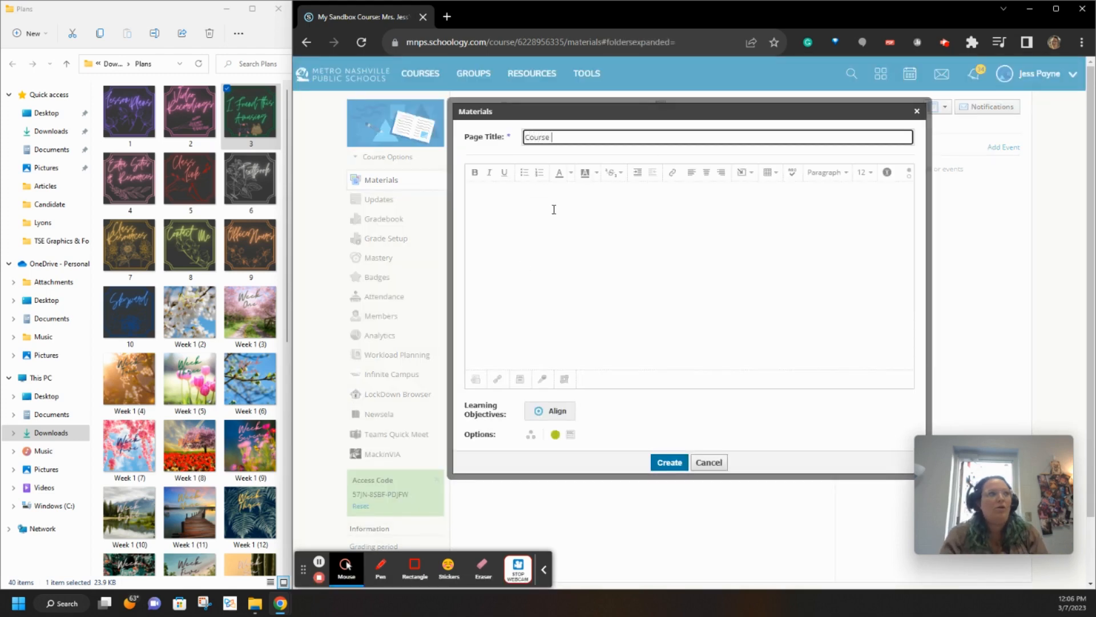
{"action": "type", "text": "Link"}
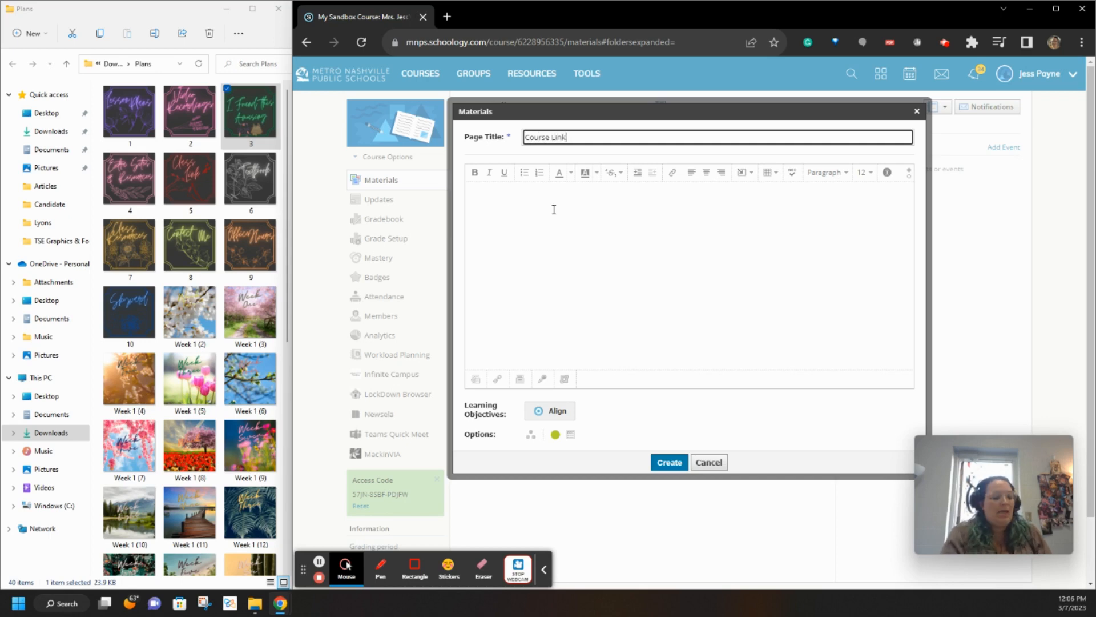
{"action": "type", "text": "s"}
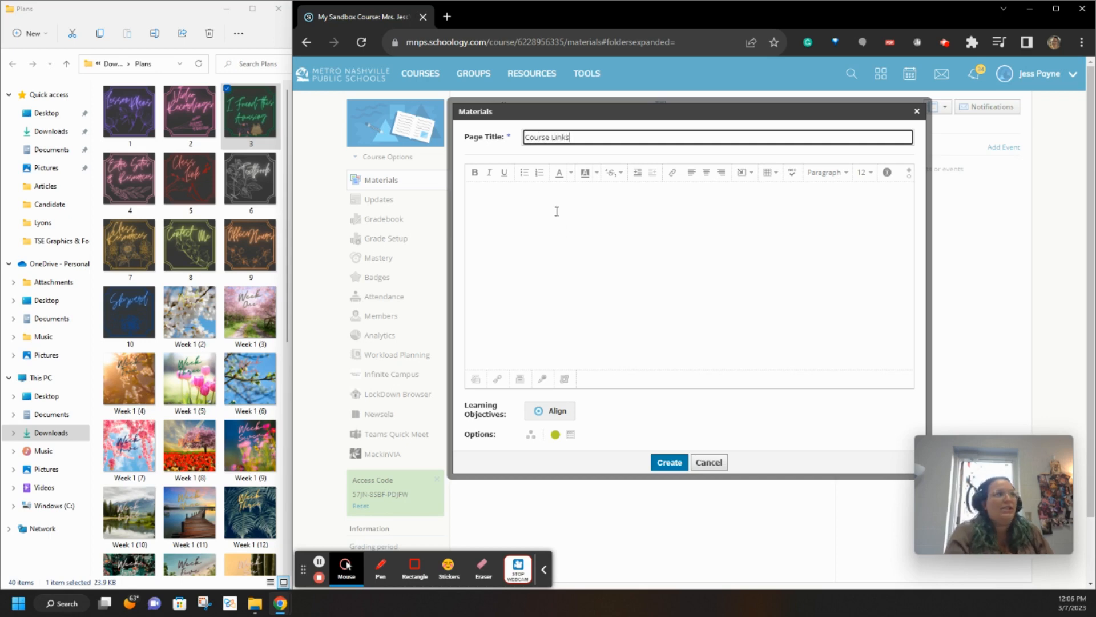
{"action": "left_click", "coordinate": [571, 435]}
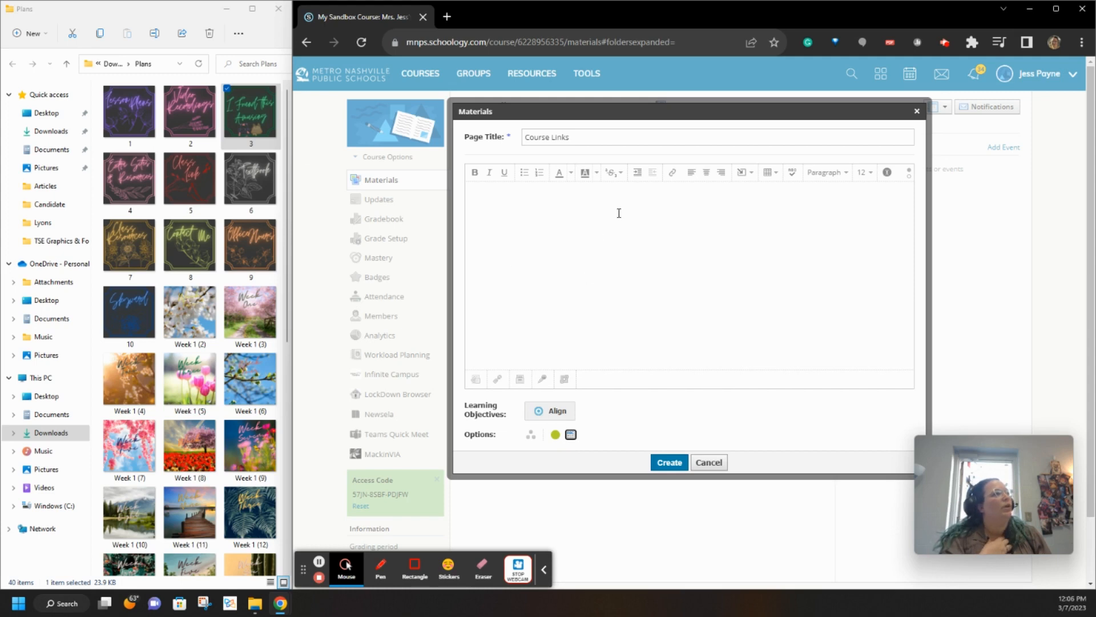
Insert the Class Link image, file 5 from the Plans folder, into the page body and enlarge it slightly
{"action": "left_click", "coordinate": [751, 174]}
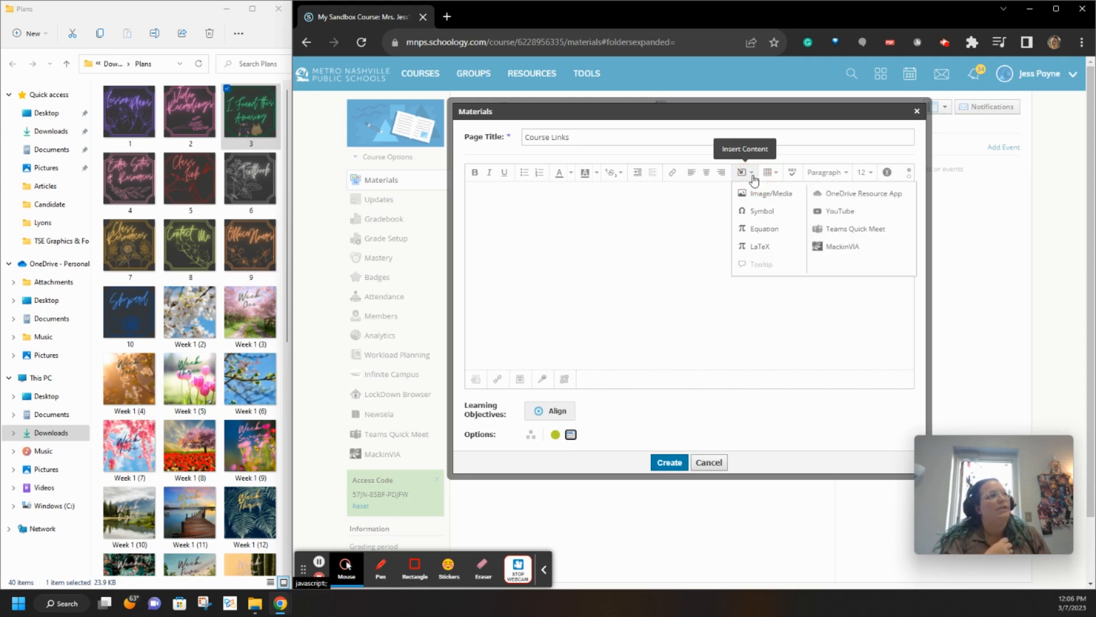
{"action": "left_click", "coordinate": [764, 196]}
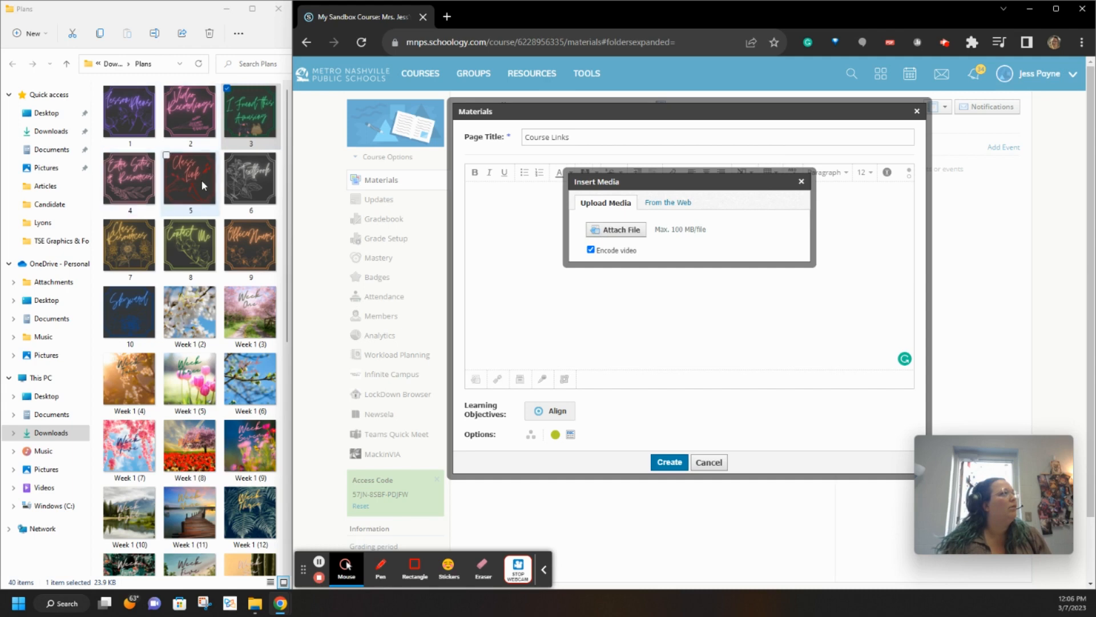
{"action": "left_click_drag", "start_coordinate": [201, 179], "coordinate": [210, 200]}
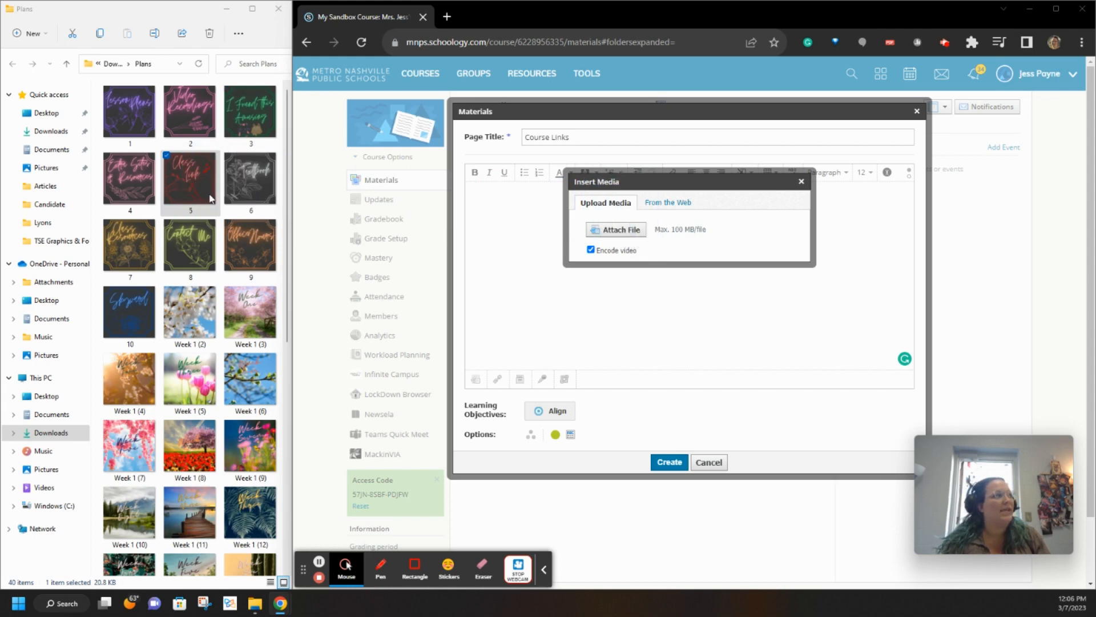
{"action": "left_click", "coordinate": [635, 234]}
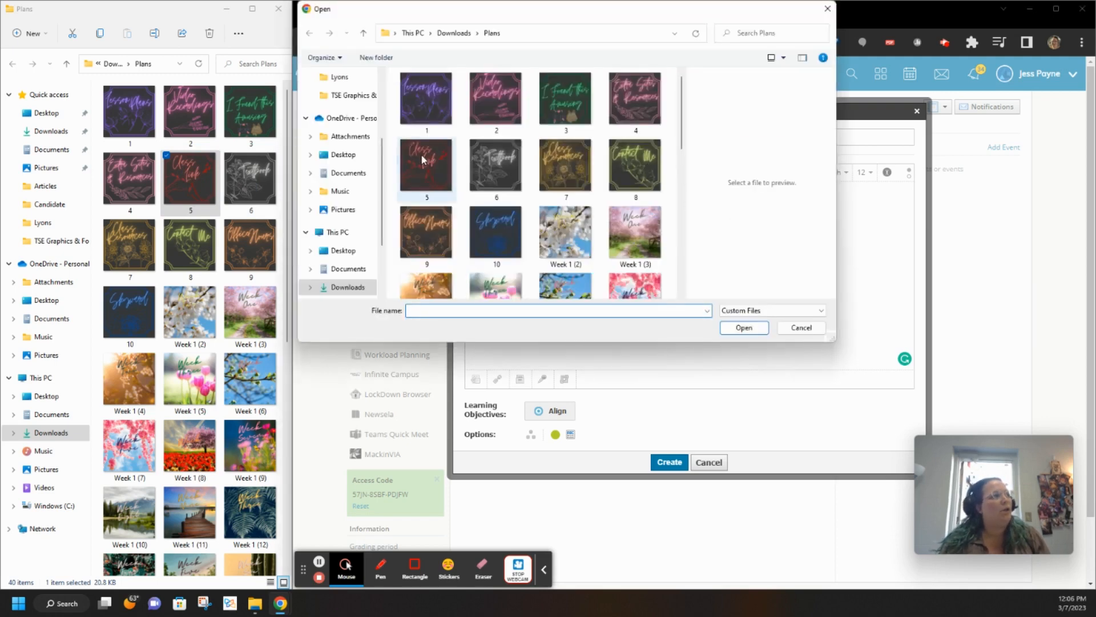
{"action": "left_click", "coordinate": [421, 155]}
{"action": "left_click", "coordinate": [752, 329]}
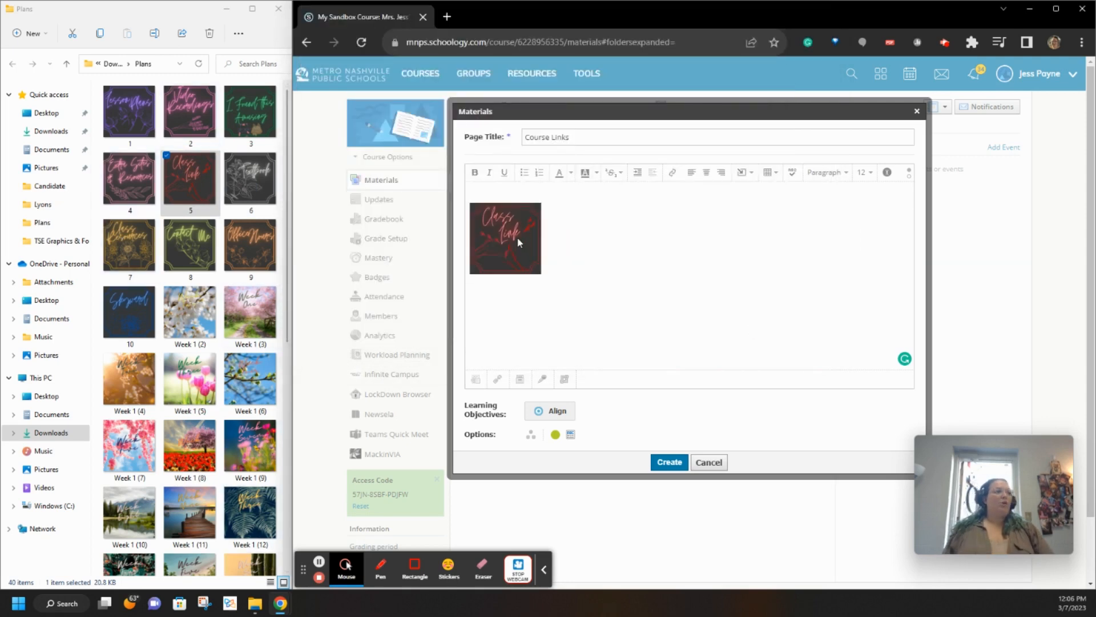
{"action": "left_click", "coordinate": [519, 237]}
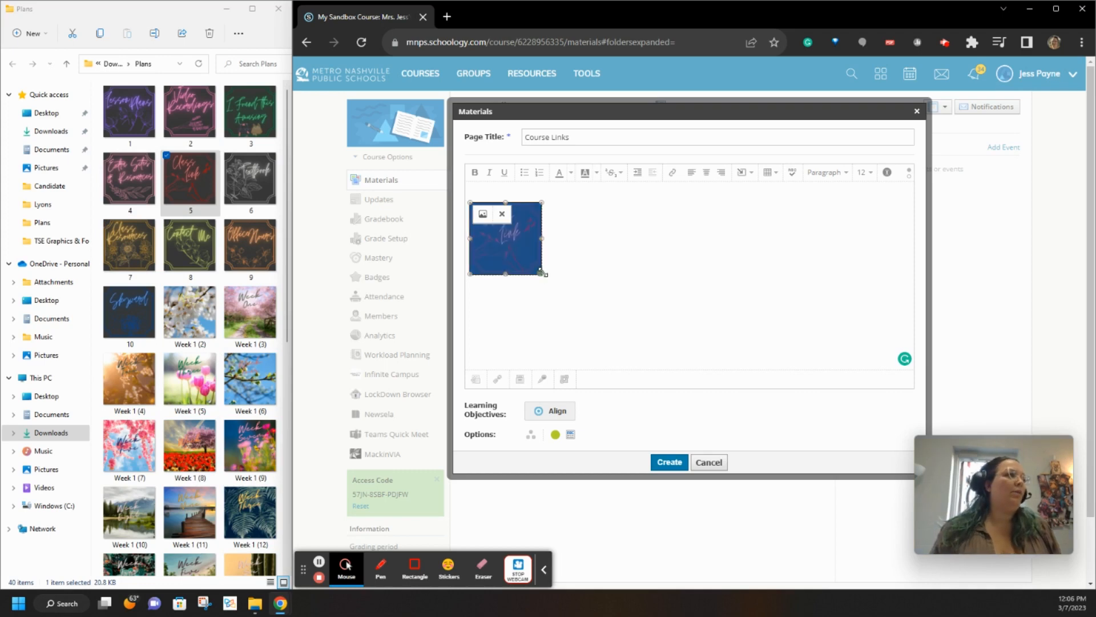
{"action": "left_click_drag", "start_coordinate": [541, 273], "coordinate": [561, 280]}
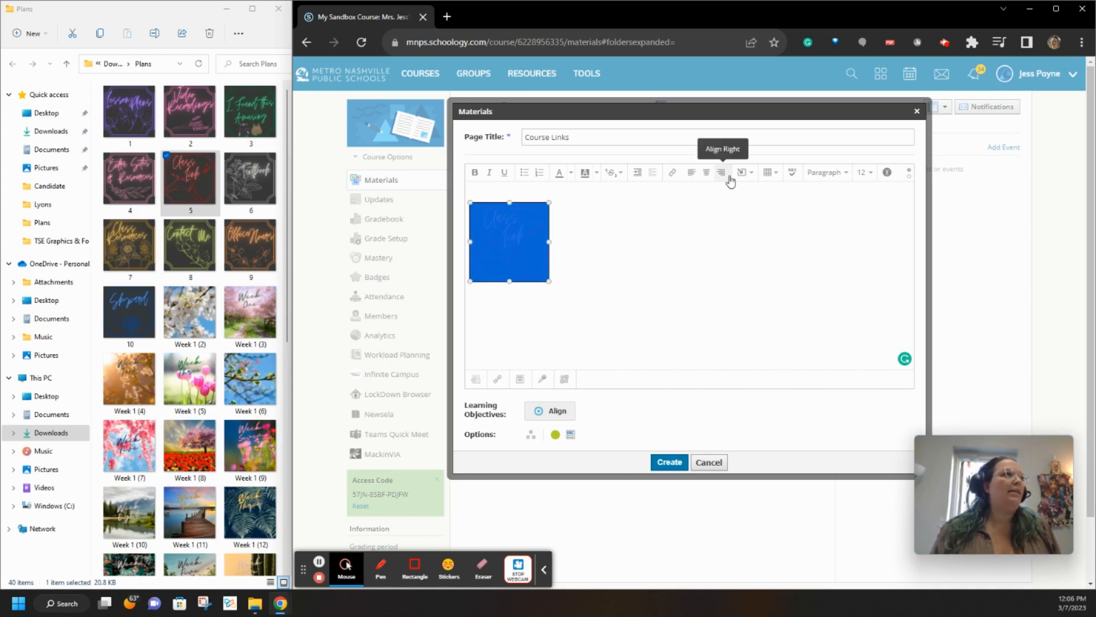
Link the Class Link image to the copied Teams meeting address, opening in a new tab, and create the page
{"action": "left_click", "coordinate": [674, 179]}
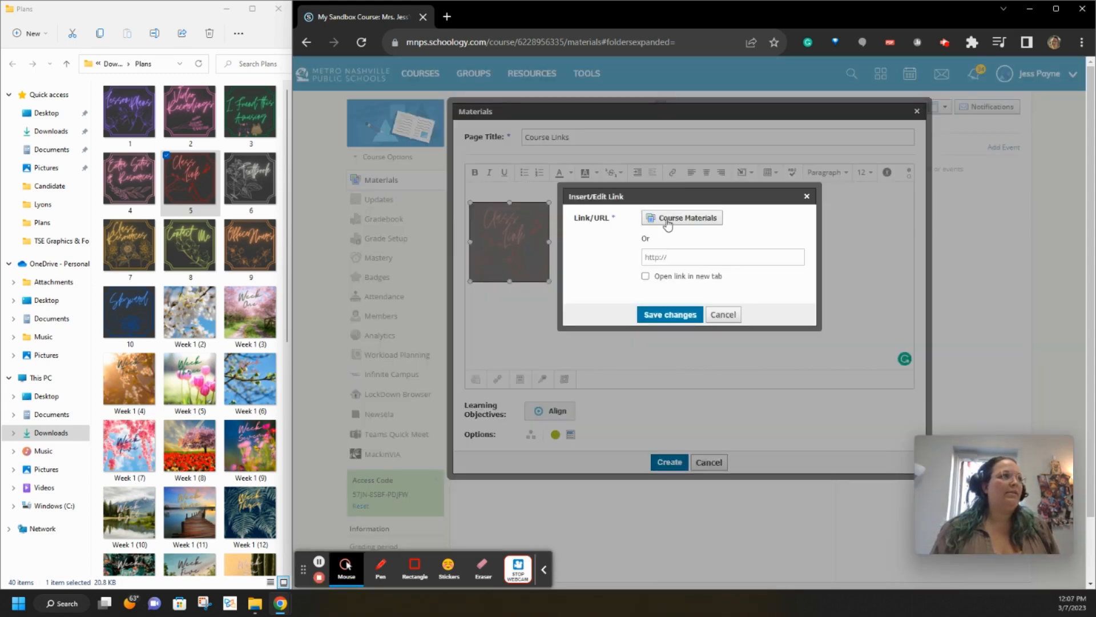
{"action": "left_click", "coordinate": [667, 256]}
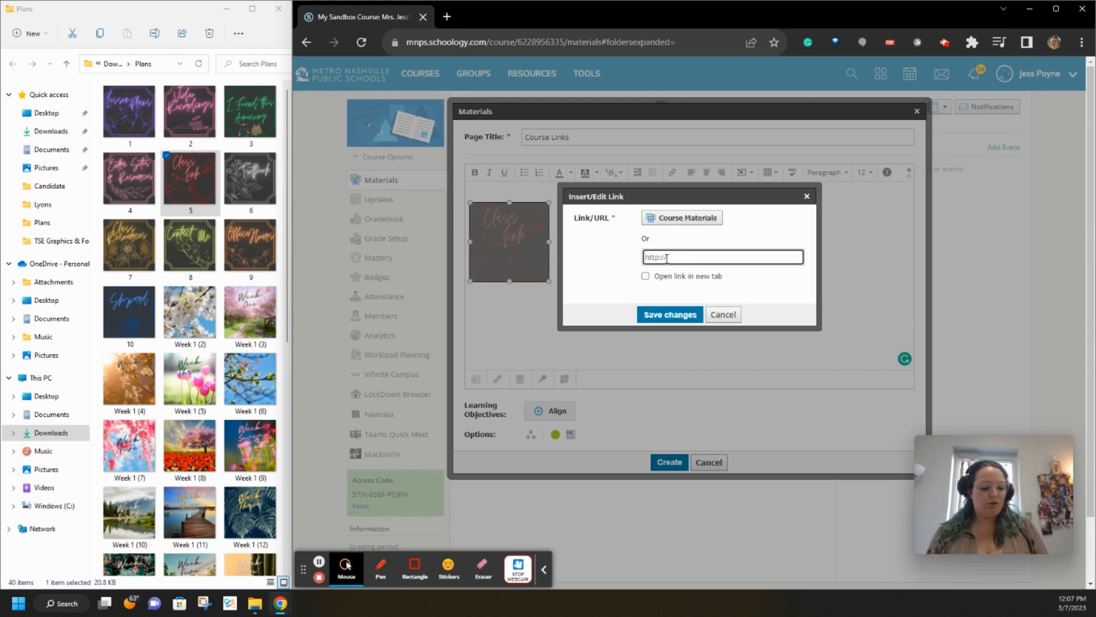
{"action": "key", "text": "ctrl+v"}
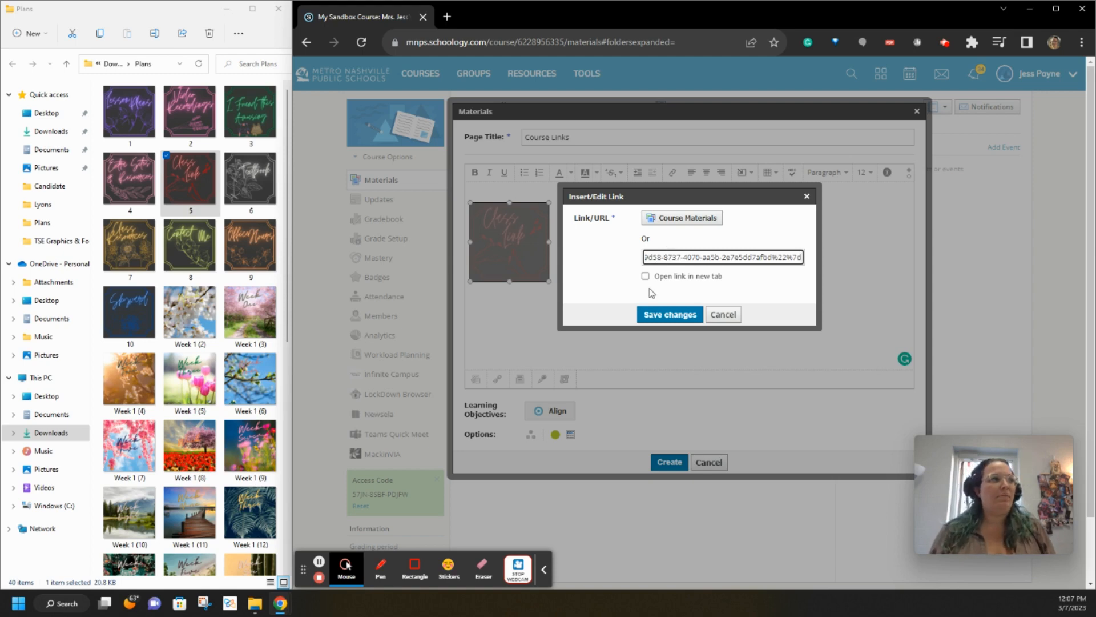
{"action": "left_click", "coordinate": [646, 277]}
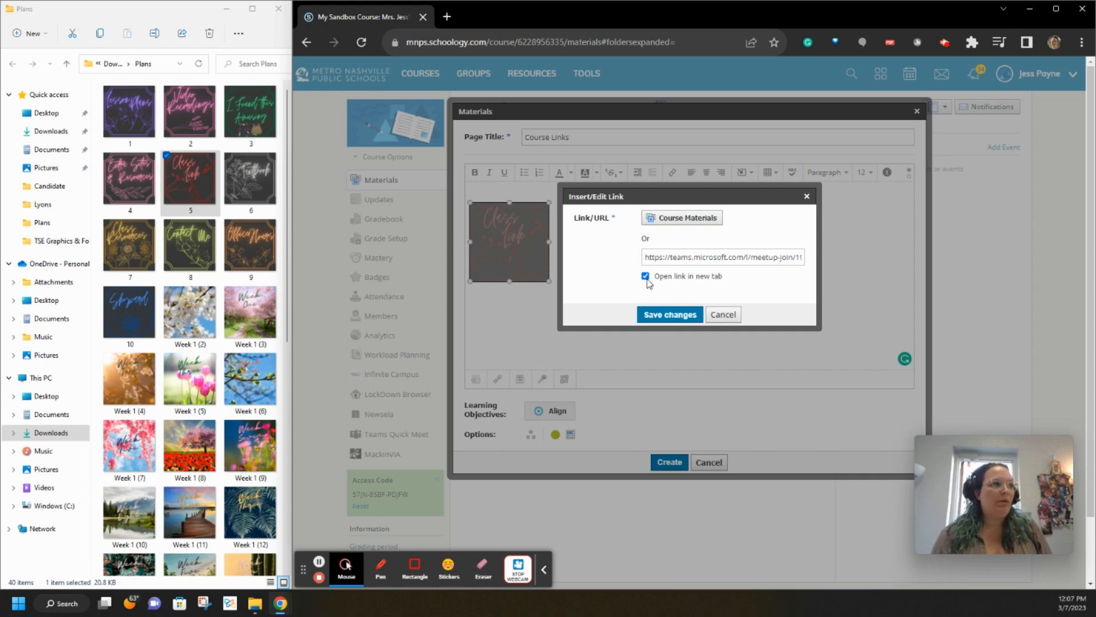
{"action": "left_click", "coordinate": [664, 323]}
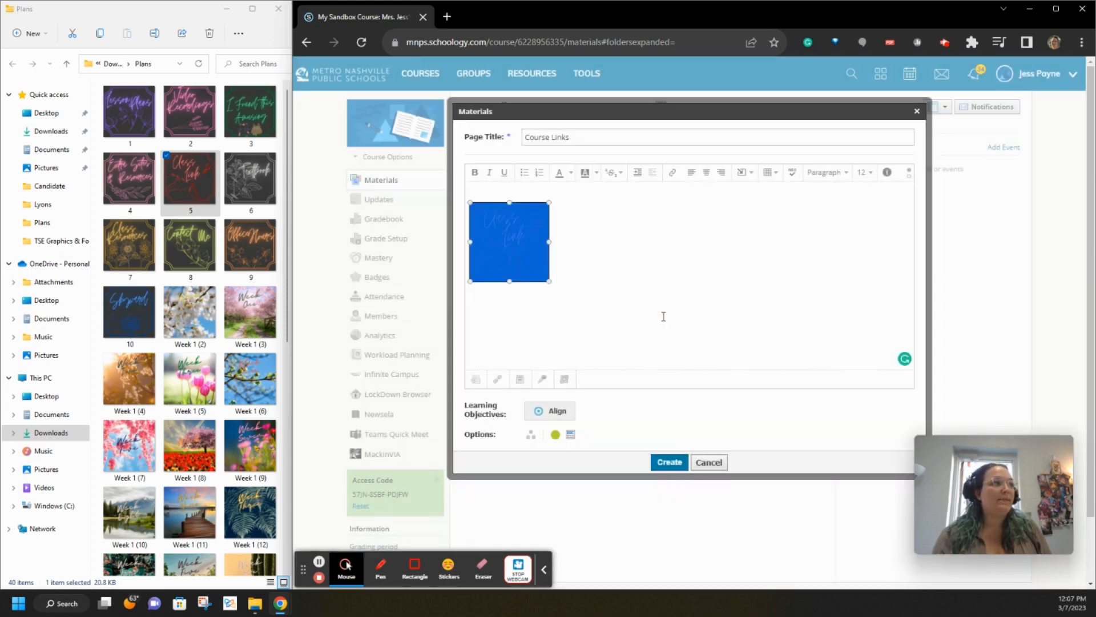
{"action": "left_click", "coordinate": [661, 466]}
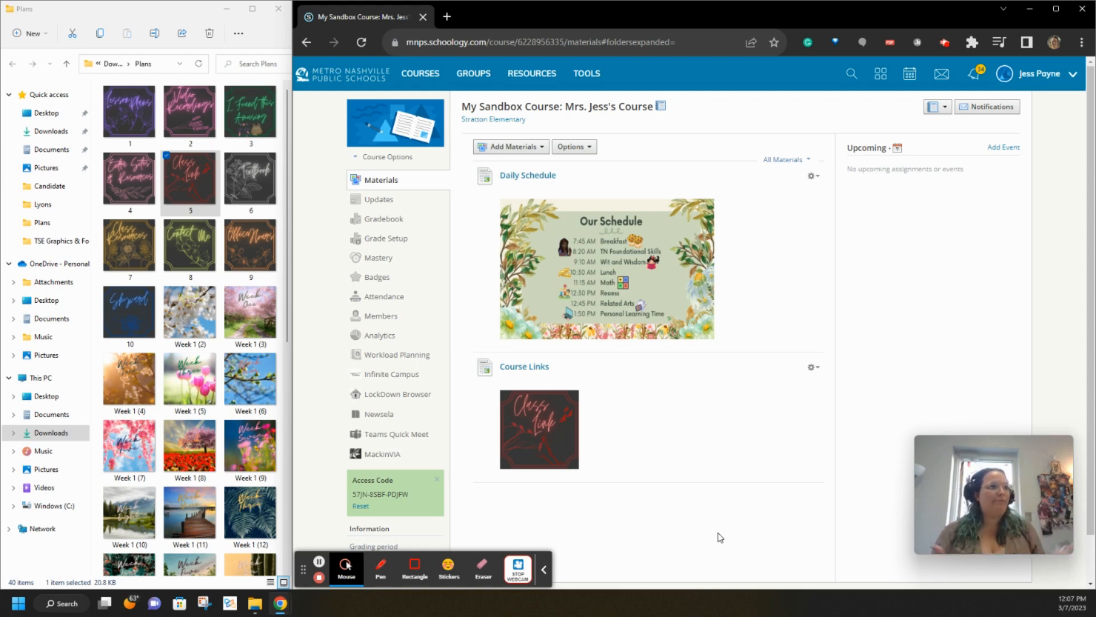
Create a green folder titled "Course Resources" in the course materials
{"action": "left_click", "coordinate": [539, 156]}
{"action": "left_click", "coordinate": [531, 165]}
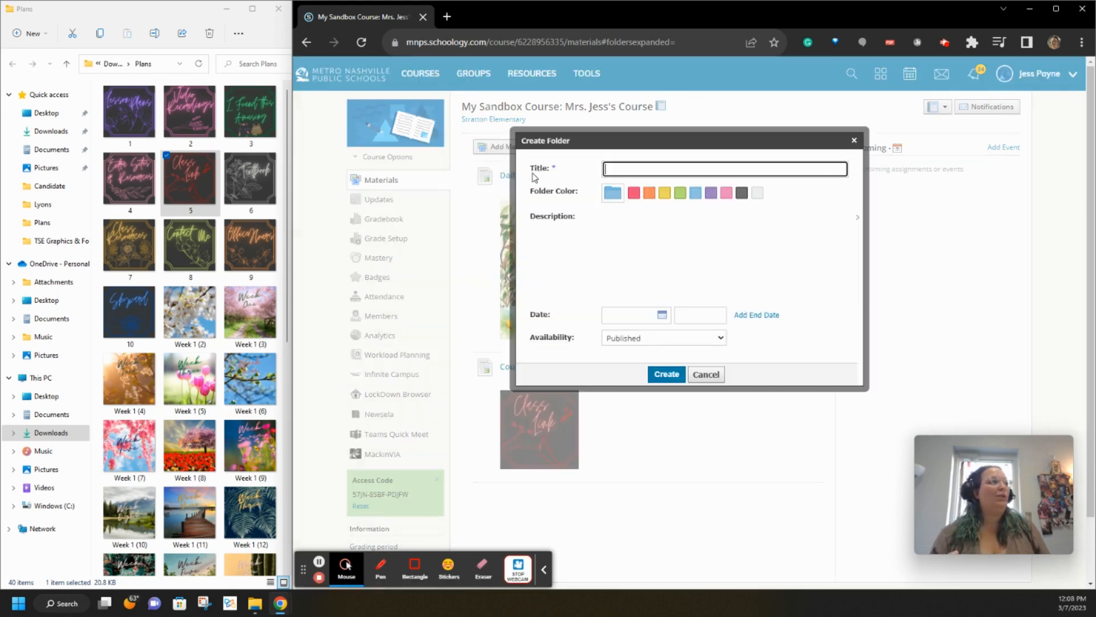
{"action": "type", "text": "C"}
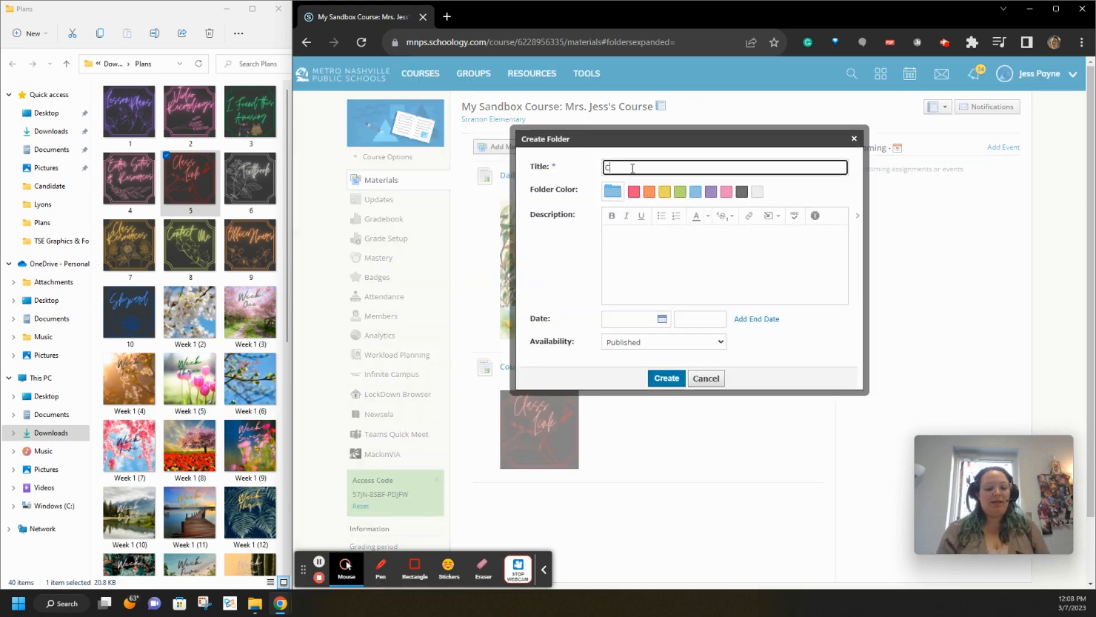
{"action": "type", "text": "ourse Re"}
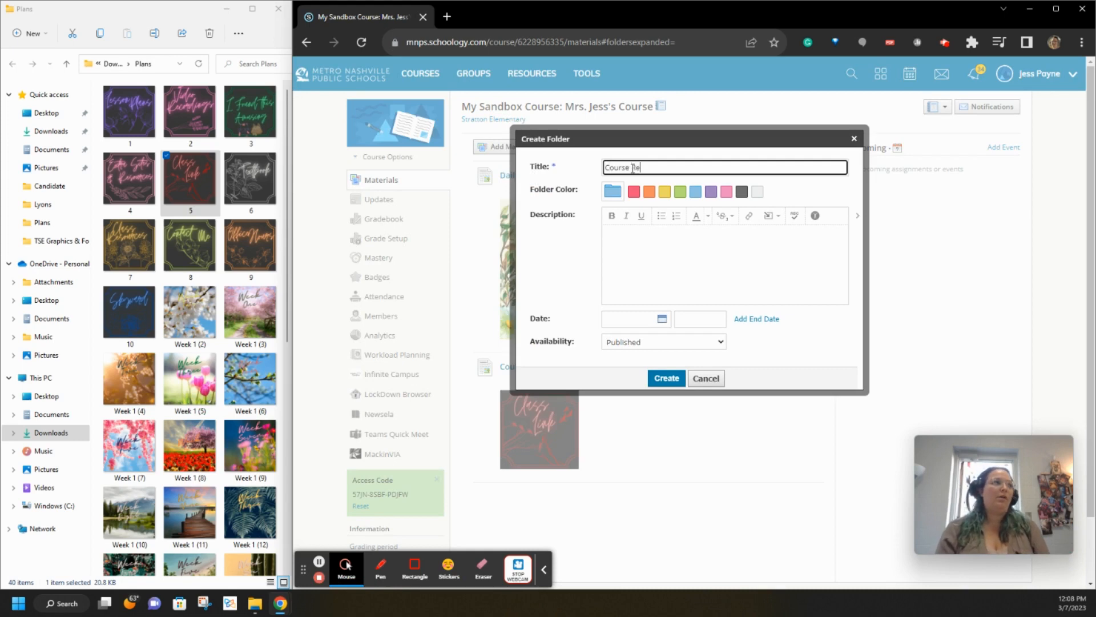
{"action": "type", "text": "sources"}
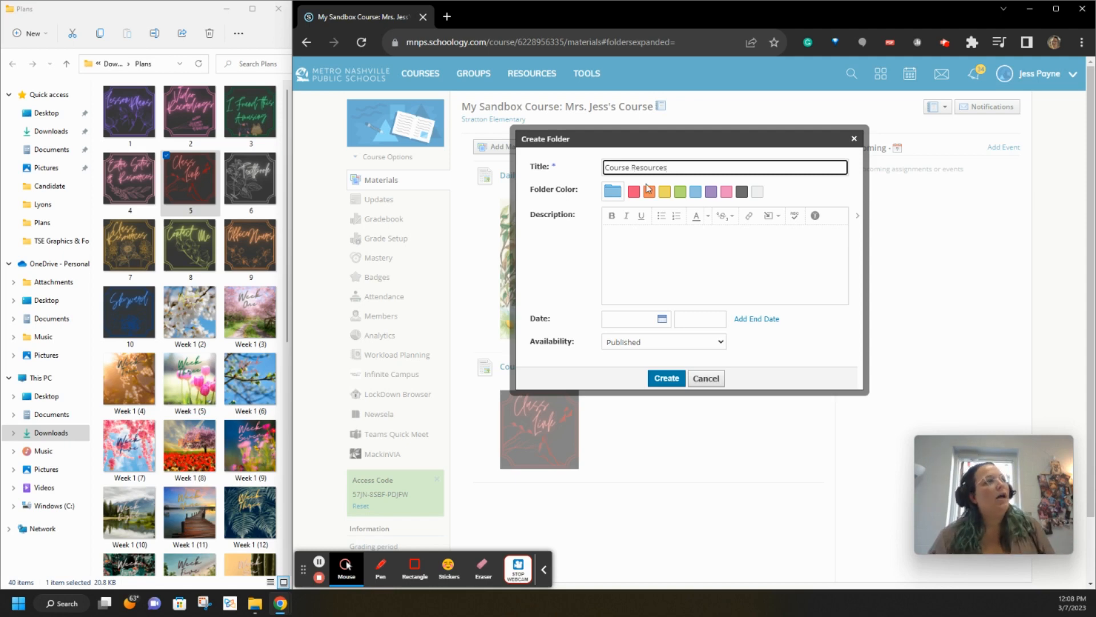
{"action": "left_click", "coordinate": [680, 193]}
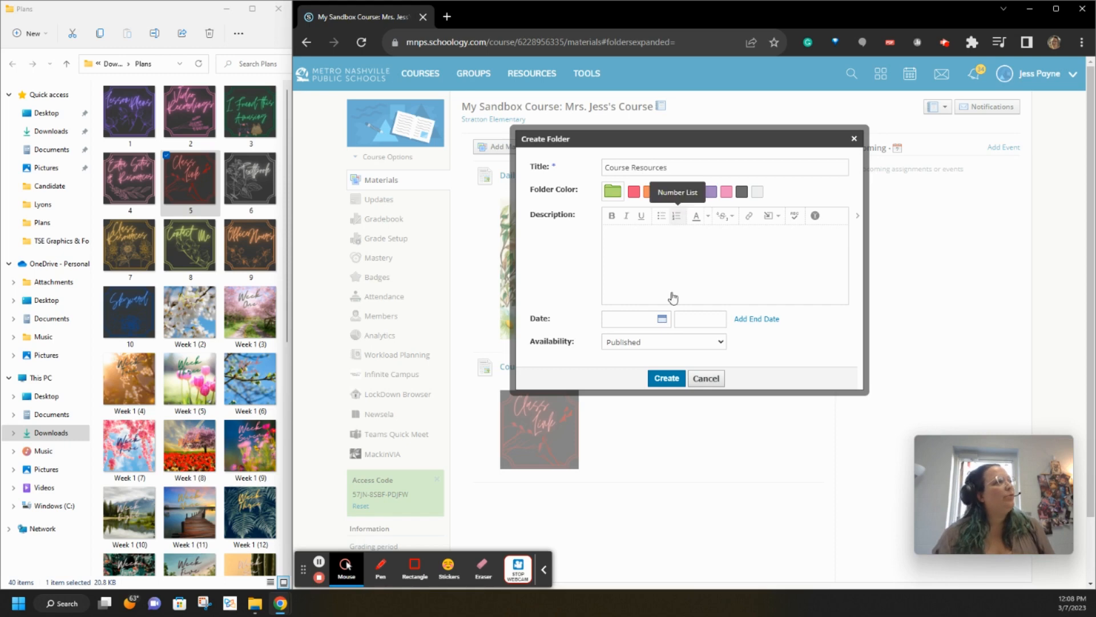
{"action": "left_click", "coordinate": [667, 378]}
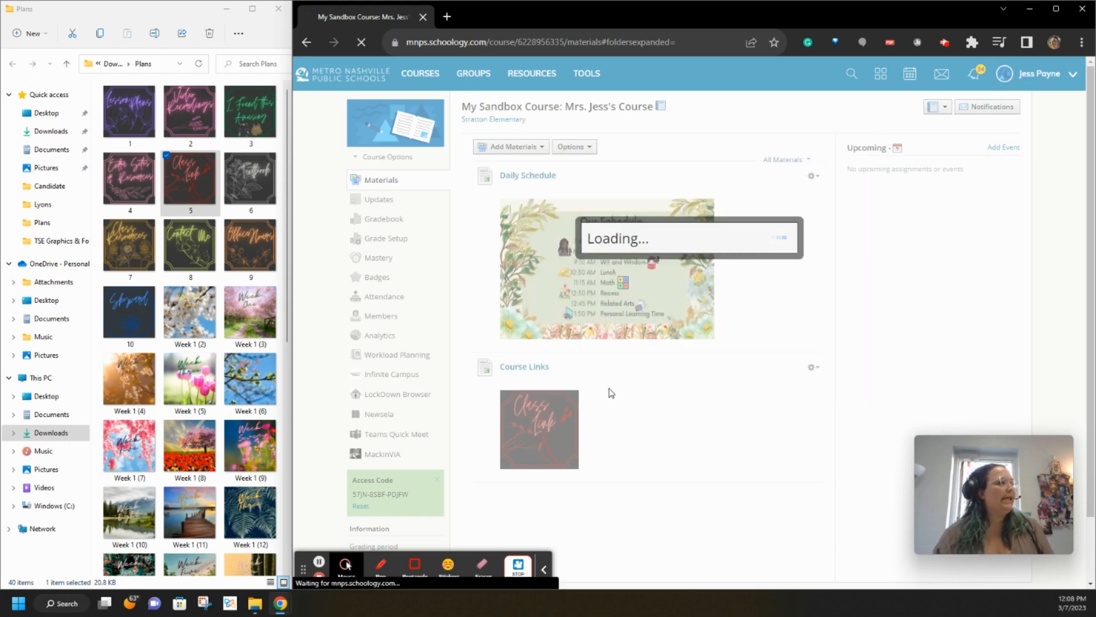
Create a purple folder titled "Week by Week Content" in the course materials
{"action": "left_click", "coordinate": [502, 147]}
{"action": "left_click", "coordinate": [505, 162]}
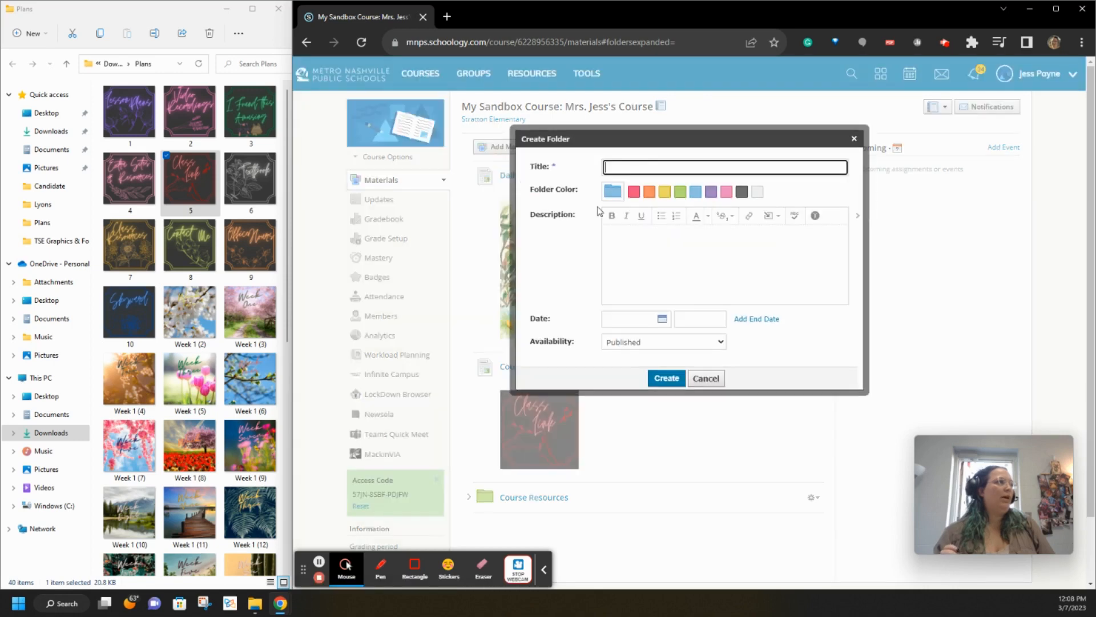
{"action": "type", "text": "Week b"}
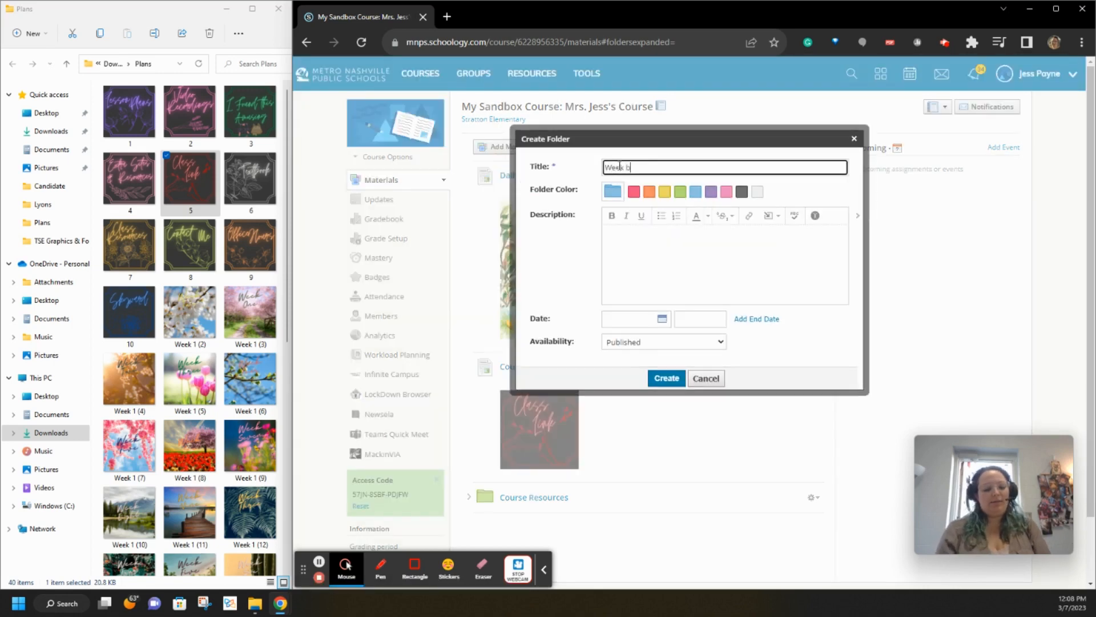
{"action": "type", "text": "y Week Content"}
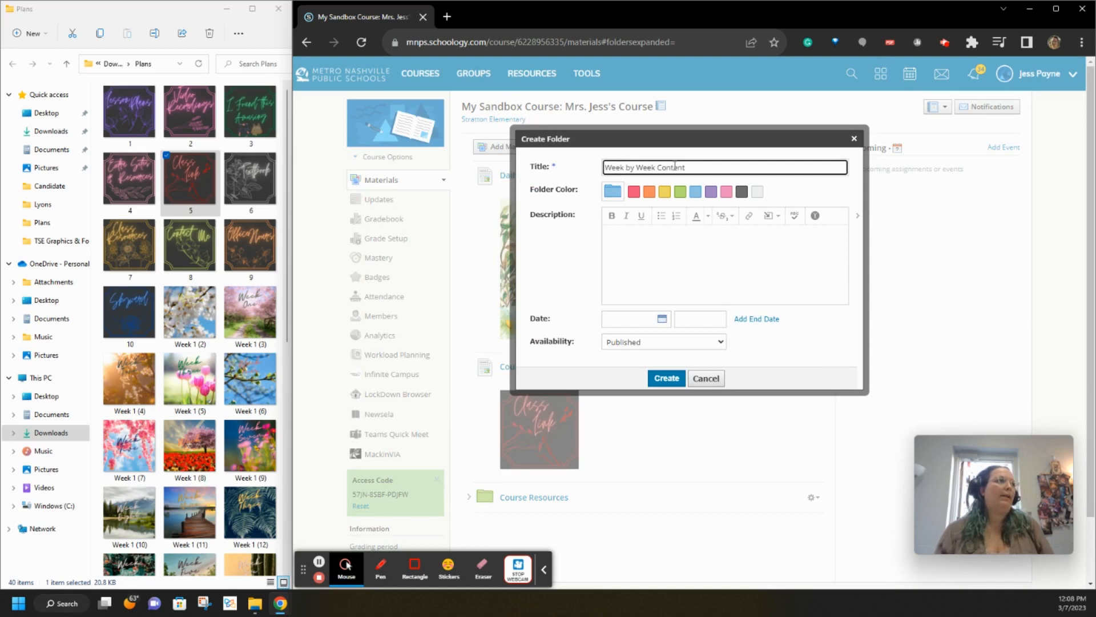
{"action": "left_click", "coordinate": [711, 191]}
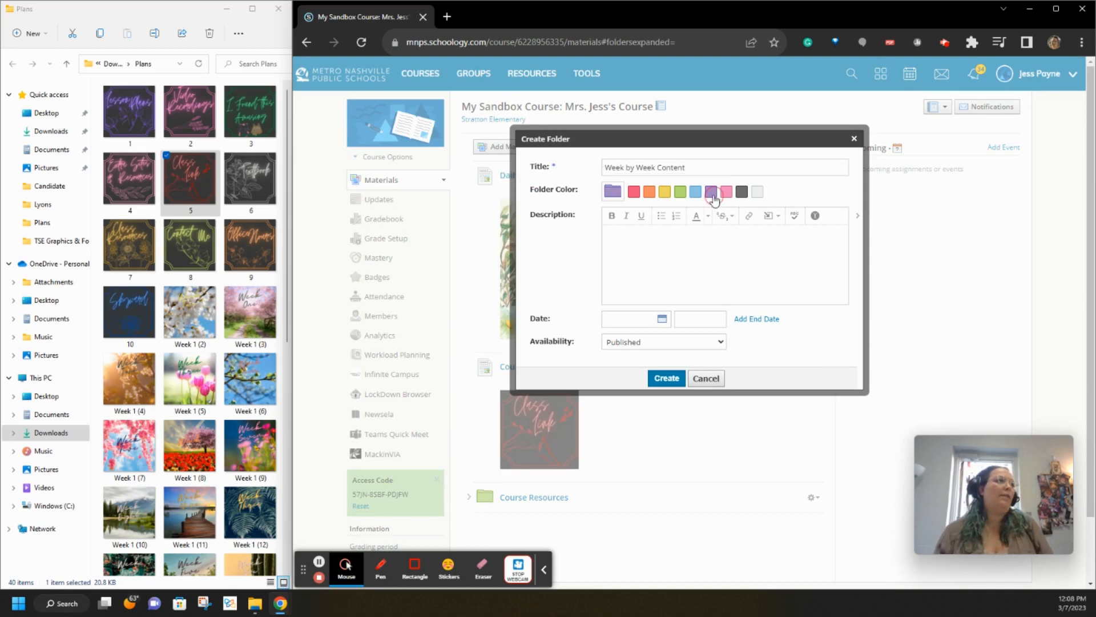
{"action": "left_click", "coordinate": [667, 378]}
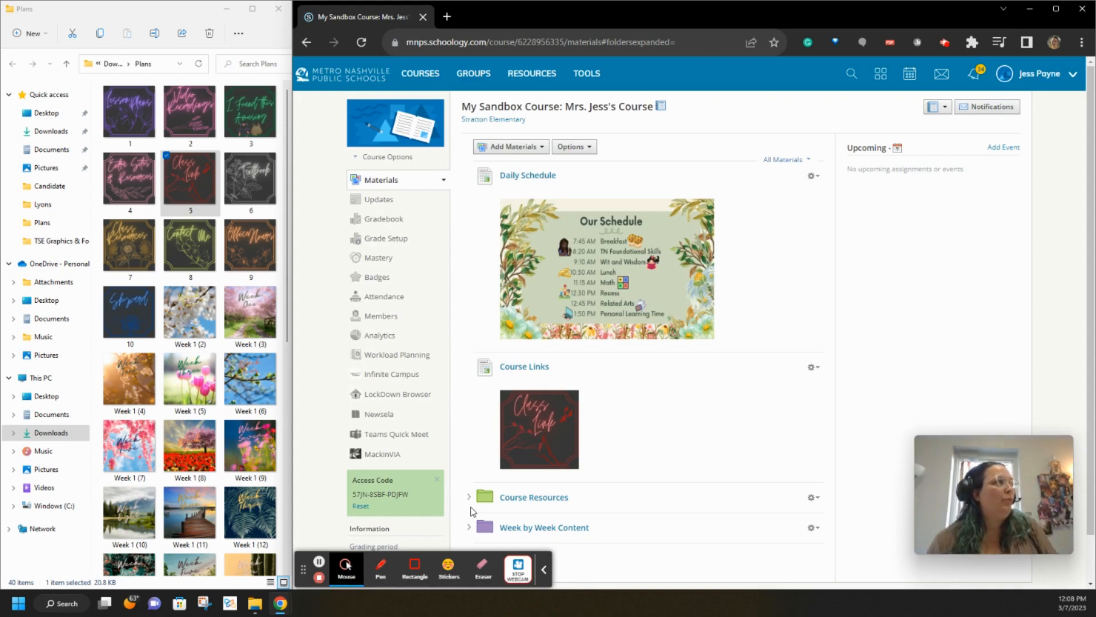
Open the Course Resources folder and create a red subfolder titled "Video Recordings" in it
{"action": "left_click", "coordinate": [520, 498]}
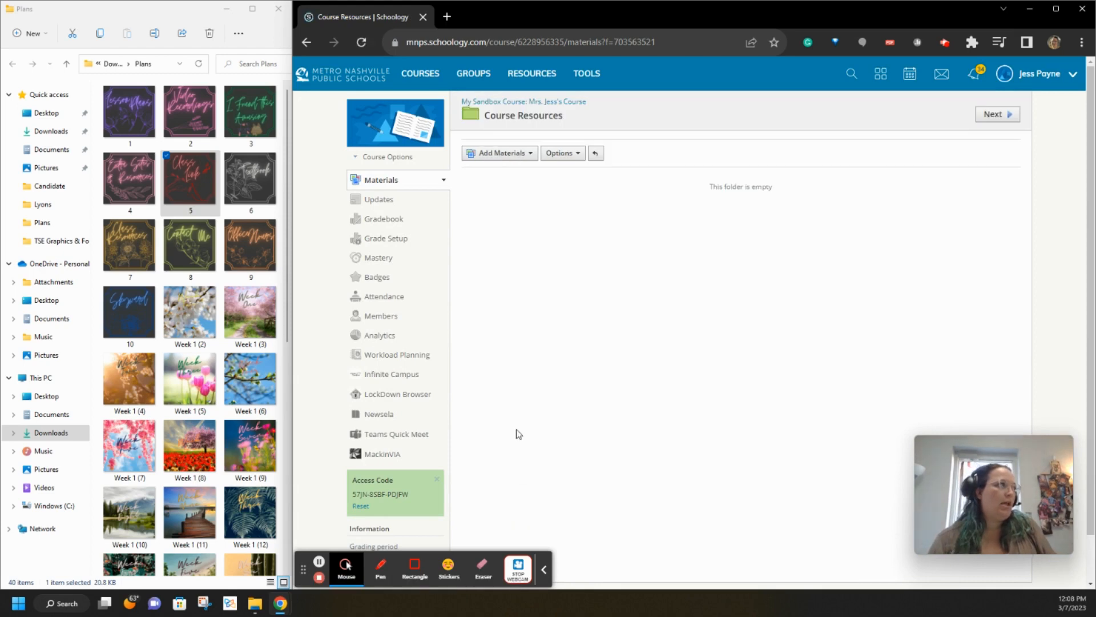
{"action": "left_click", "coordinate": [495, 154]}
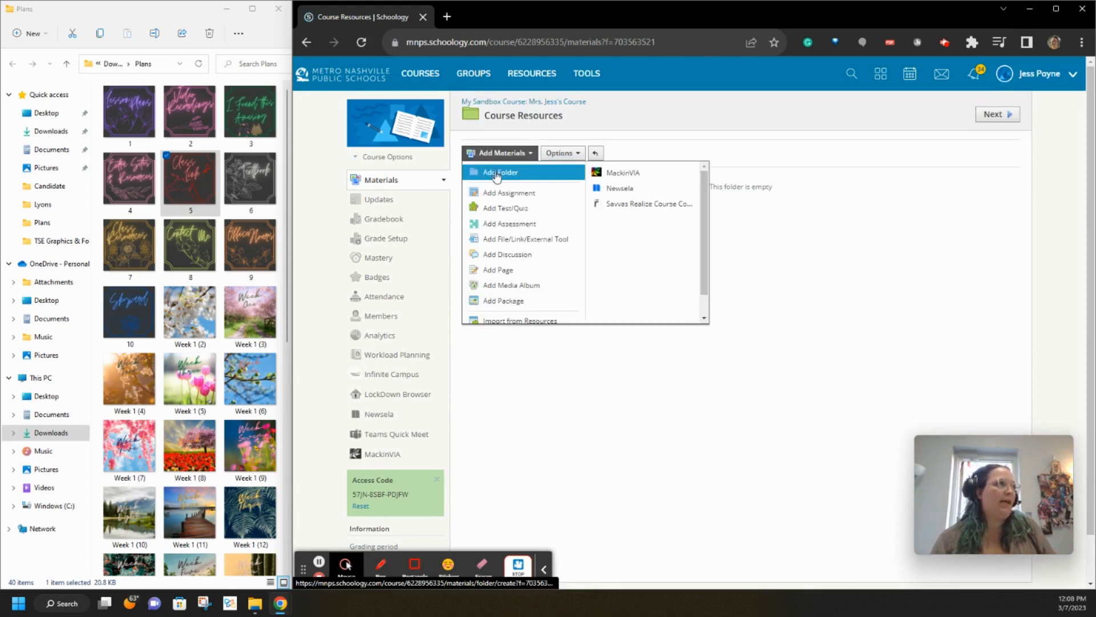
{"action": "left_click", "coordinate": [496, 174]}
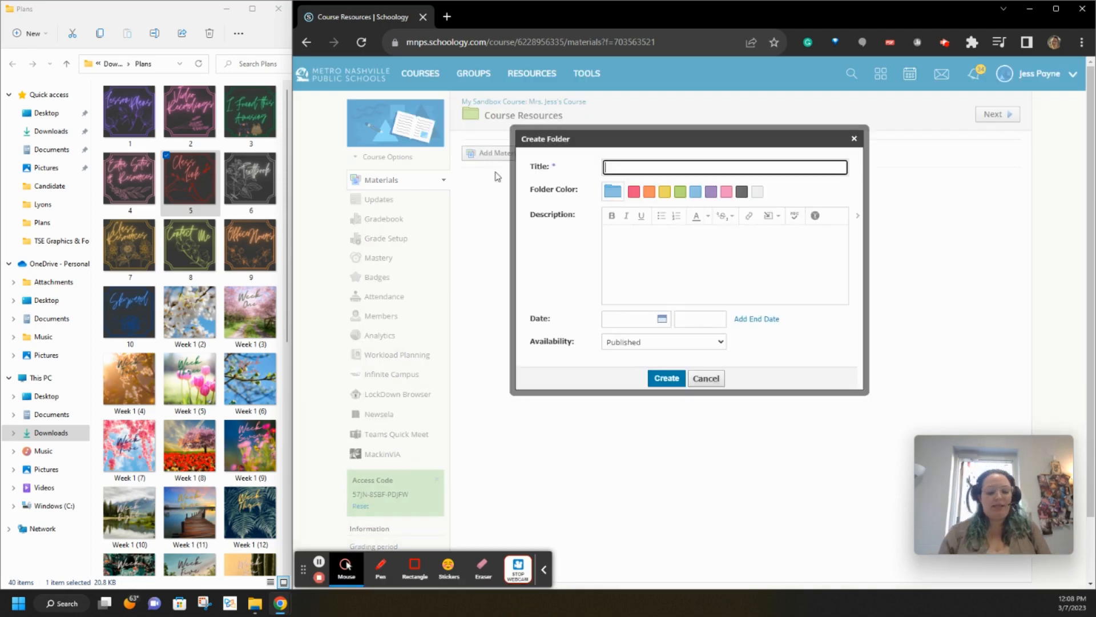
{"action": "type", "text": "Video"}
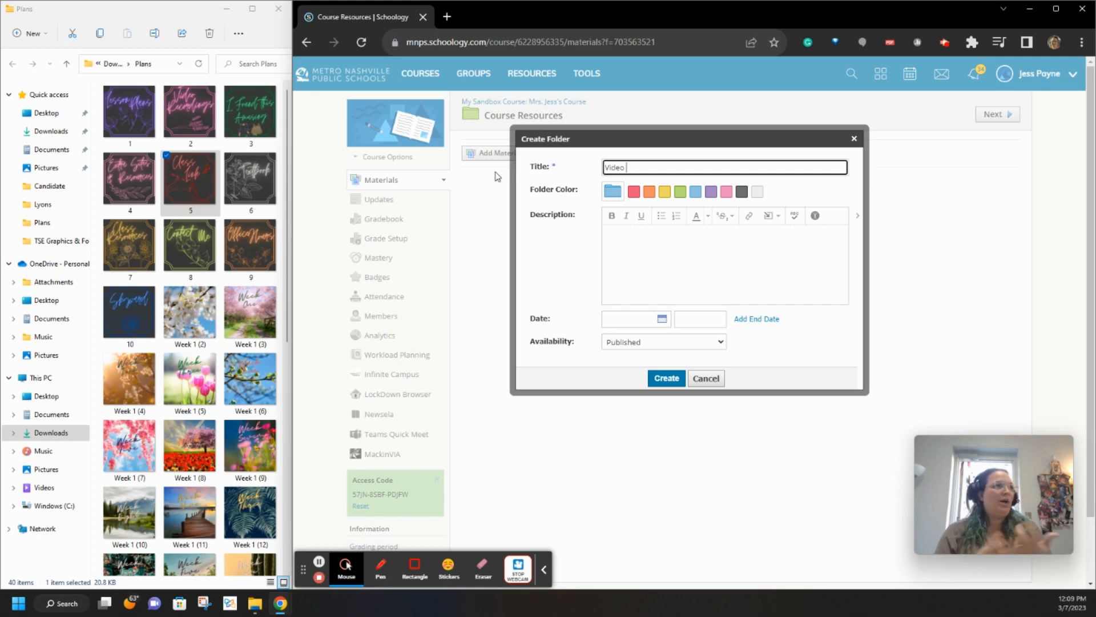
{"action": "type", "text": "Recording"}
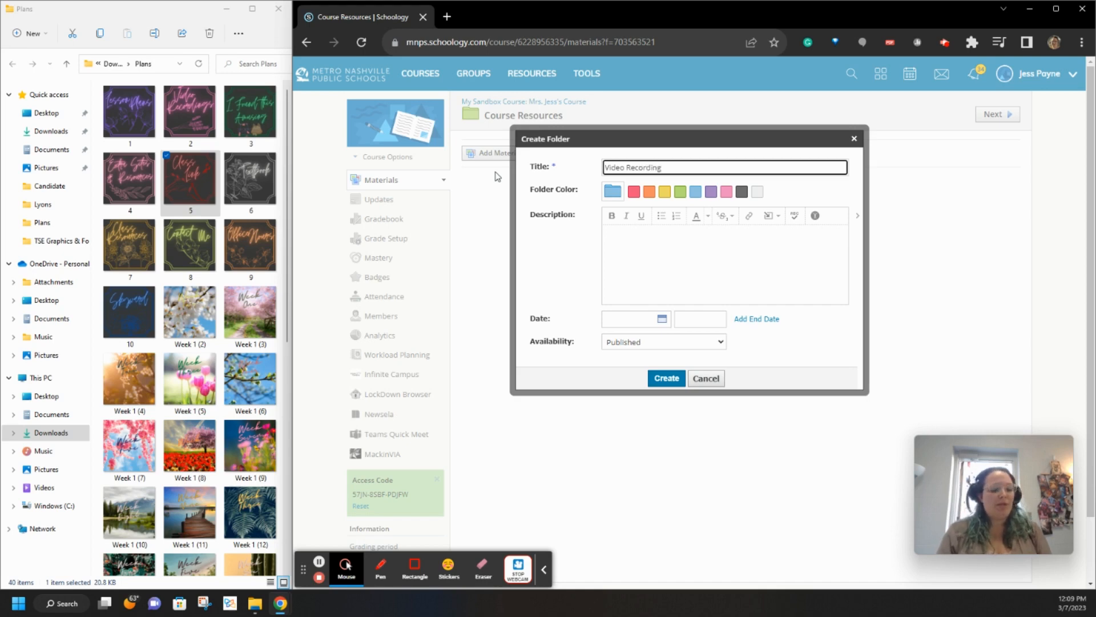
{"action": "type", "text": "s"}
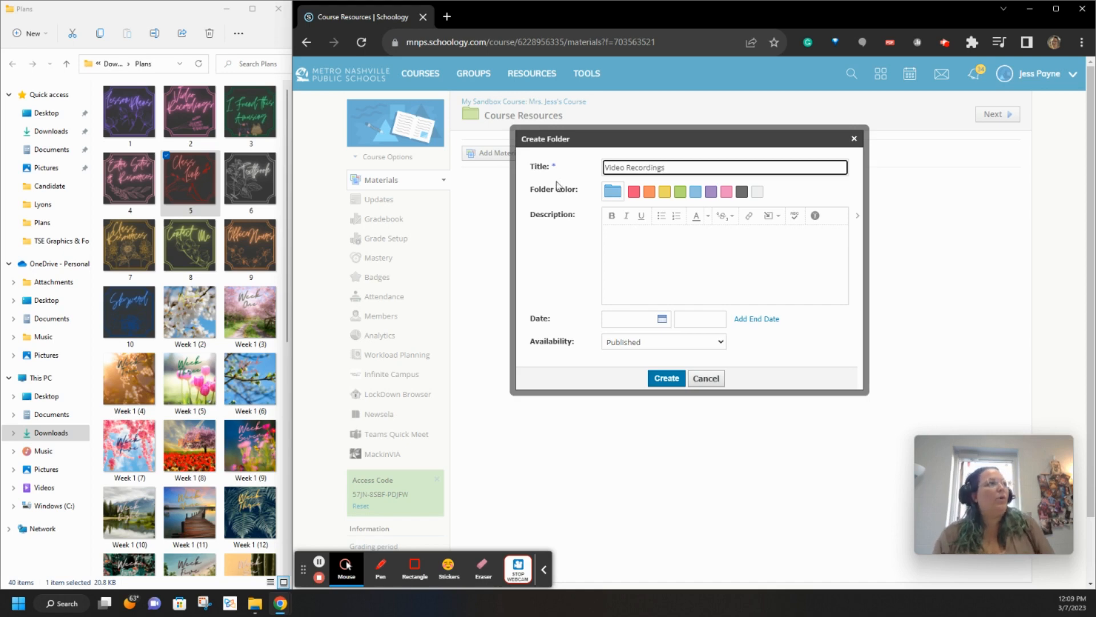
{"action": "left_click", "coordinate": [634, 192]}
{"action": "left_click", "coordinate": [657, 377]}
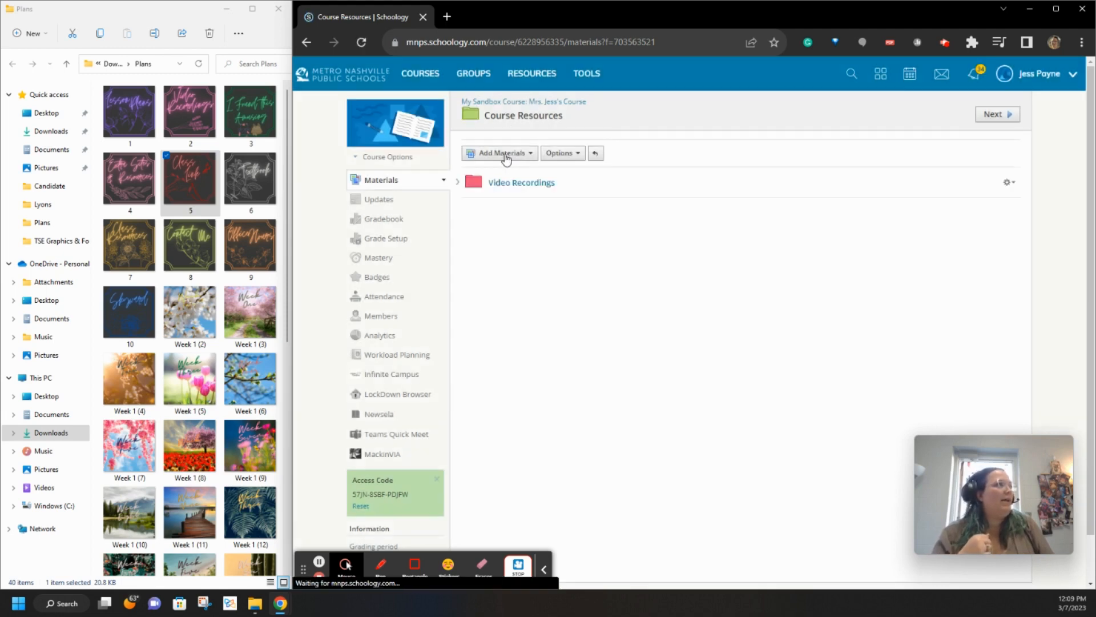
Create an orange subfolder titled "I found that amusing" in the Course Resources folder
{"action": "left_click", "coordinate": [502, 153]}
{"action": "left_click", "coordinate": [505, 177]}
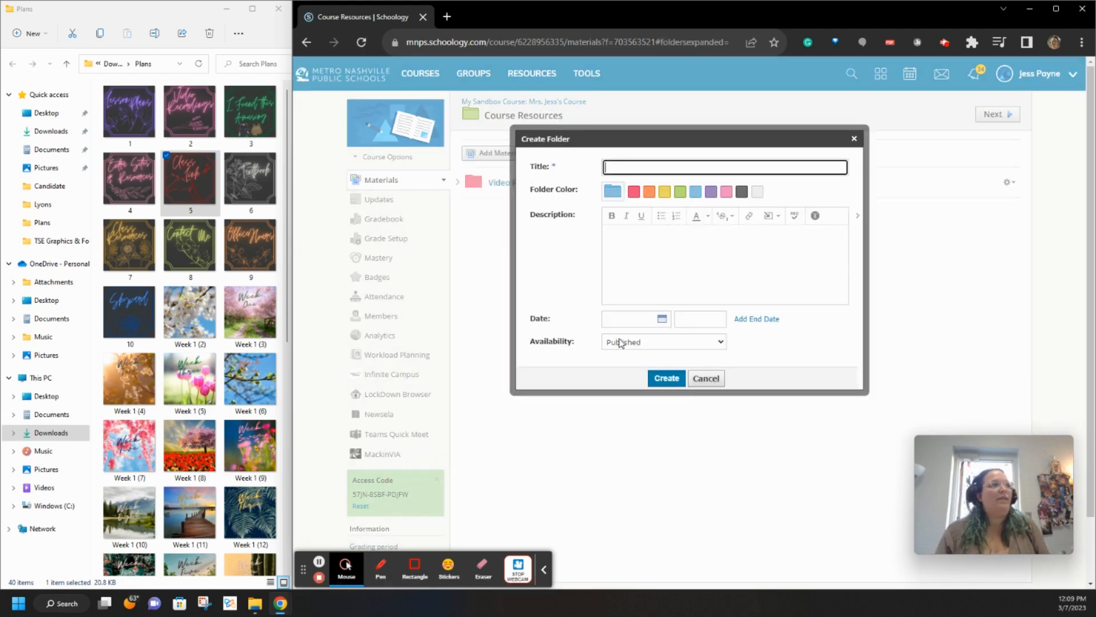
{"action": "type", "text": "I found "}
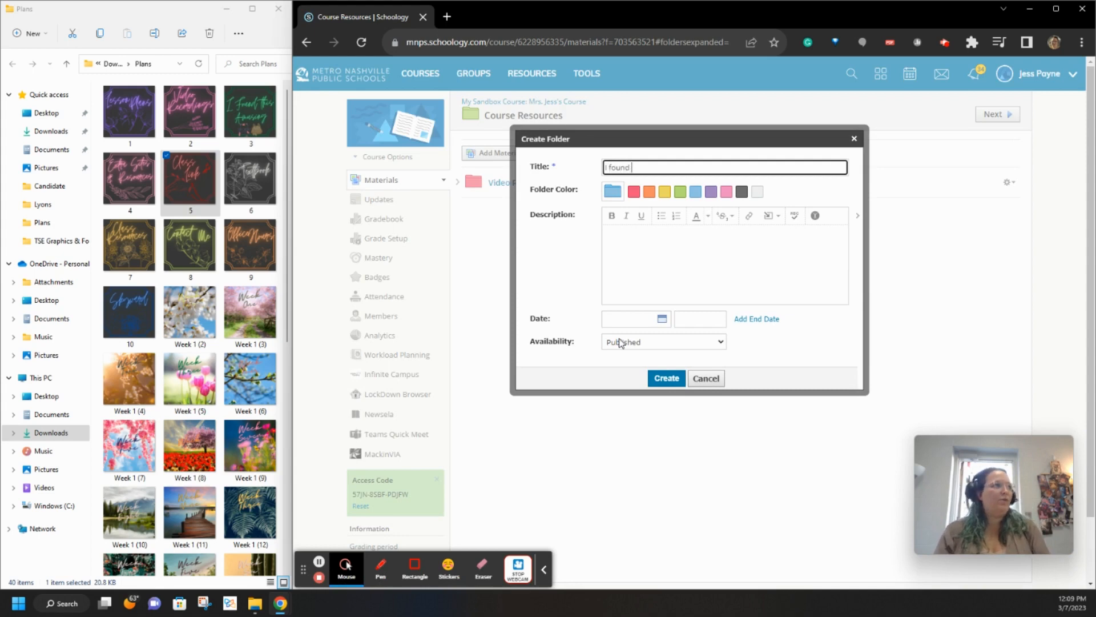
{"action": "type", "text": "that "}
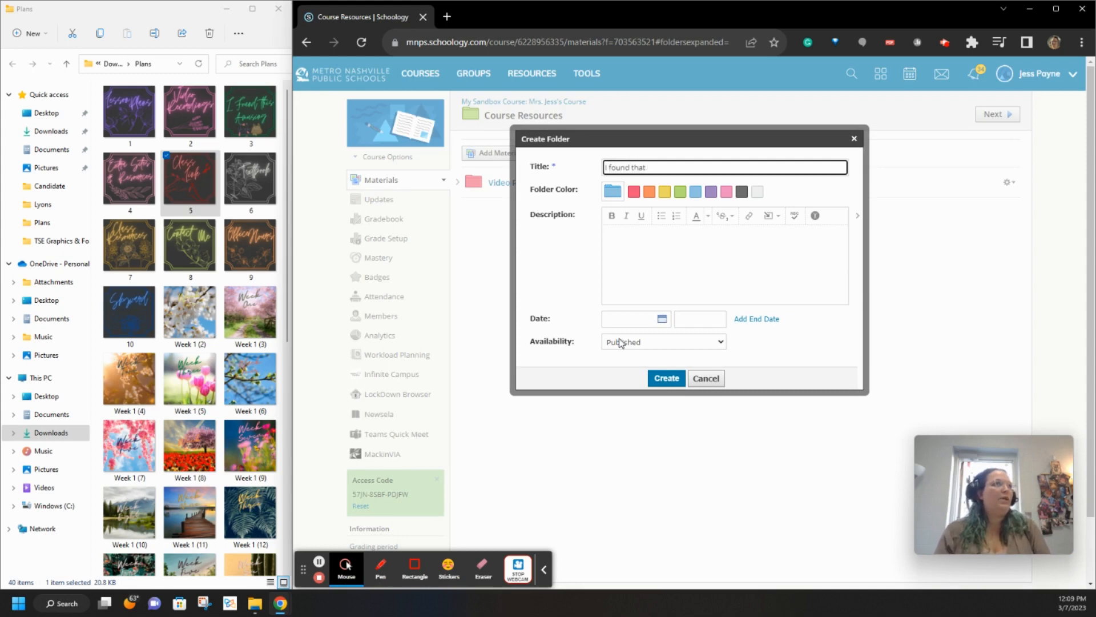
{"action": "type", "text": "amusing"}
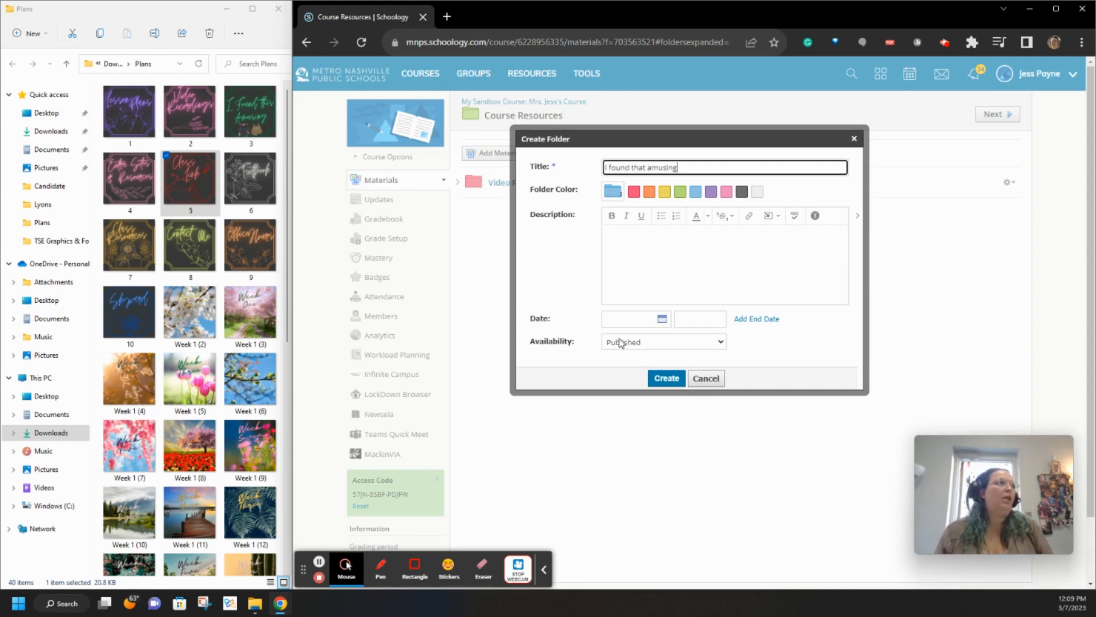
{"action": "left_click", "coordinate": [667, 379]}
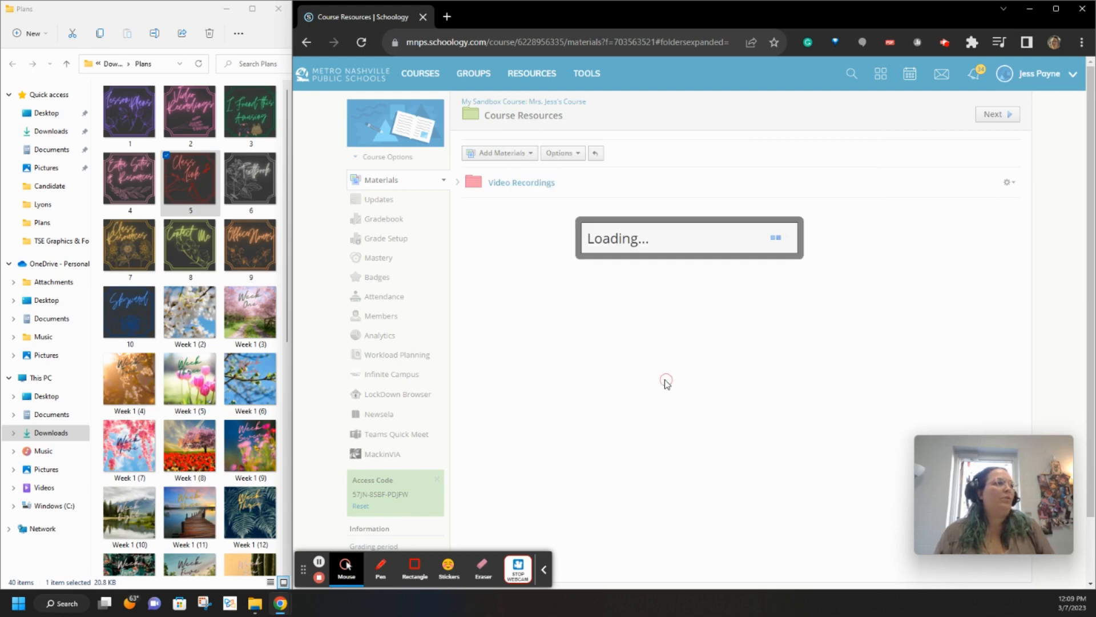
Create a yellow subfolder titled "Extra Site and Resources" in the Course Resources folder
{"action": "left_click", "coordinate": [513, 158]}
{"action": "left_click", "coordinate": [506, 173]}
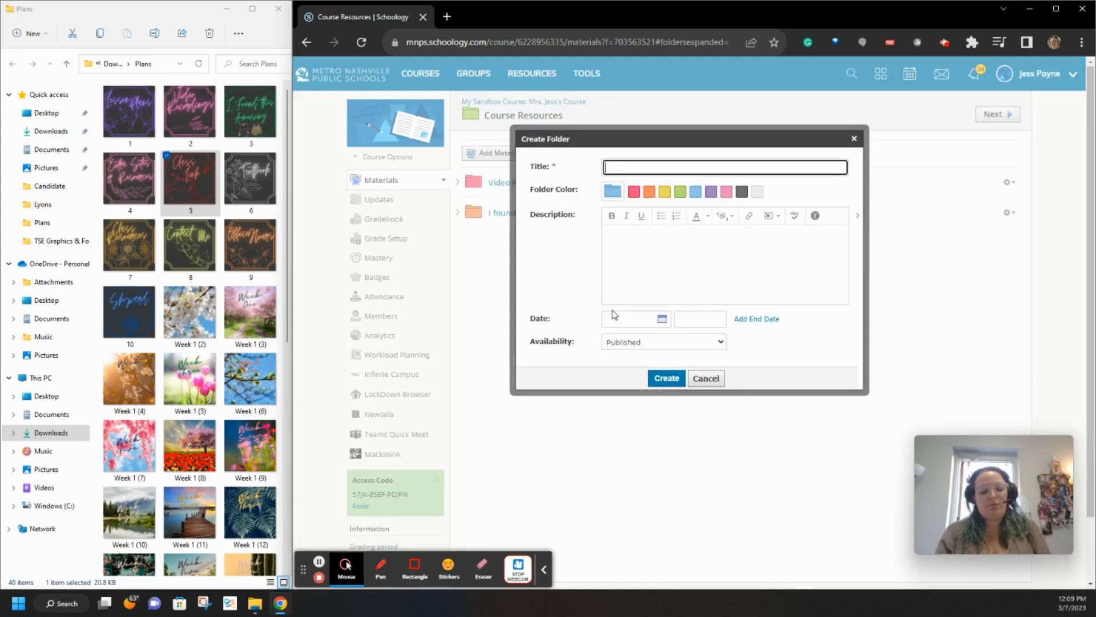
{"action": "type", "text": "Extra"}
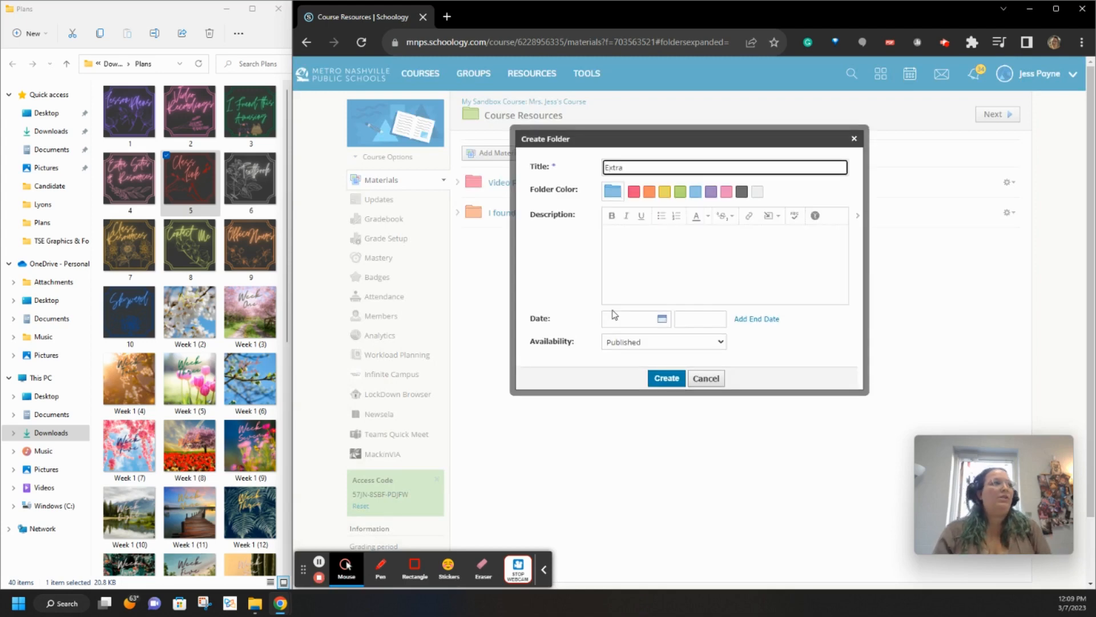
{"action": "type", "text": " Site"}
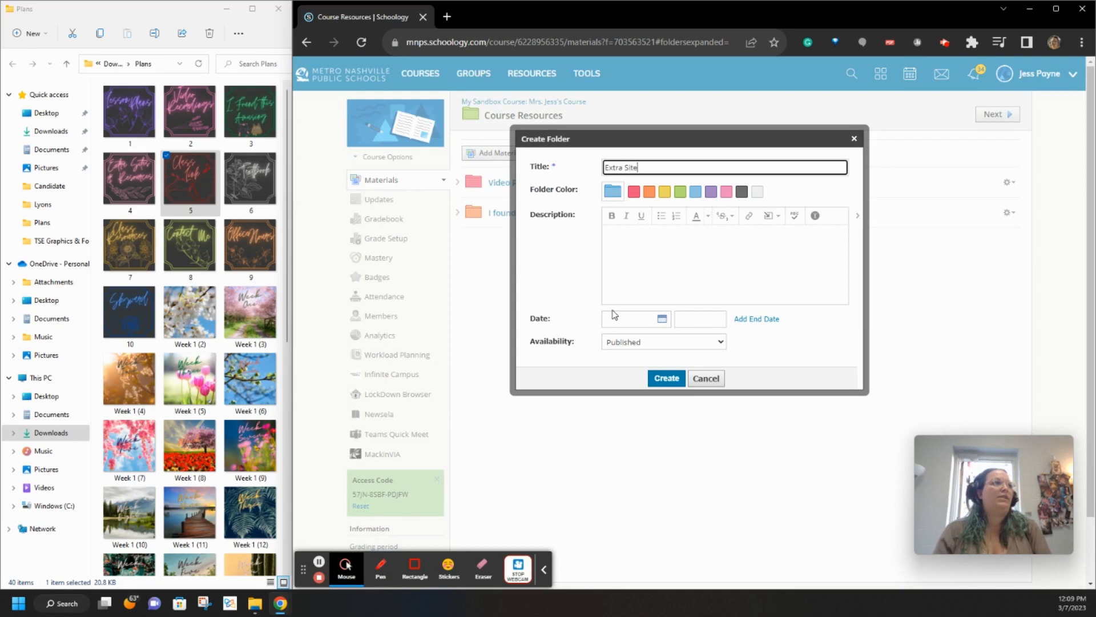
{"action": "type", "text": " and Resour"}
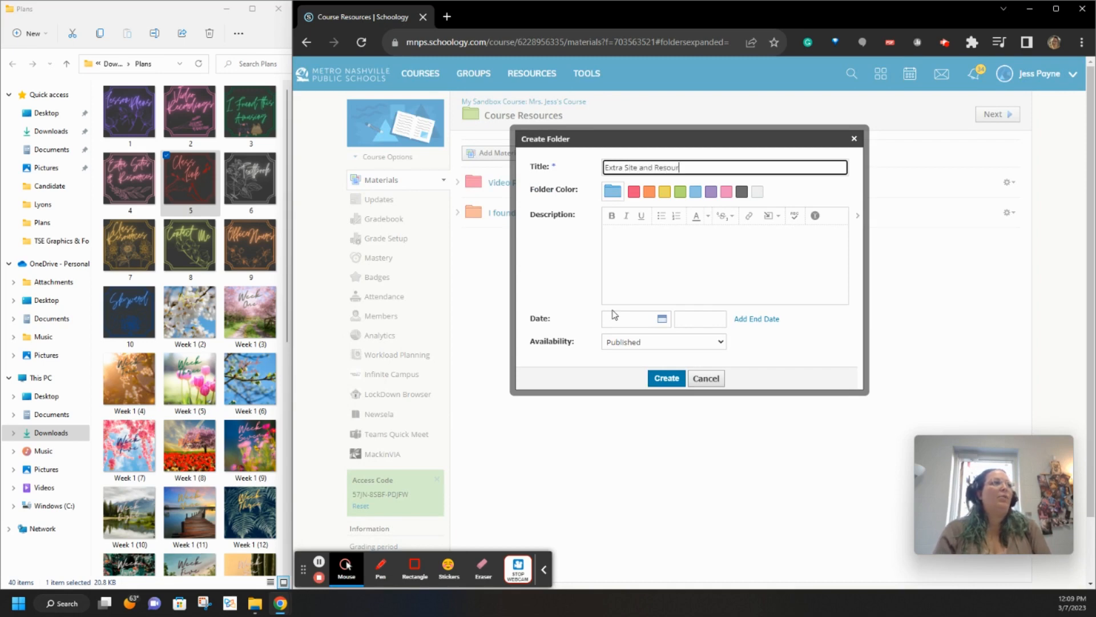
{"action": "type", "text": "ces"}
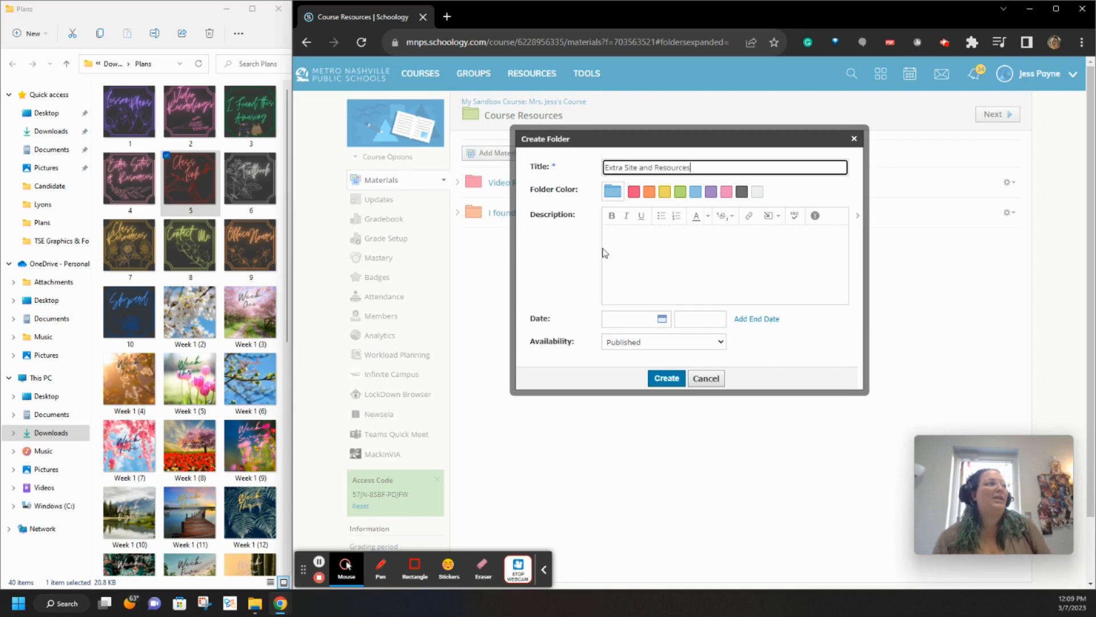
{"action": "left_click", "coordinate": [671, 192]}
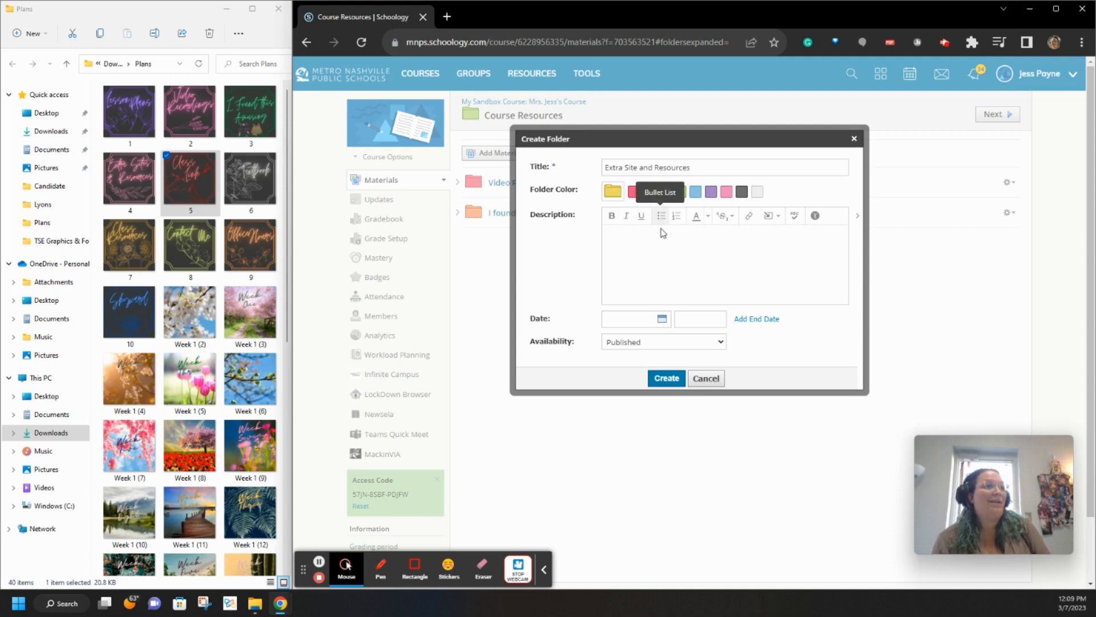
{"action": "left_click", "coordinate": [668, 380]}
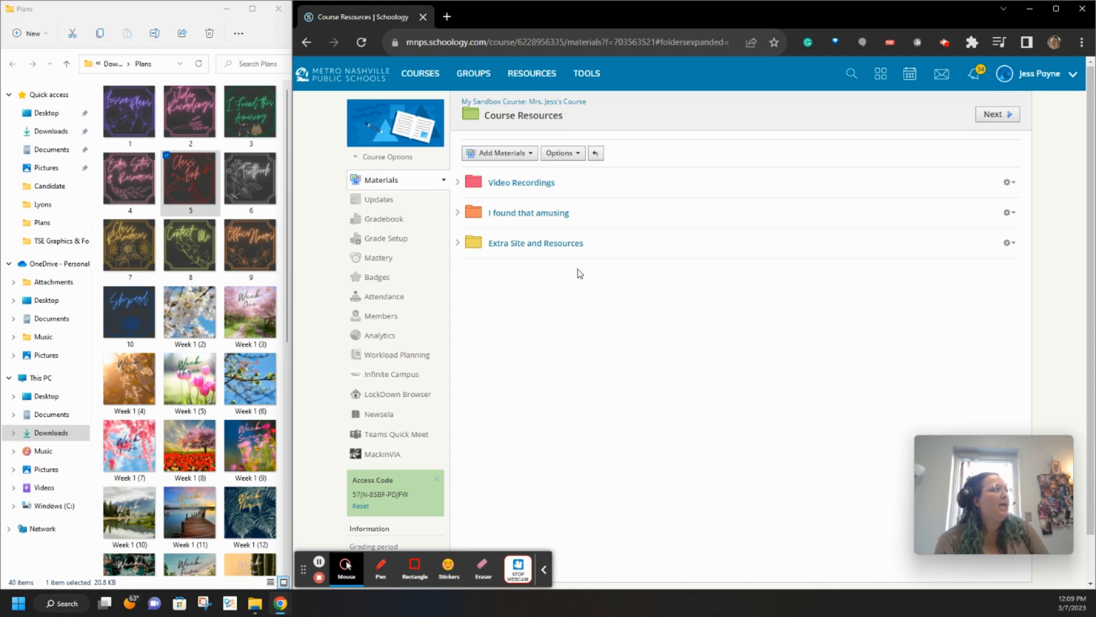
{"action": "left_click", "coordinate": [500, 163]}
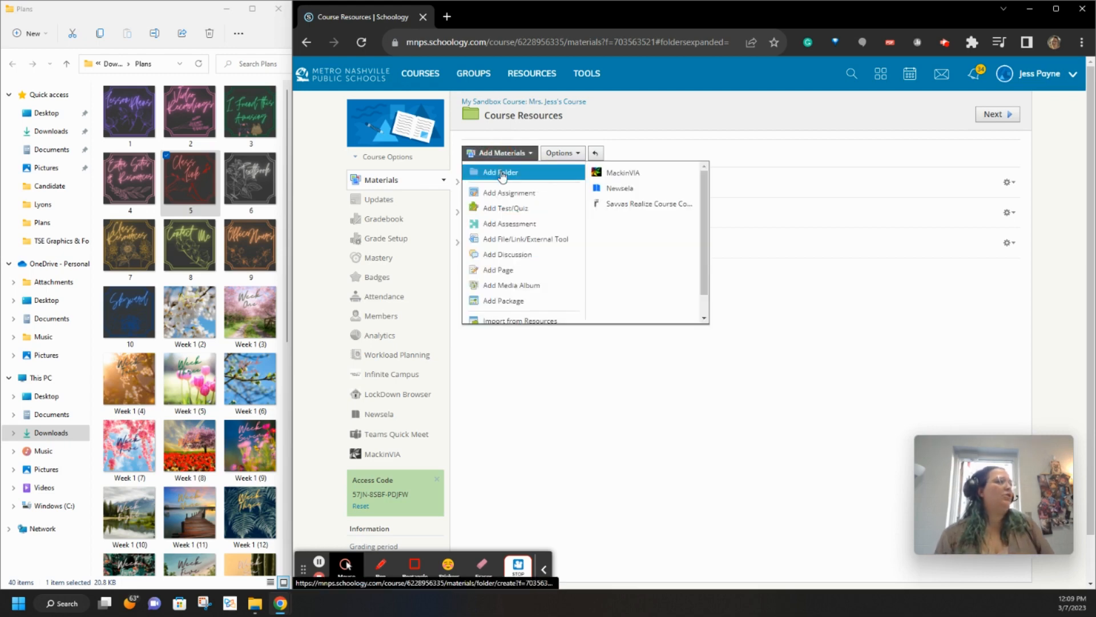
{"action": "left_click", "coordinate": [501, 173]}
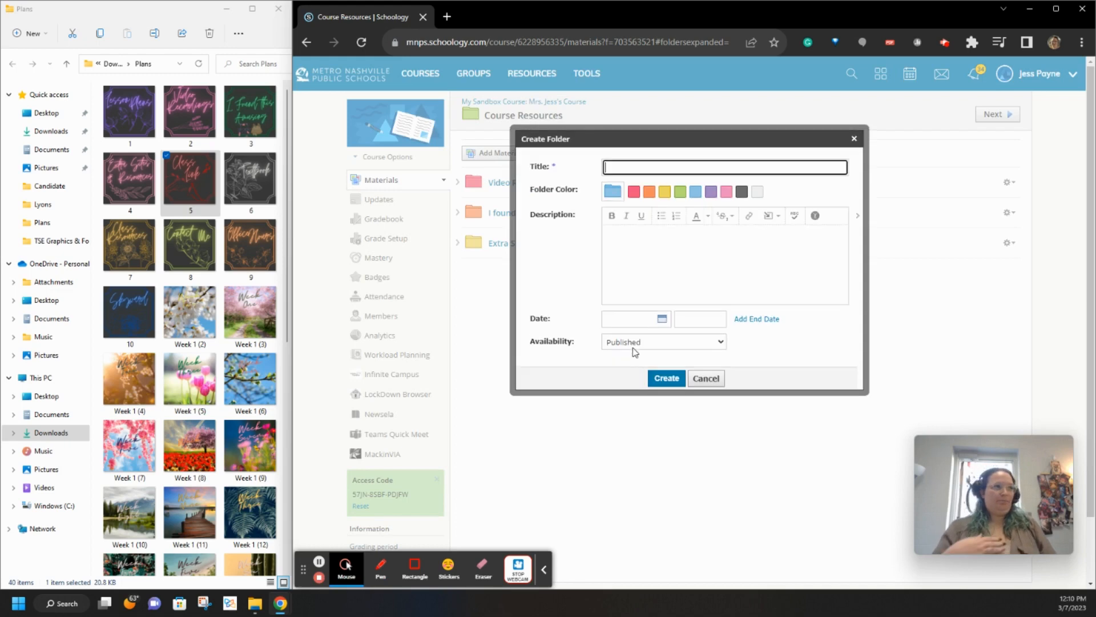
{"action": "type", "text": "C"}
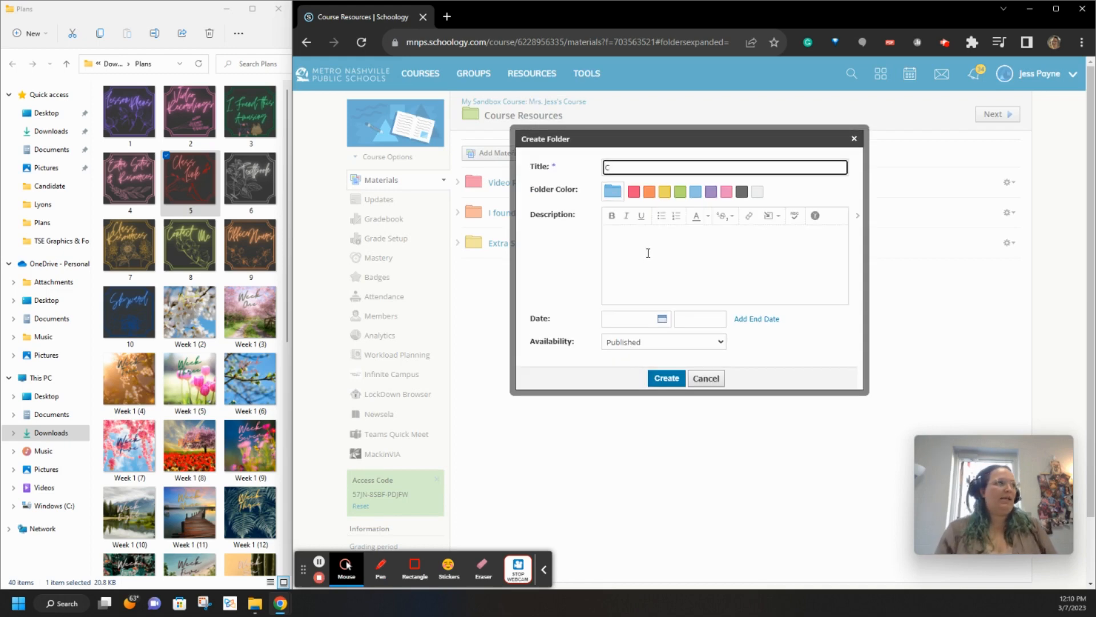
{"action": "left_click", "coordinate": [707, 378]}
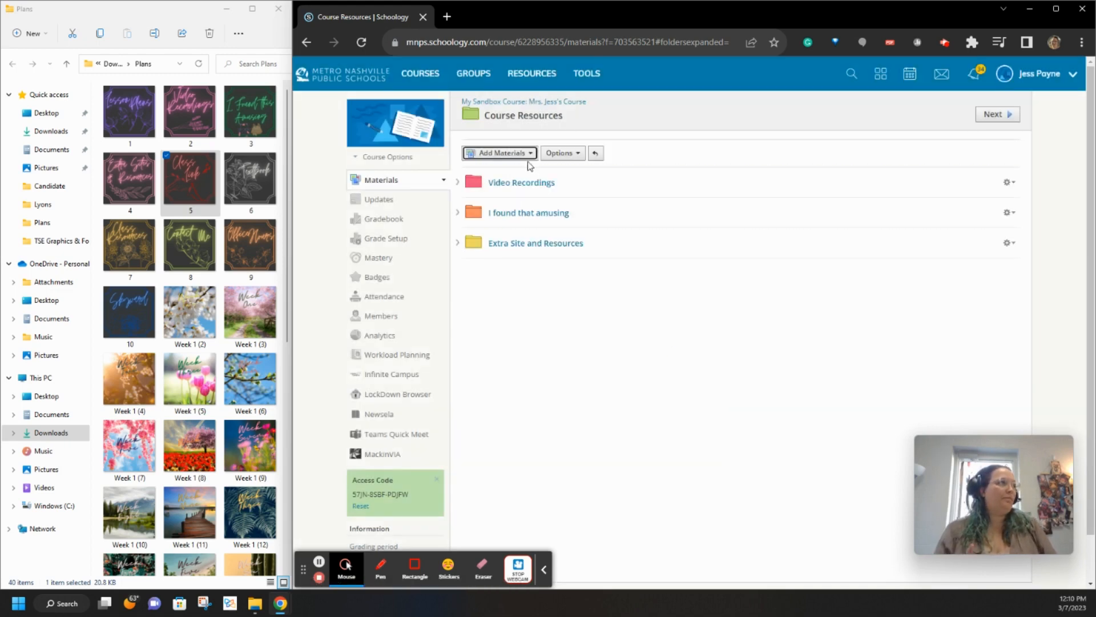
Create a blank page titled "Contact me" in the Course Resources folder
{"action": "left_click", "coordinate": [528, 155]}
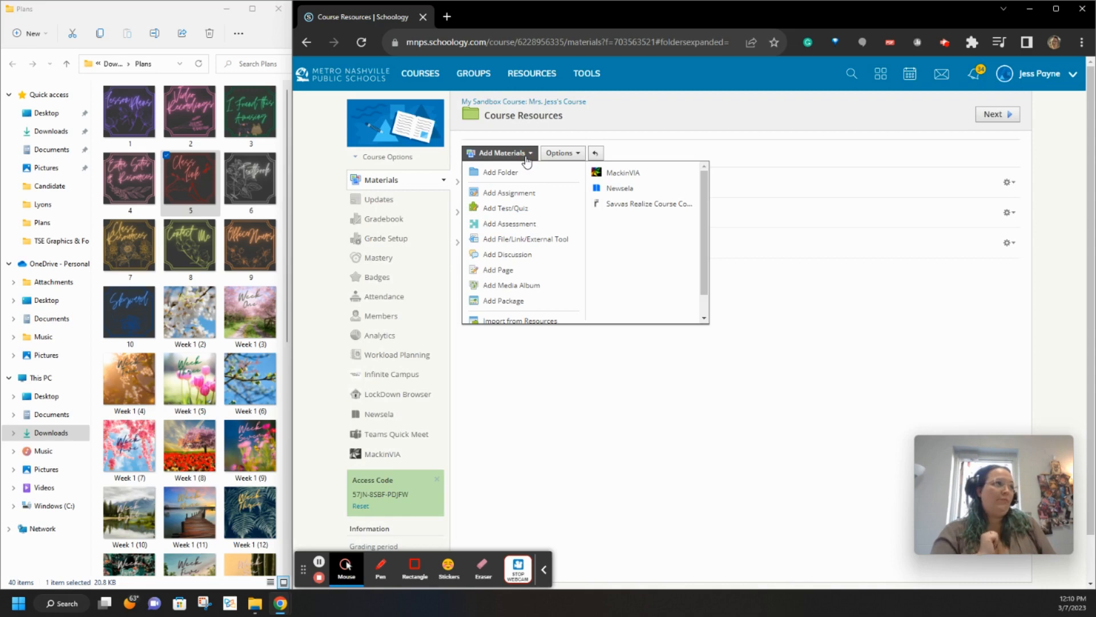
{"action": "left_click", "coordinate": [502, 269]}
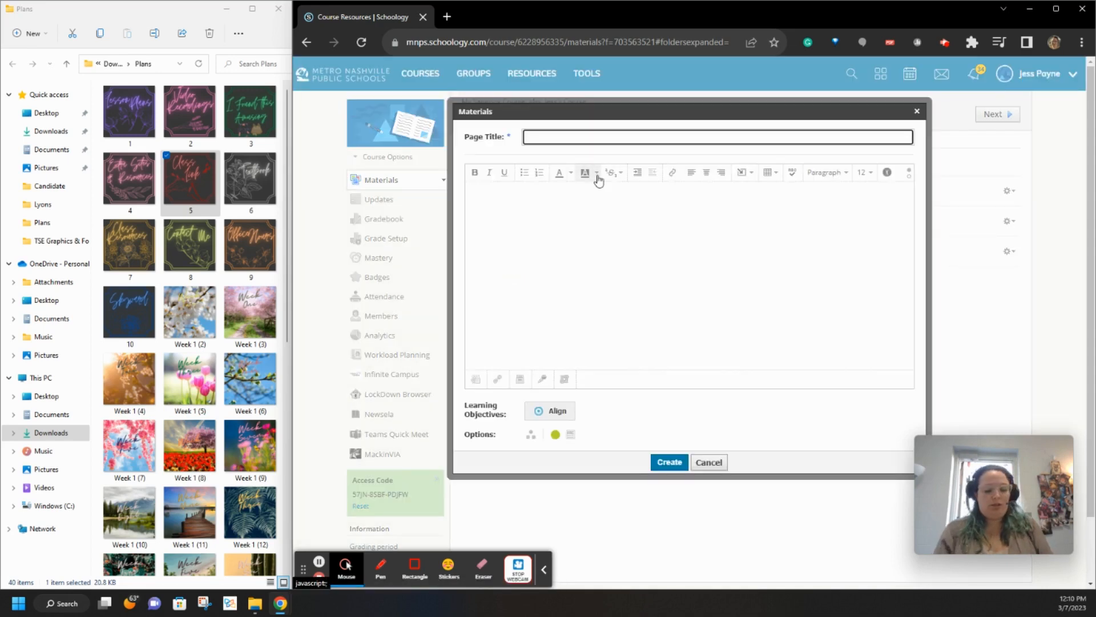
{"action": "type", "text": "Contact me"}
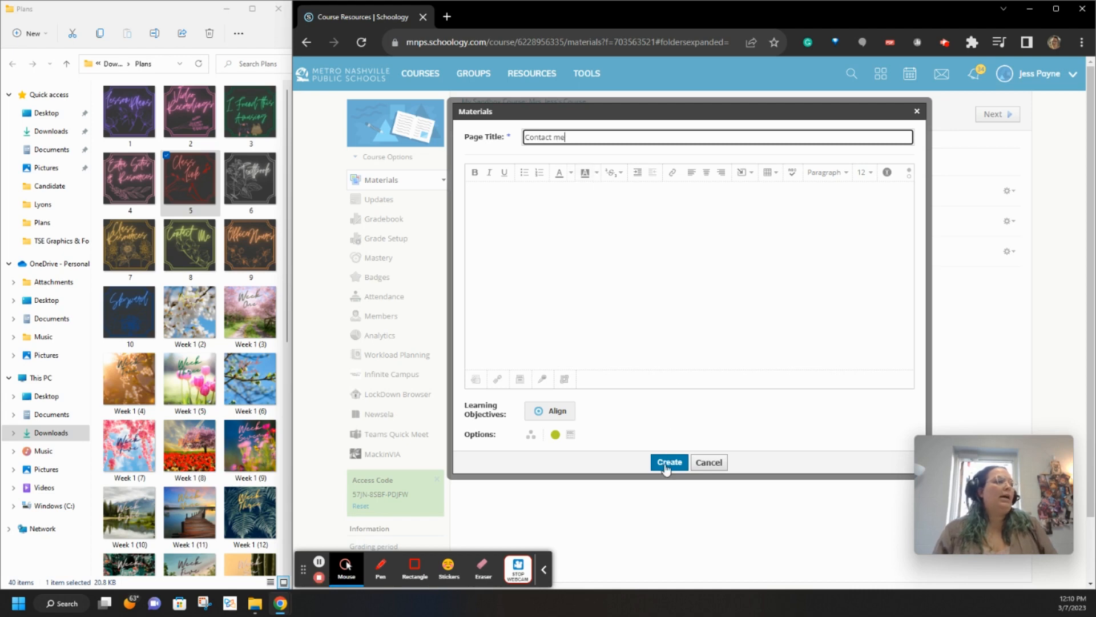
{"action": "left_click", "coordinate": [532, 215]}
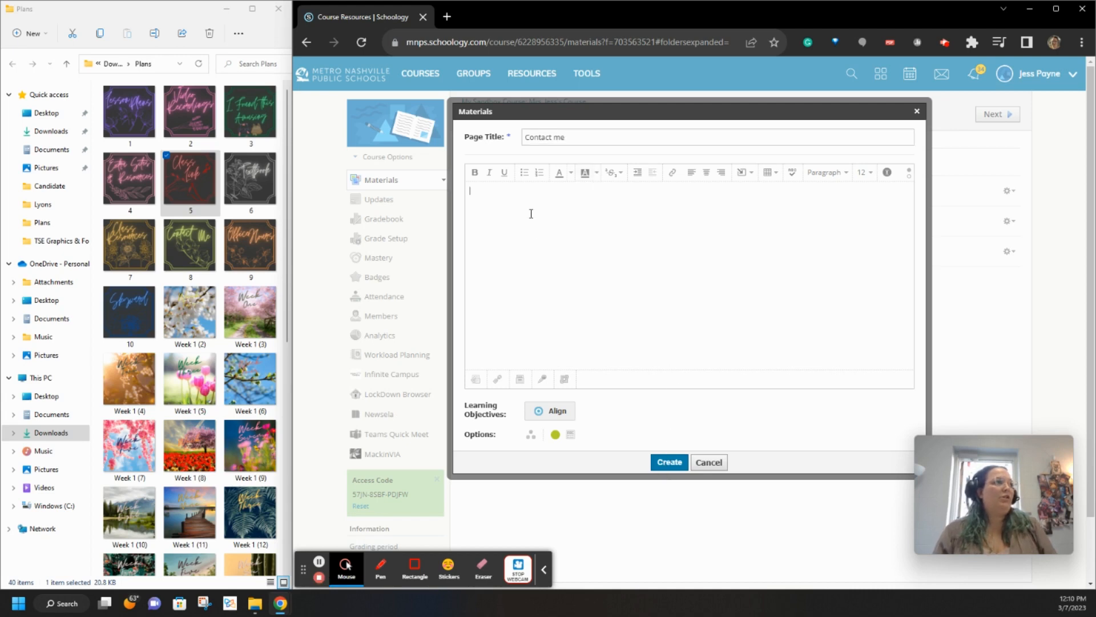
{"action": "left_click", "coordinate": [671, 465]}
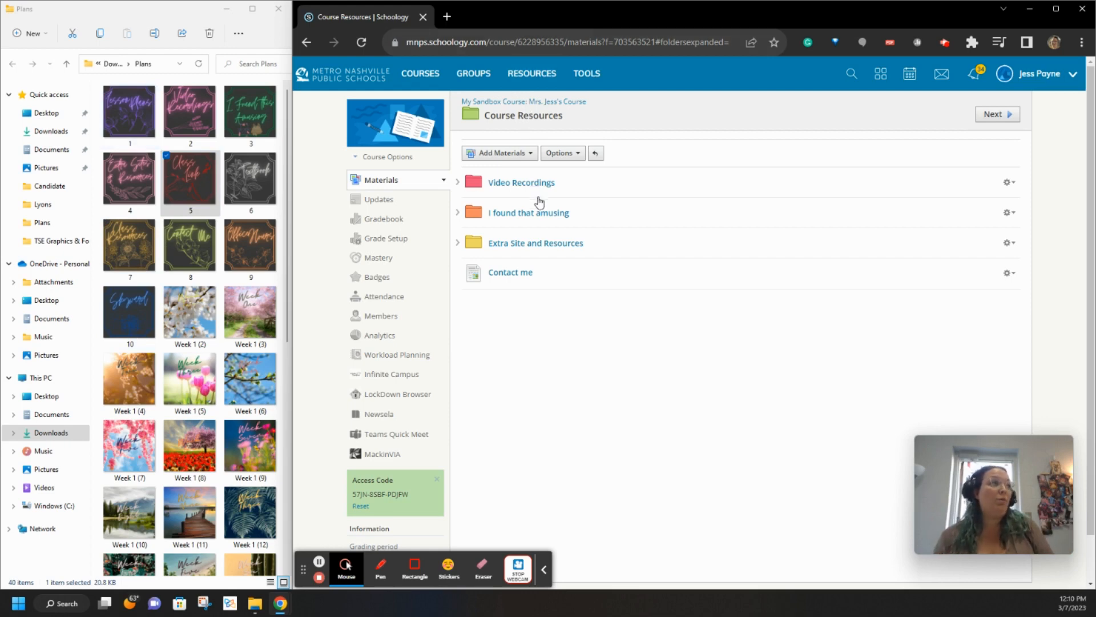
Create a green subfolder titled "Lesson Plans" in the Course Resources folder
{"action": "left_click", "coordinate": [530, 153]}
{"action": "left_click", "coordinate": [521, 173]}
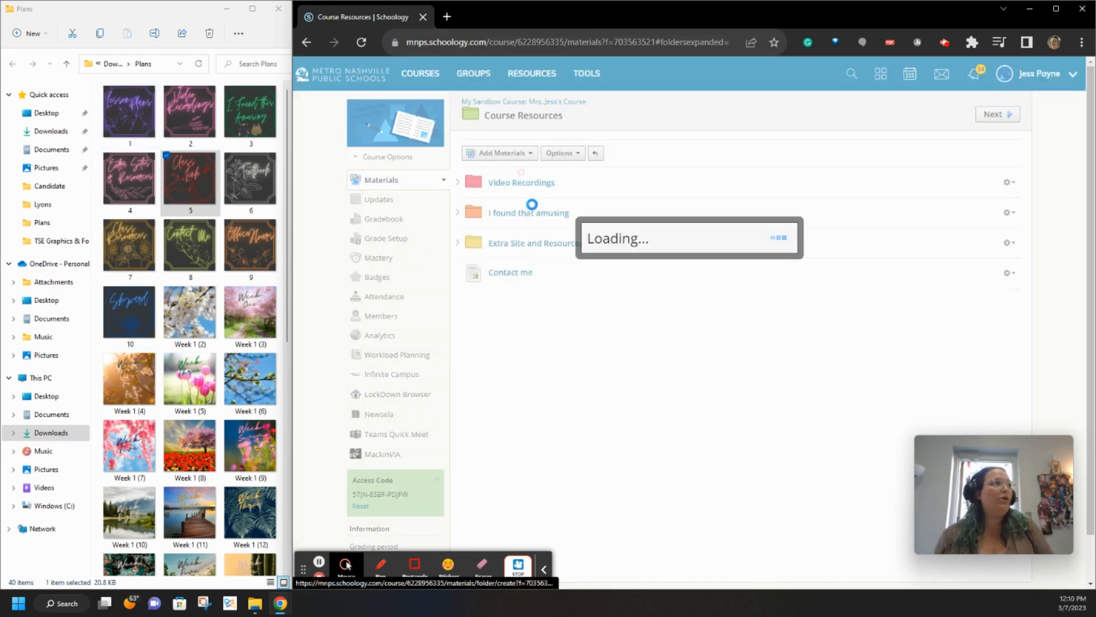
{"action": "type", "text": "Le"}
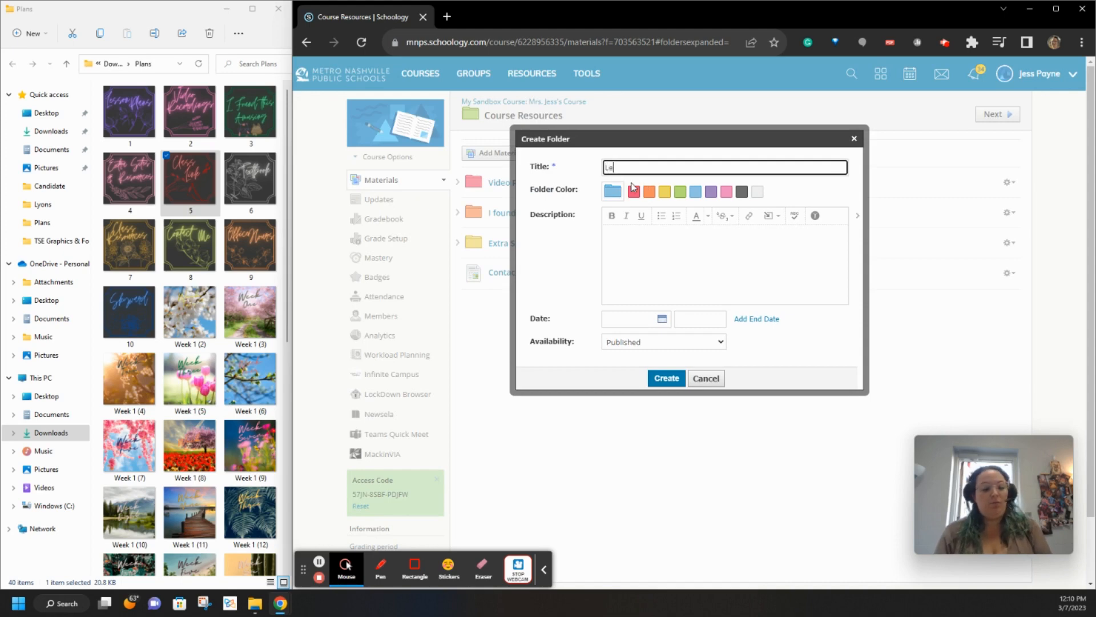
{"action": "type", "text": "soon Plans"}
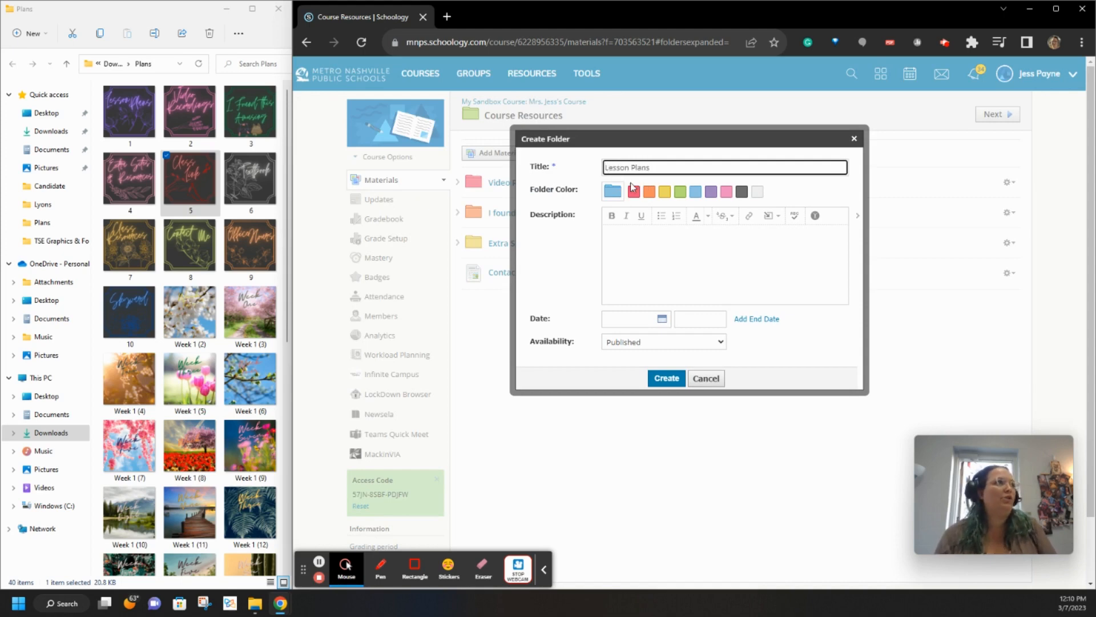
{"action": "left_click", "coordinate": [679, 193]}
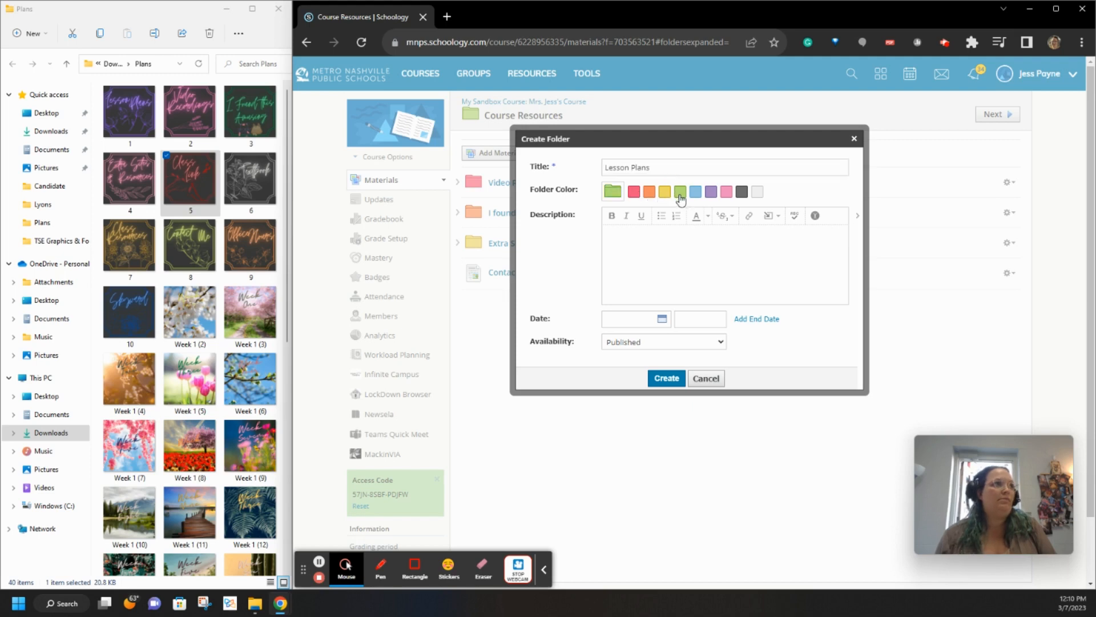
{"action": "left_click", "coordinate": [666, 377]}
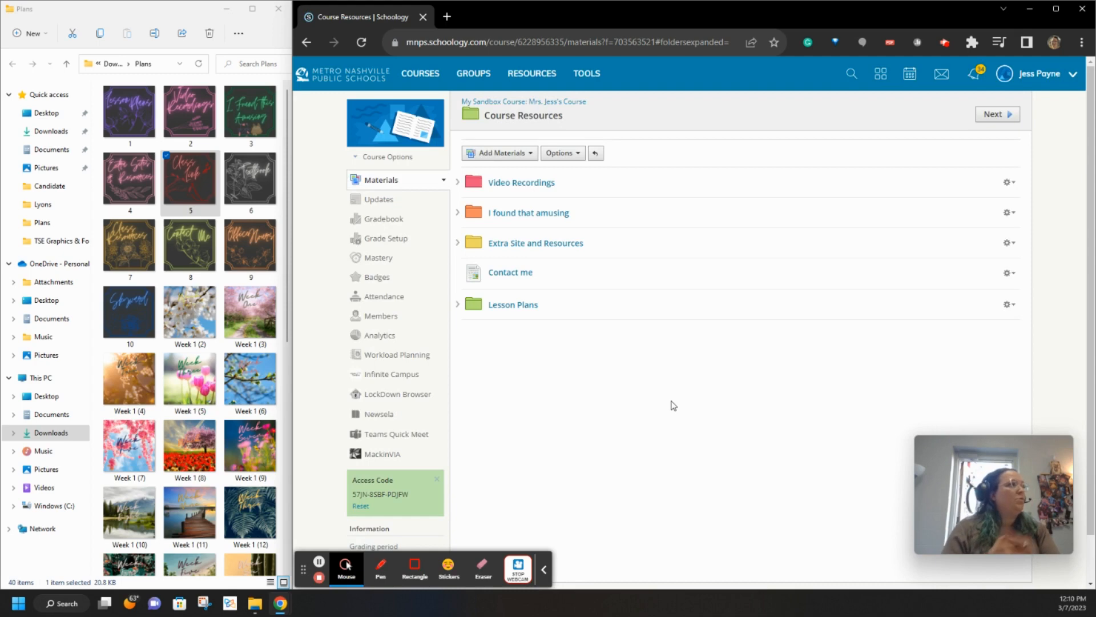
Return to the main course materials and open the Week by Week Content folder
{"action": "left_click", "coordinate": [551, 101]}
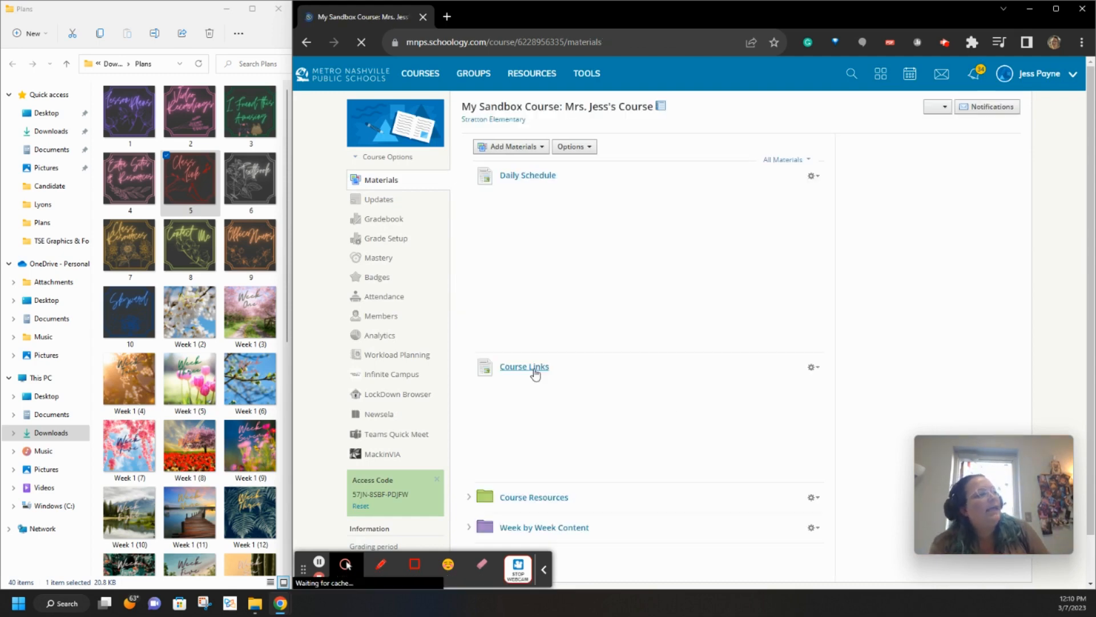
{"action": "scroll", "coordinate": [539, 434], "scroll_direction": "down", "scroll_amount": 2}
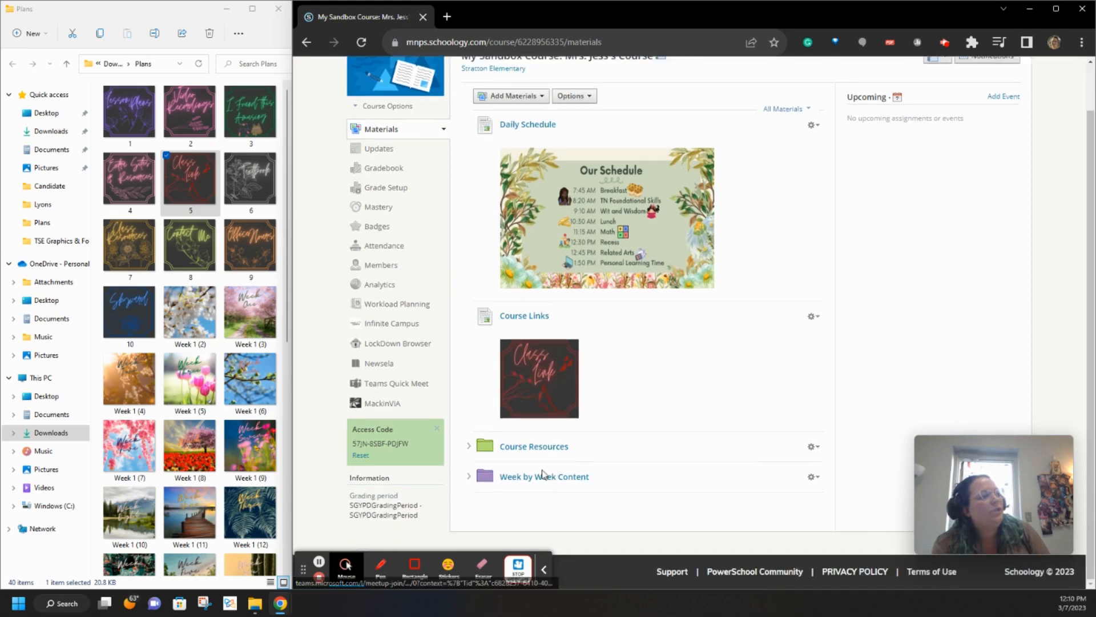
{"action": "left_click", "coordinate": [526, 478]}
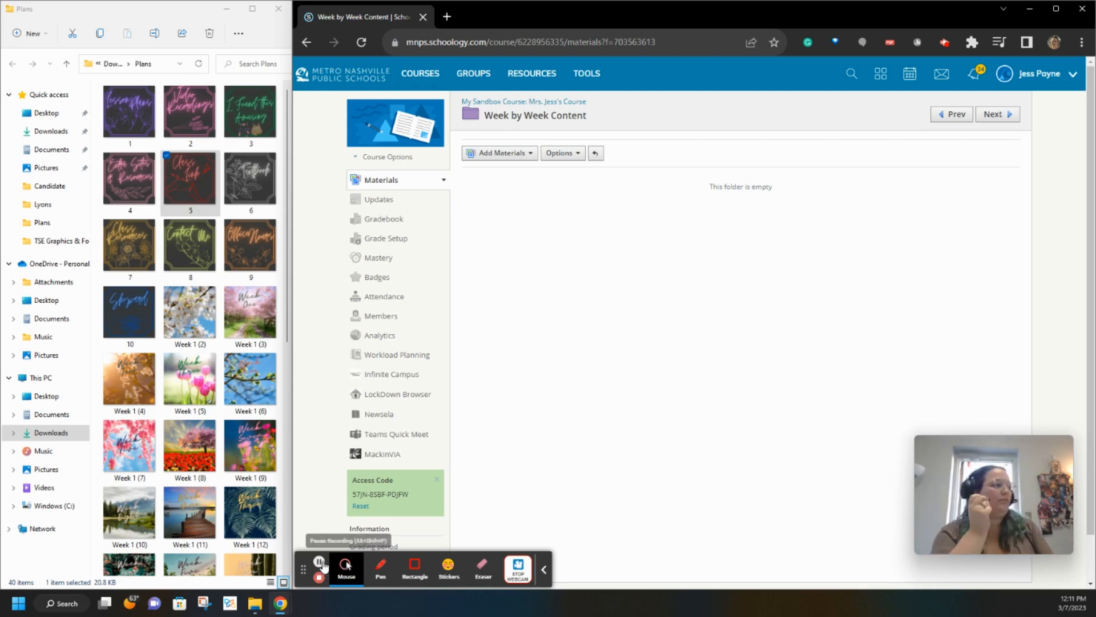
Create a red subfolder titled "Week 1 (1/9-1/13)" in the Week by Week Content folder
{"action": "left_click", "coordinate": [498, 153]}
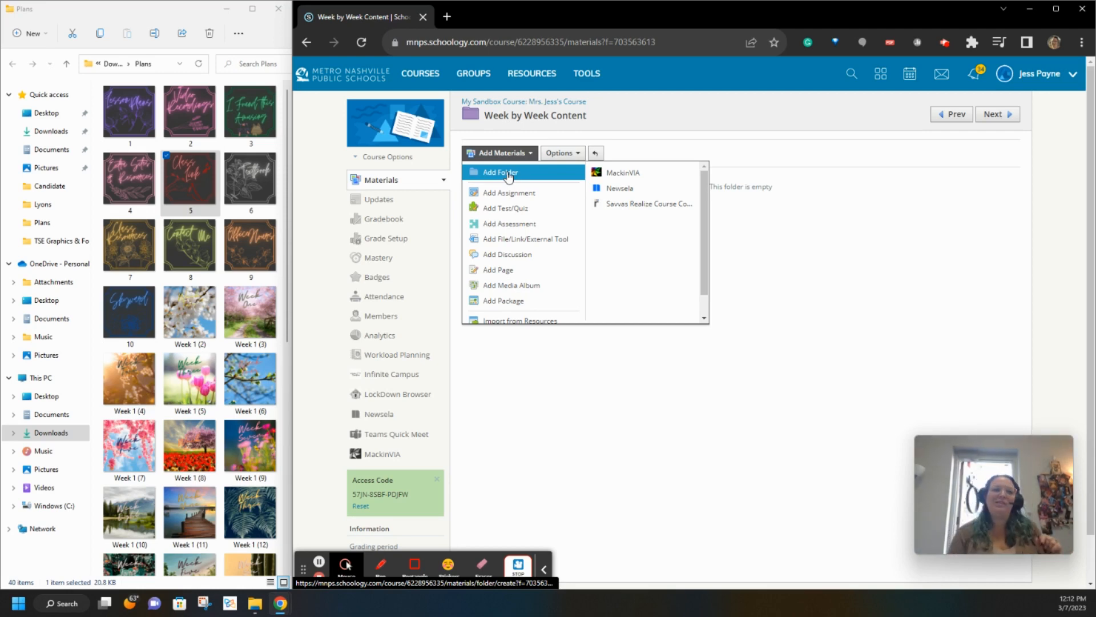
{"action": "left_click", "coordinate": [508, 174]}
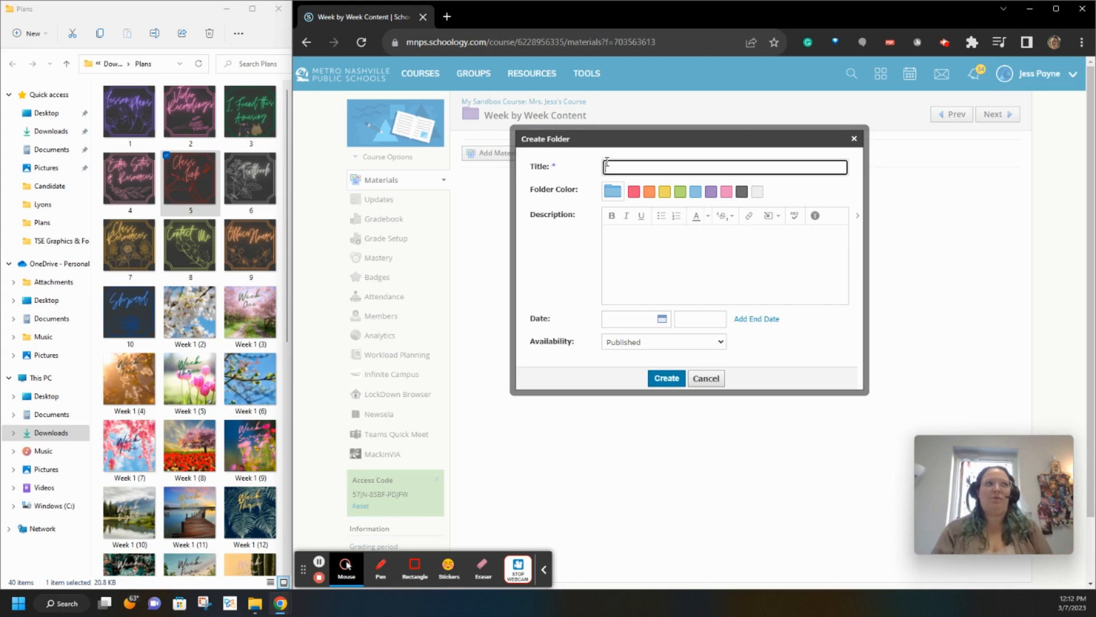
{"action": "type", "text": "Week "}
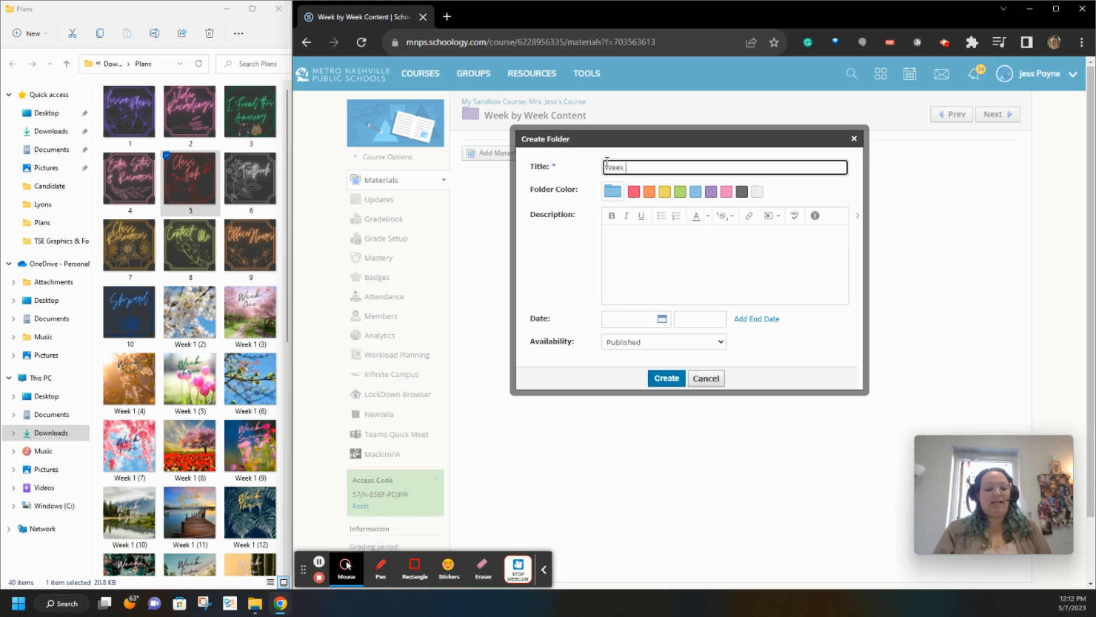
{"action": "type", "text": "1"}
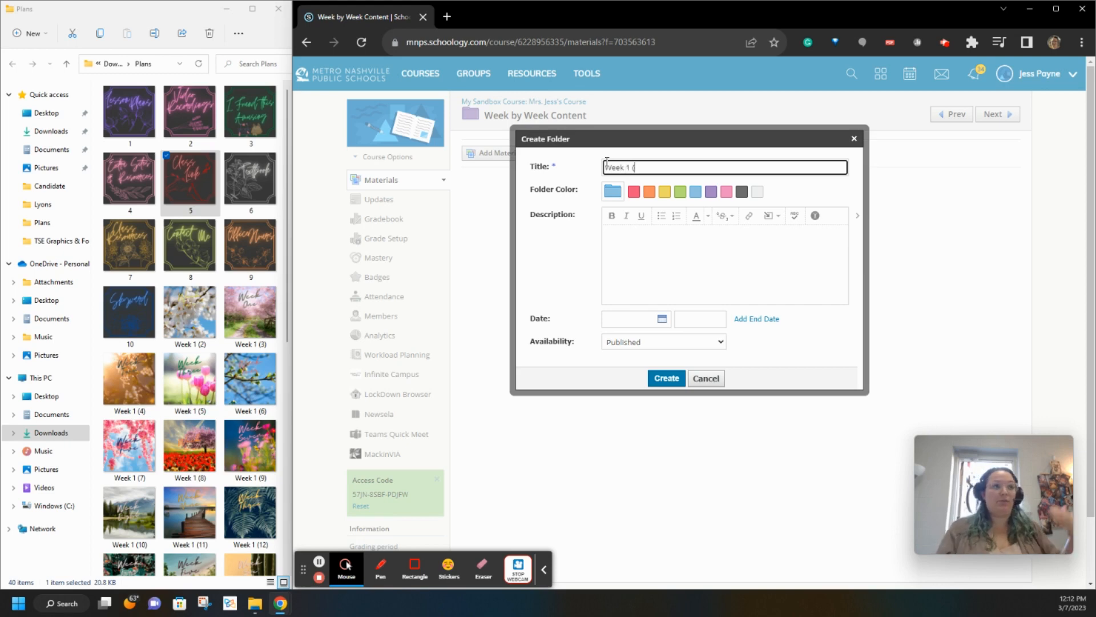
{"action": "type", "text": " (1/9"}
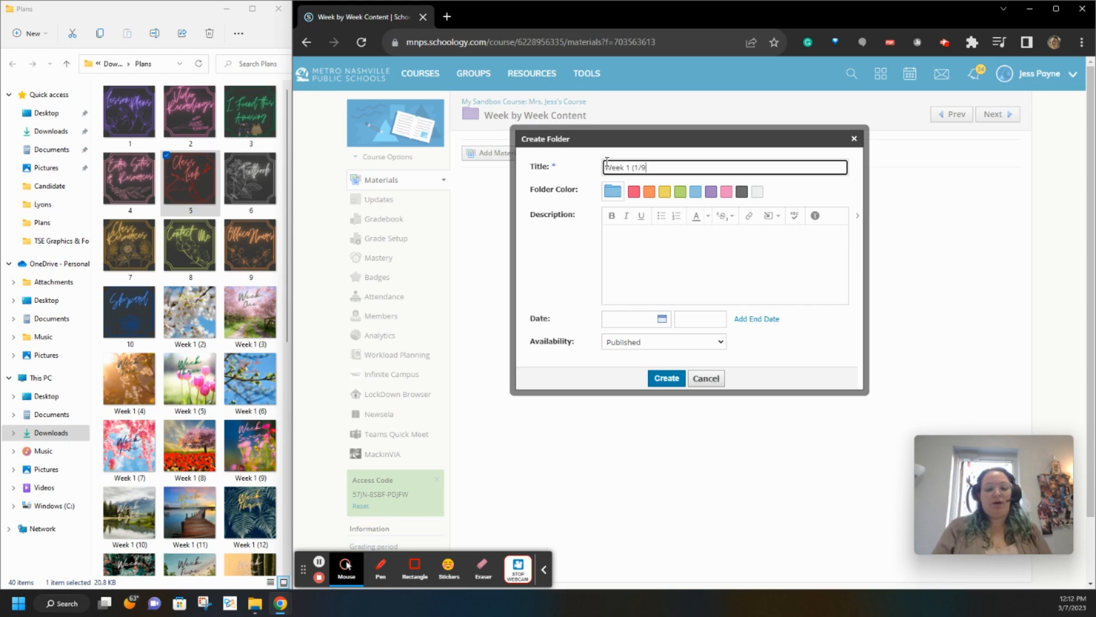
{"action": "type", "text": "-"}
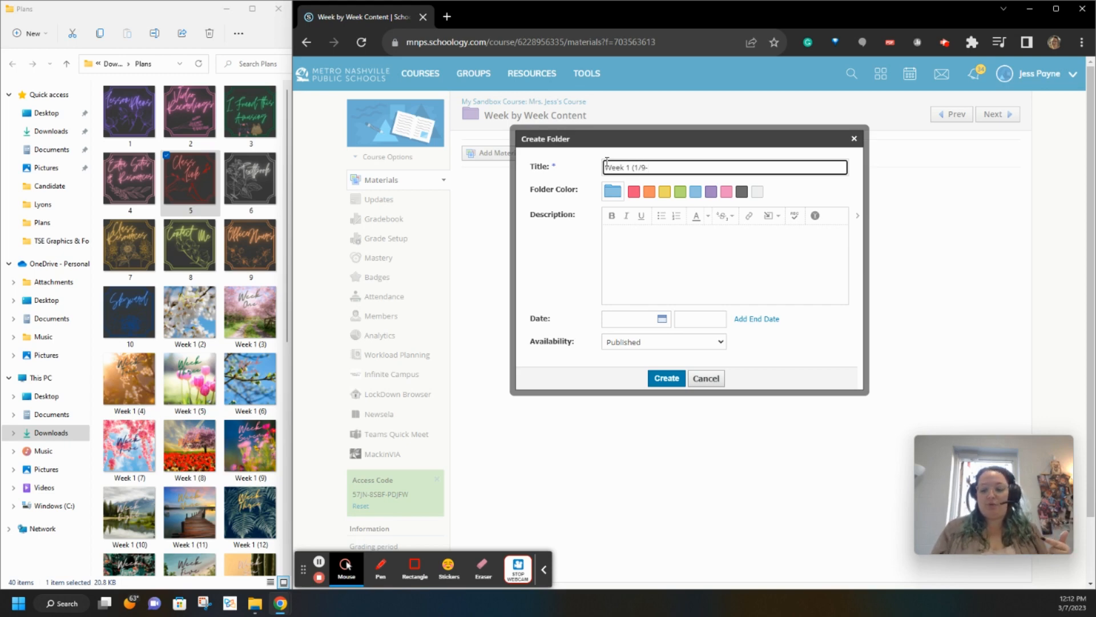
{"action": "type", "text": "1/13)"}
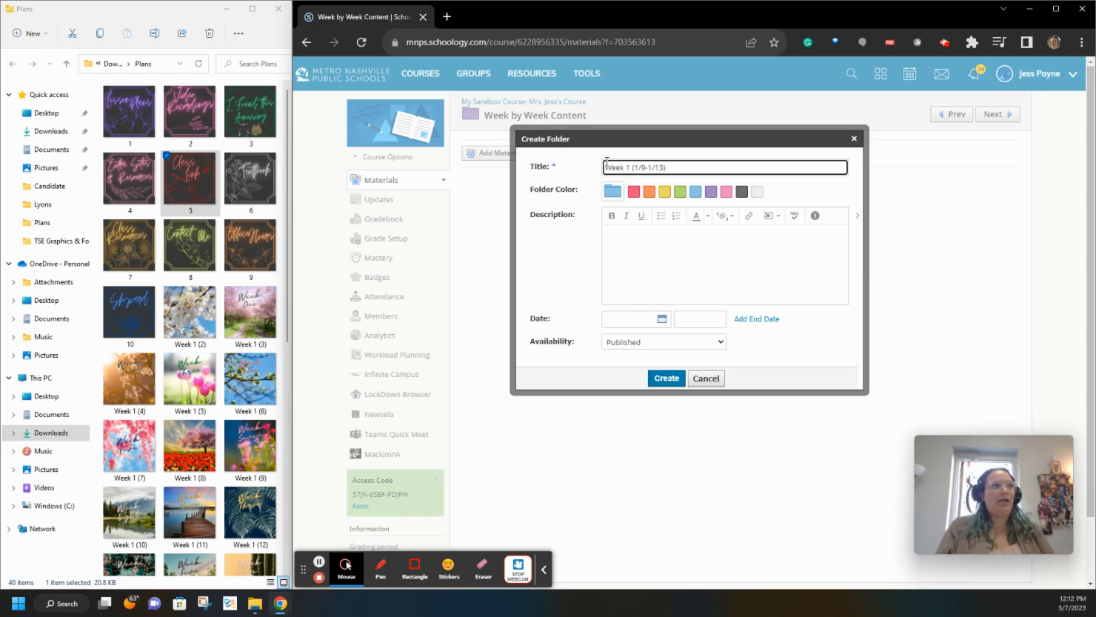
{"action": "left_click", "coordinate": [634, 192]}
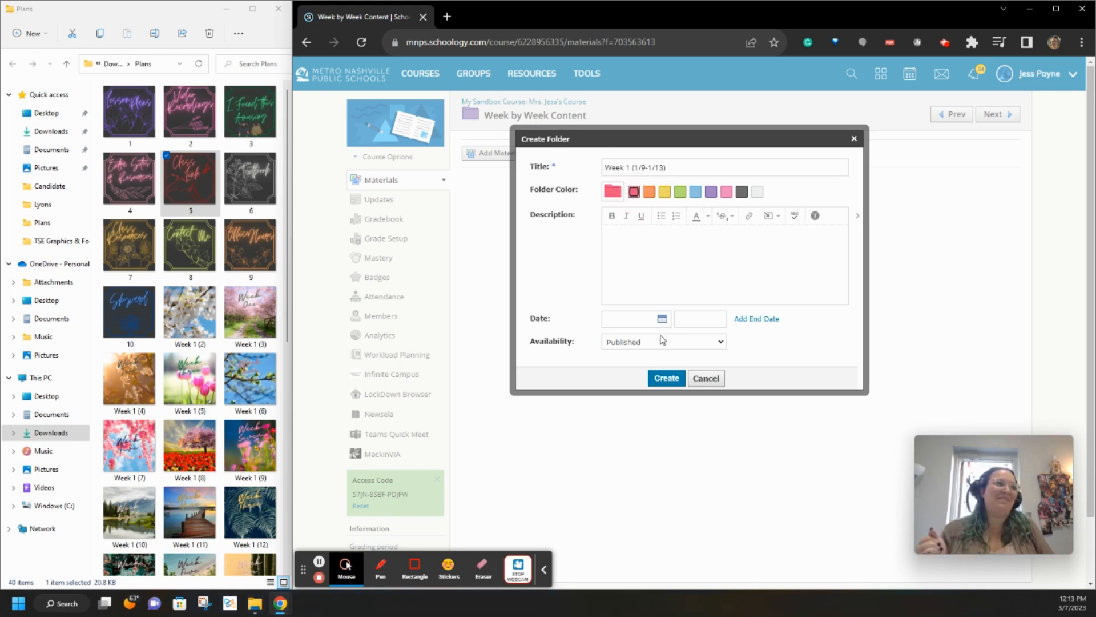
{"action": "left_click", "coordinate": [656, 378]}
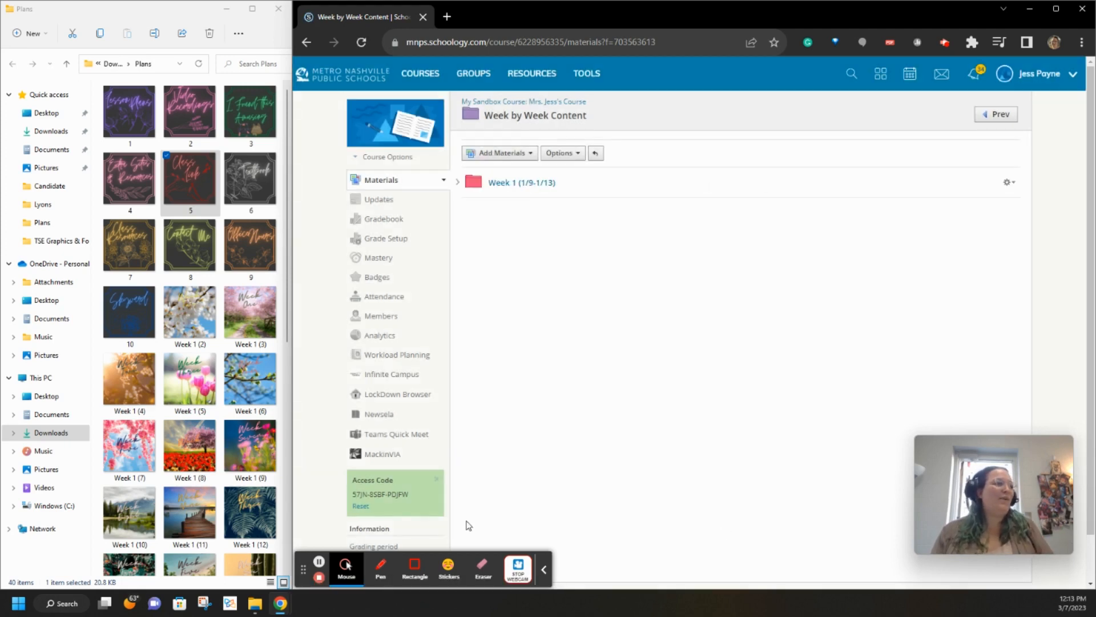
{"action": "left_click", "coordinate": [319, 562]}
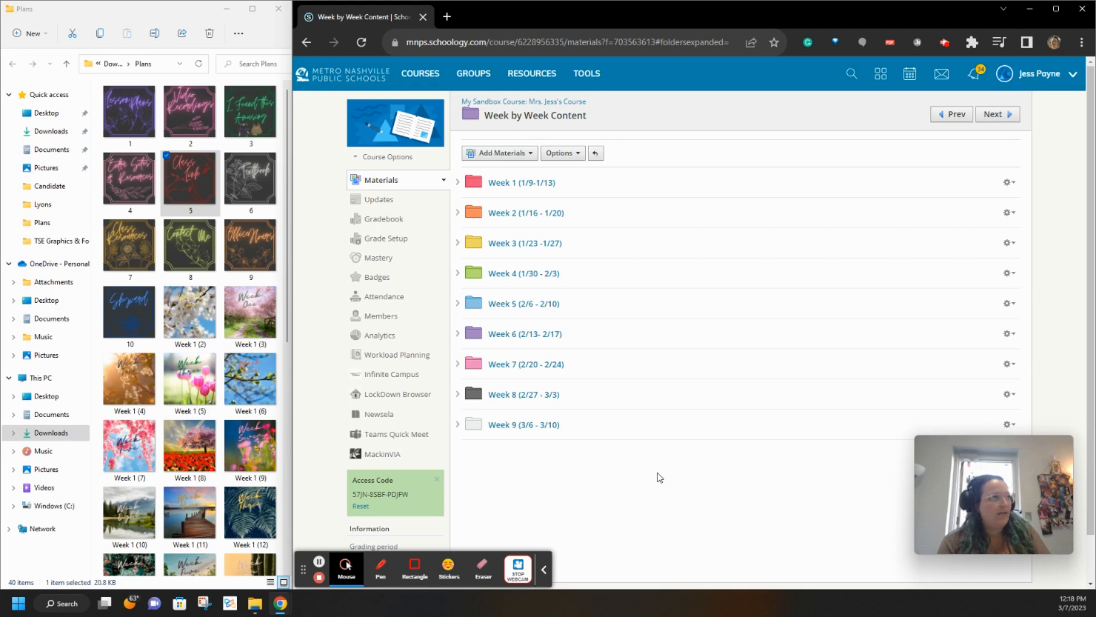
From the main course materials, save a copy of the Week by Week Content folder to Resources, using the Home collection and no folder
{"action": "left_click", "coordinate": [523, 104]}
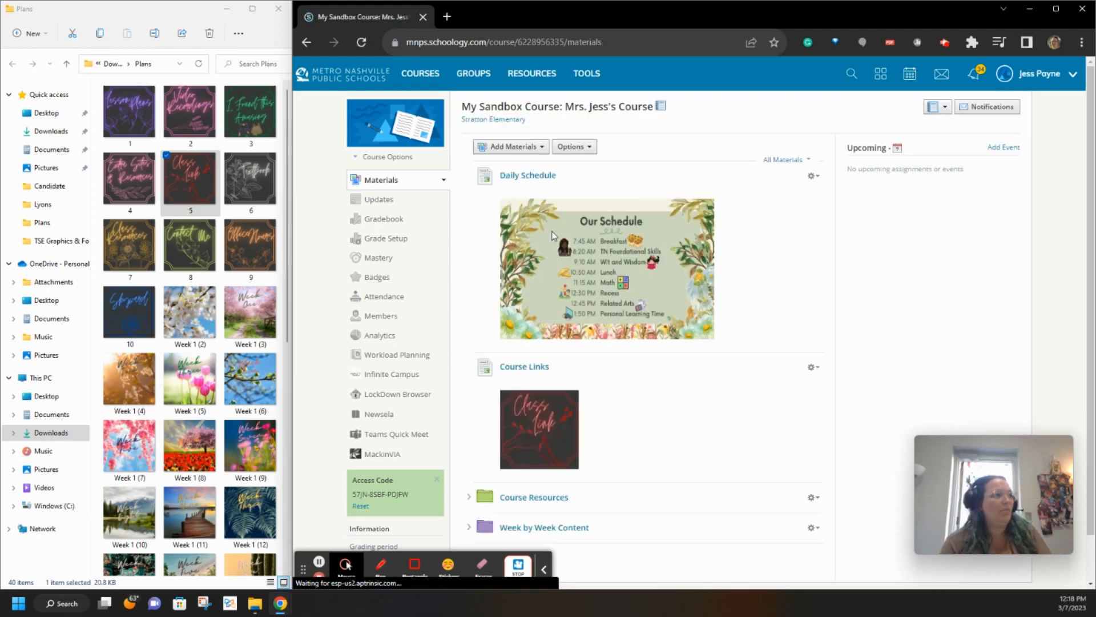
{"action": "scroll", "coordinate": [539, 323], "scroll_direction": "down", "scroll_amount": 1}
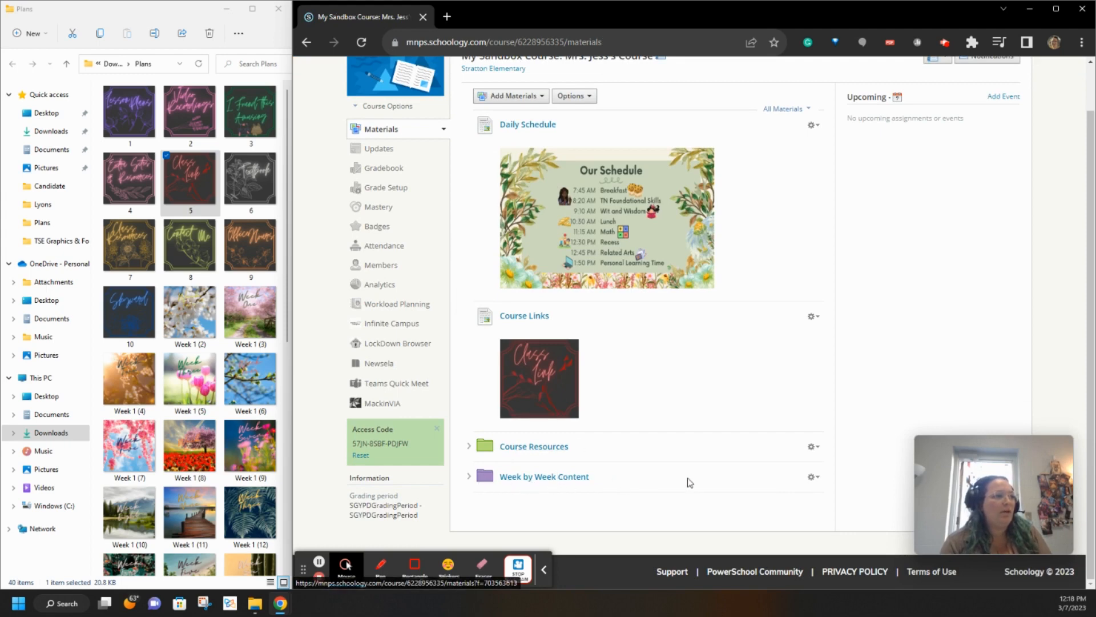
{"action": "left_click", "coordinate": [811, 477]}
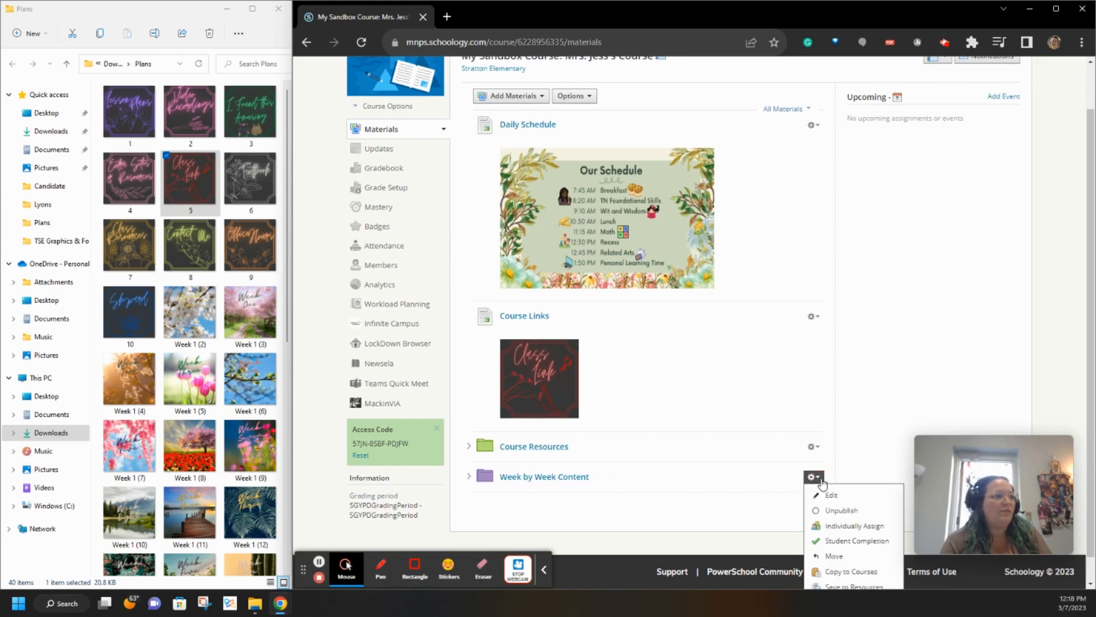
{"action": "scroll", "coordinate": [843, 545], "scroll_direction": "down", "scroll_amount": 1}
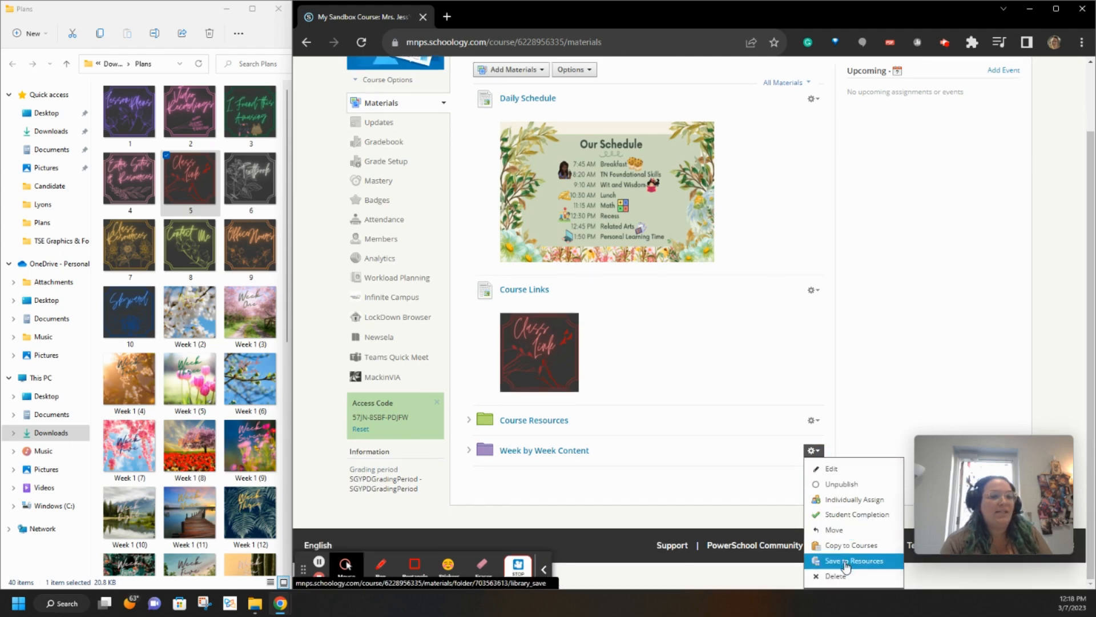
{"action": "left_click", "coordinate": [846, 562]}
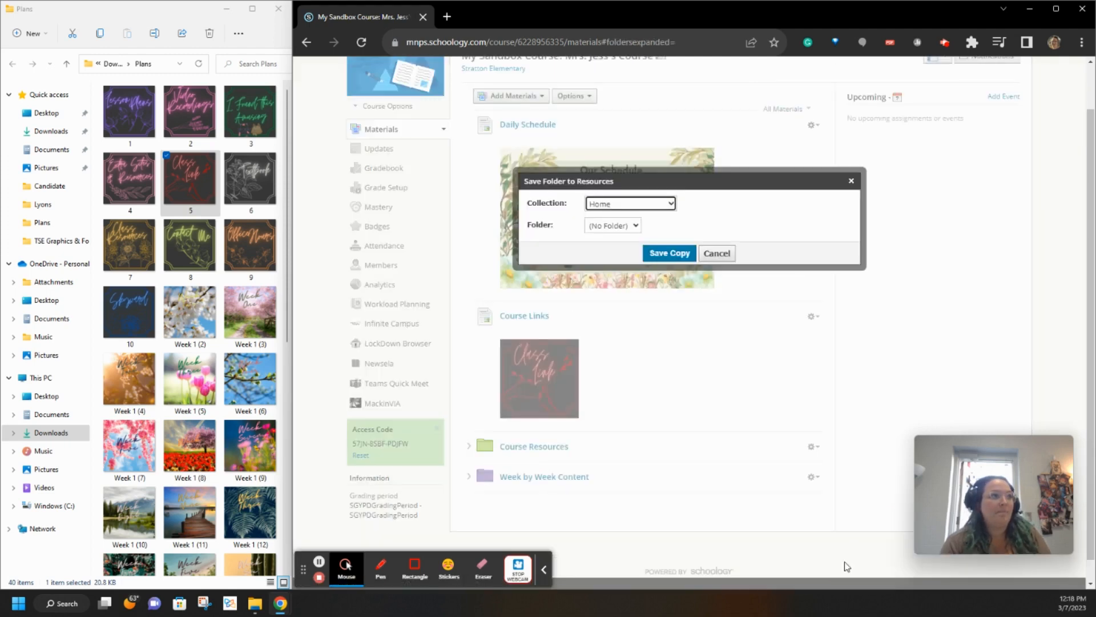
{"action": "left_click", "coordinate": [654, 205]}
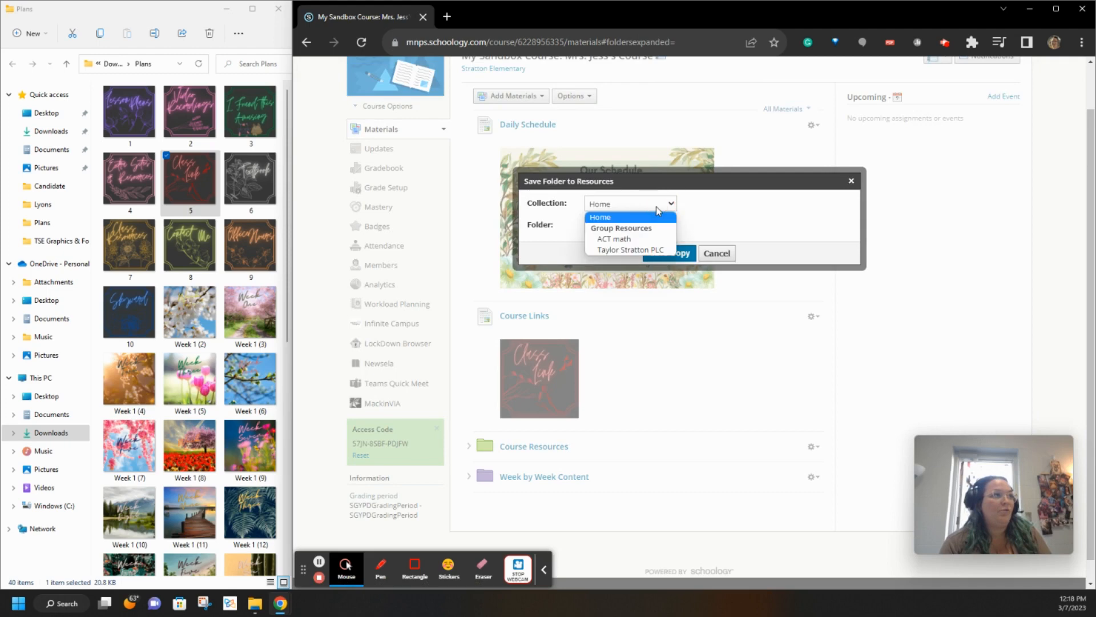
{"action": "left_click", "coordinate": [656, 215]}
{"action": "left_click", "coordinate": [621, 227]}
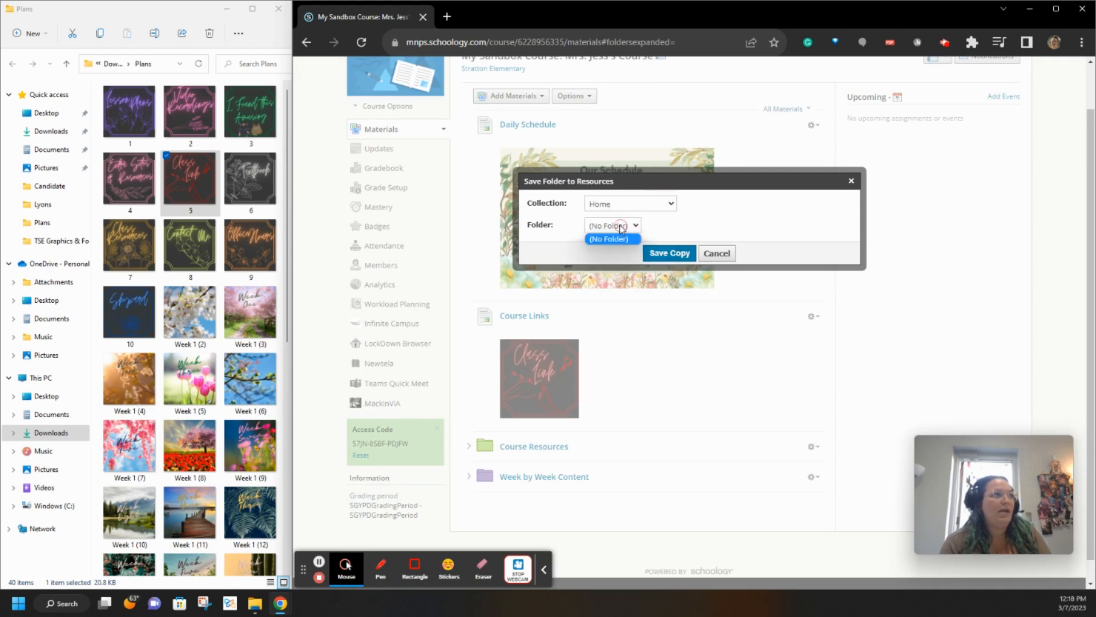
{"action": "left_click", "coordinate": [617, 238]}
{"action": "left_click", "coordinate": [662, 253]}
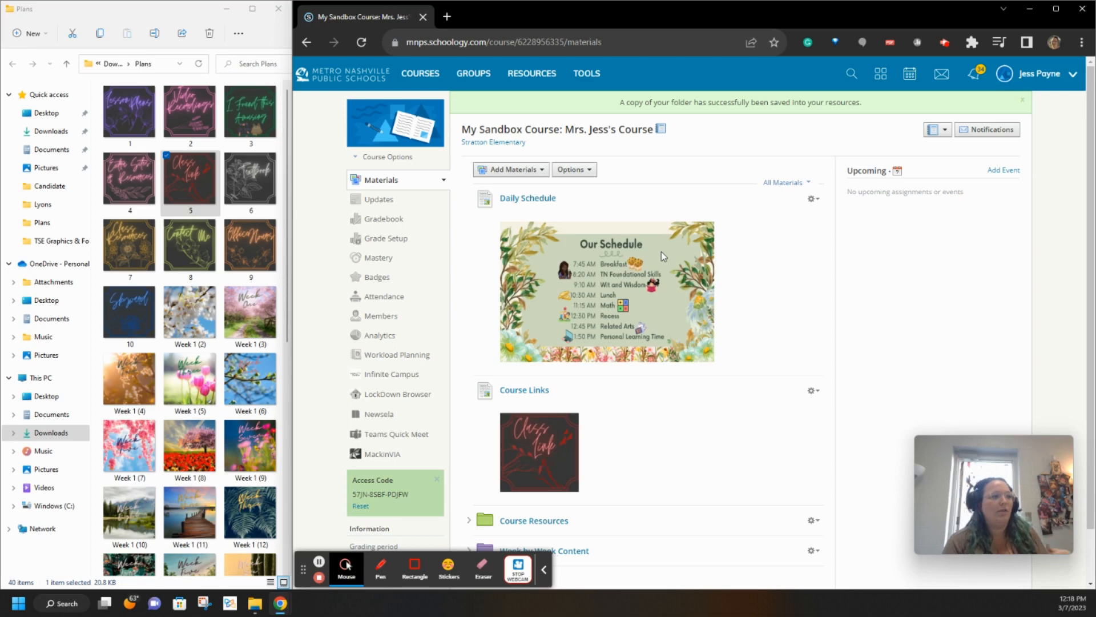
Expand the Week by Week Content and Course Resources folders in the course materials to examine their contents
{"action": "scroll", "coordinate": [519, 260], "scroll_direction": "down", "scroll_amount": 2}
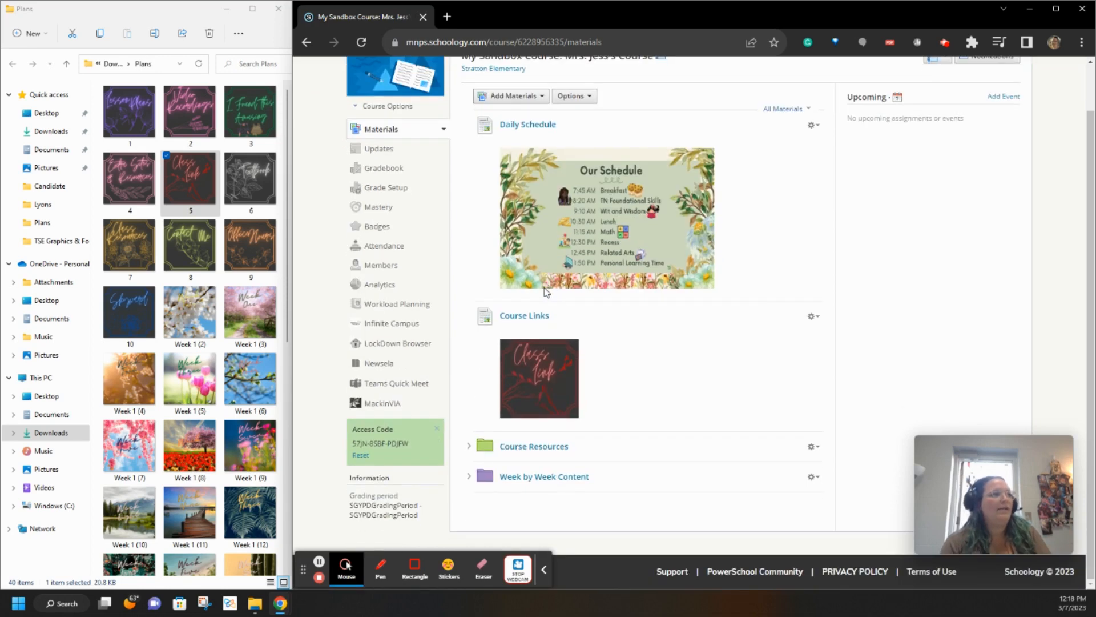
{"action": "left_click", "coordinate": [469, 477]}
{"action": "scroll", "coordinate": [574, 482], "scroll_direction": "down", "scroll_amount": 1}
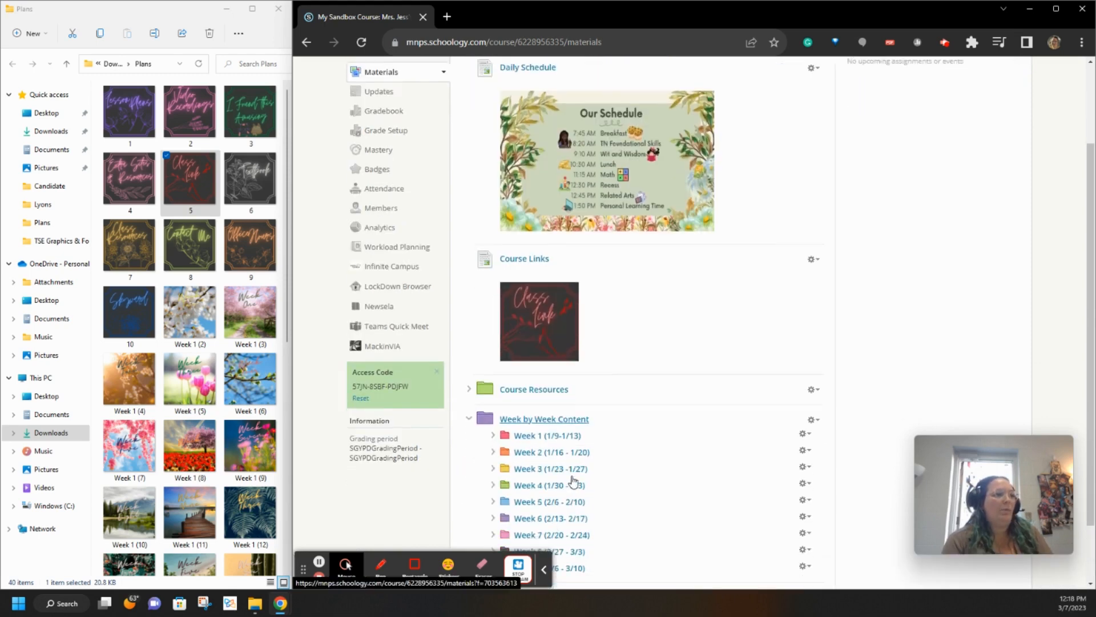
{"action": "scroll", "coordinate": [573, 483], "scroll_direction": "down", "scroll_amount": 1}
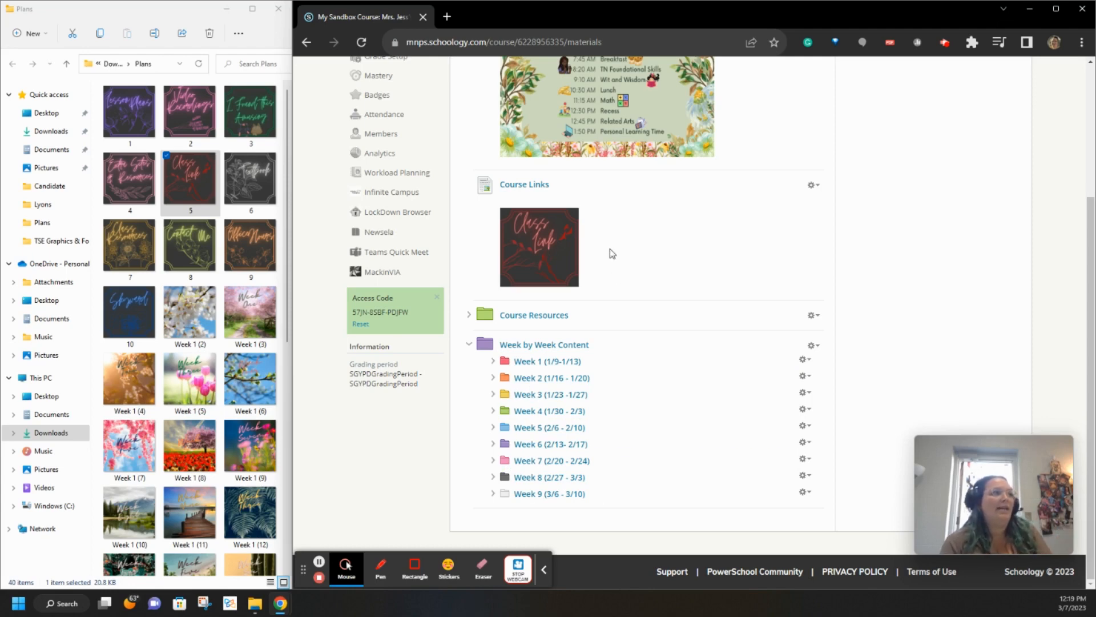
{"action": "left_click", "coordinate": [468, 315]}
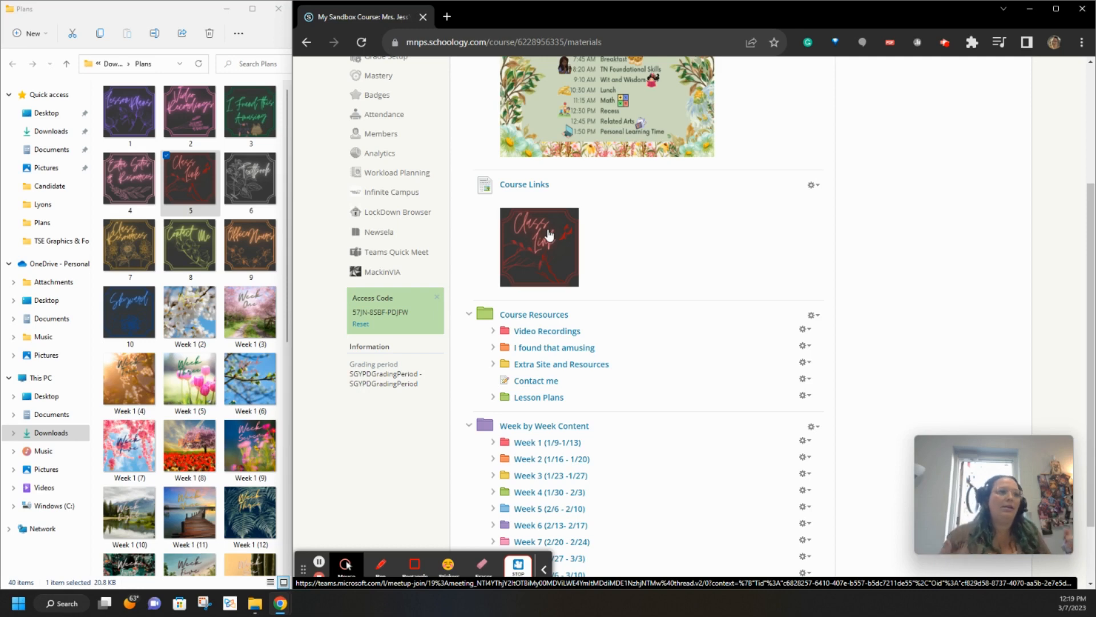
Open the Course Links page in a separate browser tab and start editing it
{"action": "right_click", "coordinate": [540, 188]}
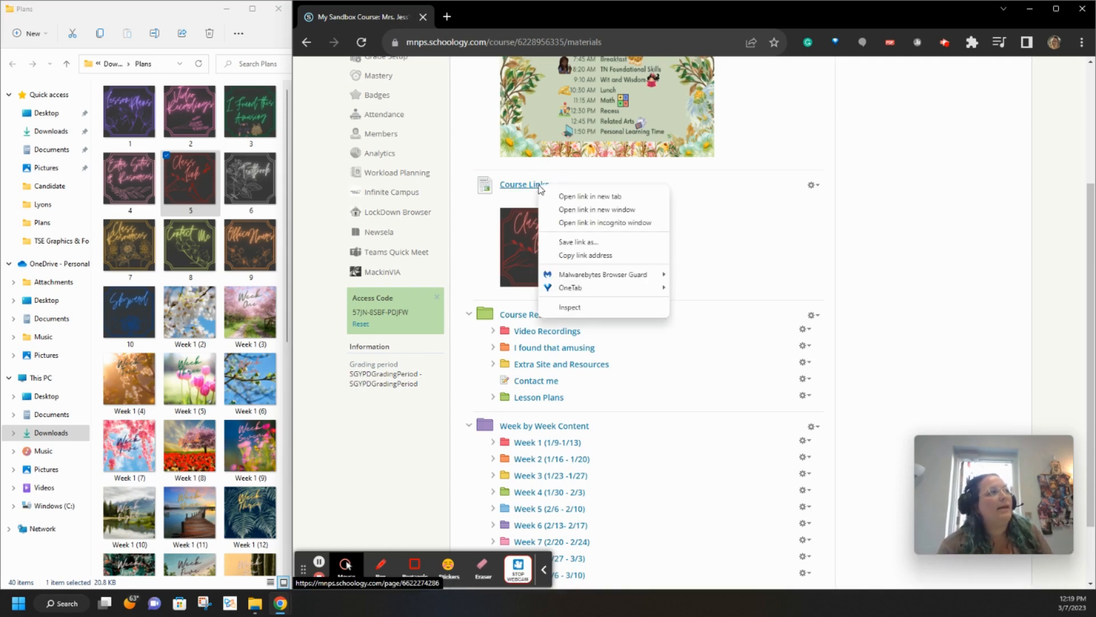
{"action": "left_click", "coordinate": [578, 199]}
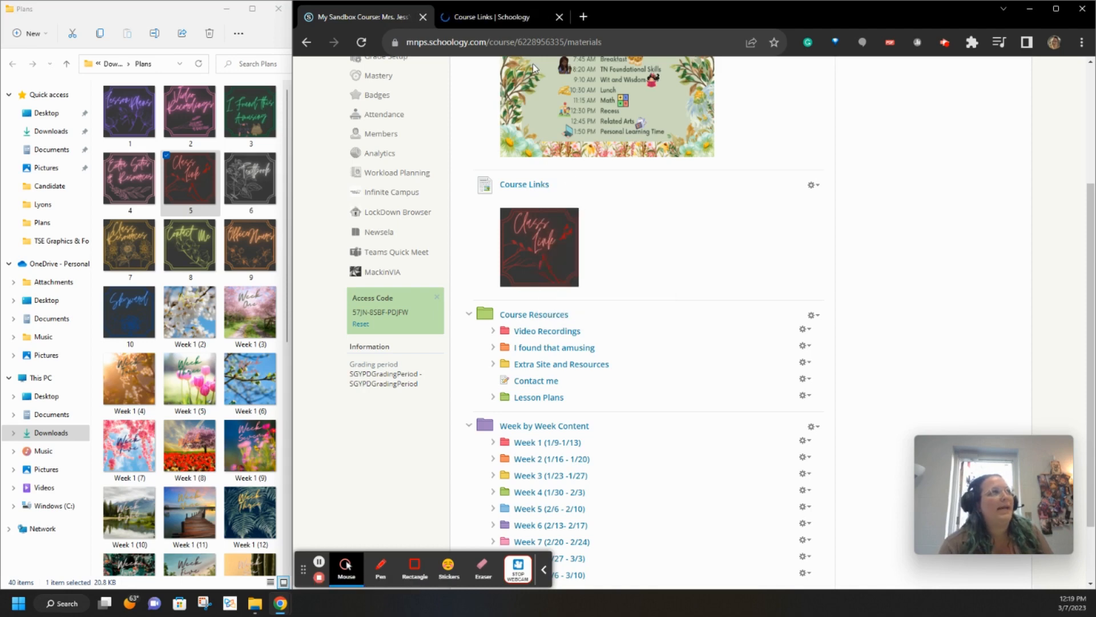
{"action": "left_click", "coordinate": [499, 17]}
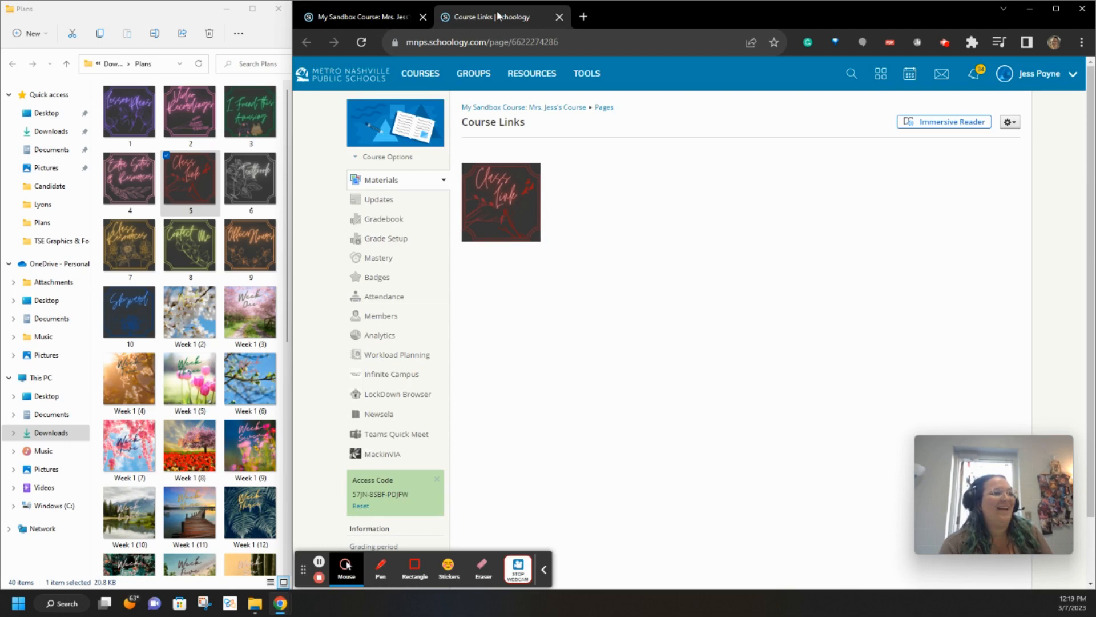
{"action": "left_click", "coordinate": [1011, 122]}
{"action": "left_click", "coordinate": [989, 142]}
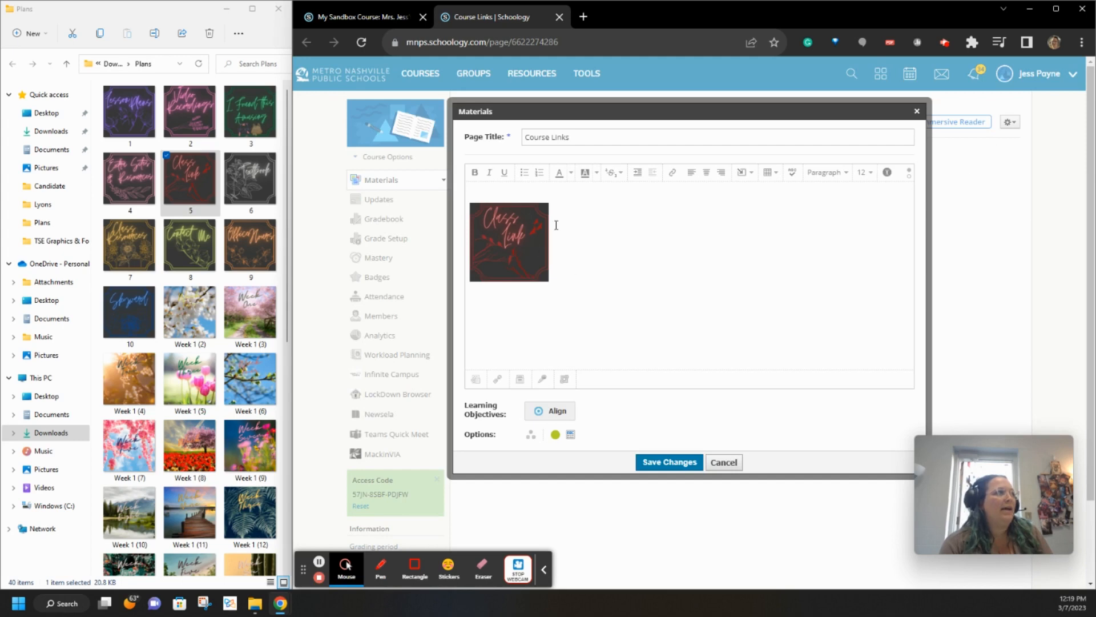
Insert the Lesson Plans image, file 1 from the Plans folder, into the Course Links page
{"action": "left_click", "coordinate": [747, 182]}
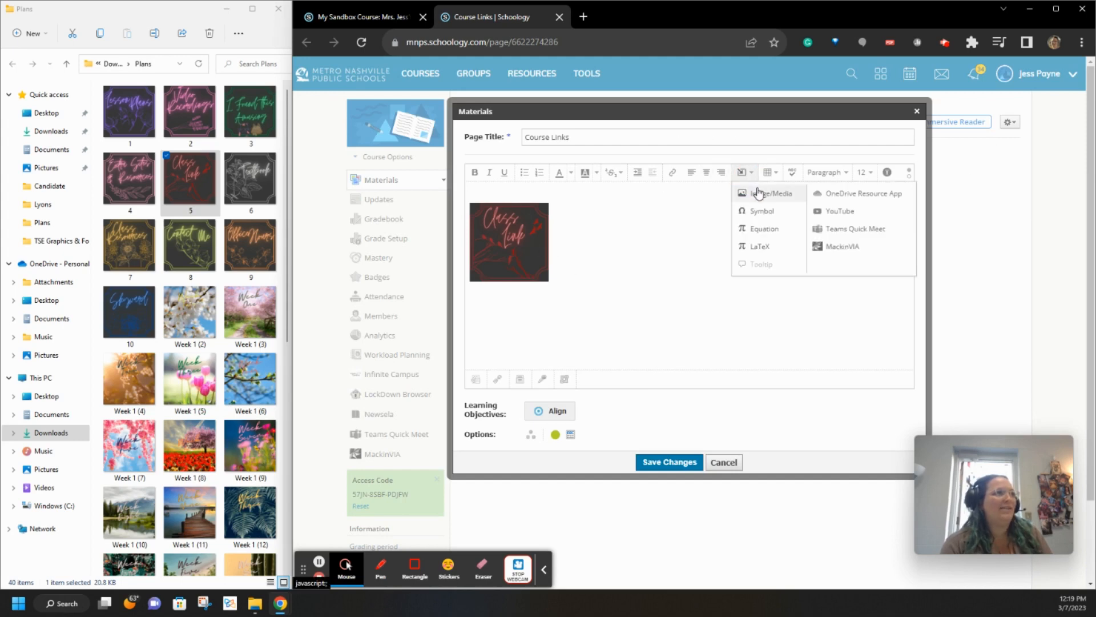
{"action": "left_click", "coordinate": [761, 197]}
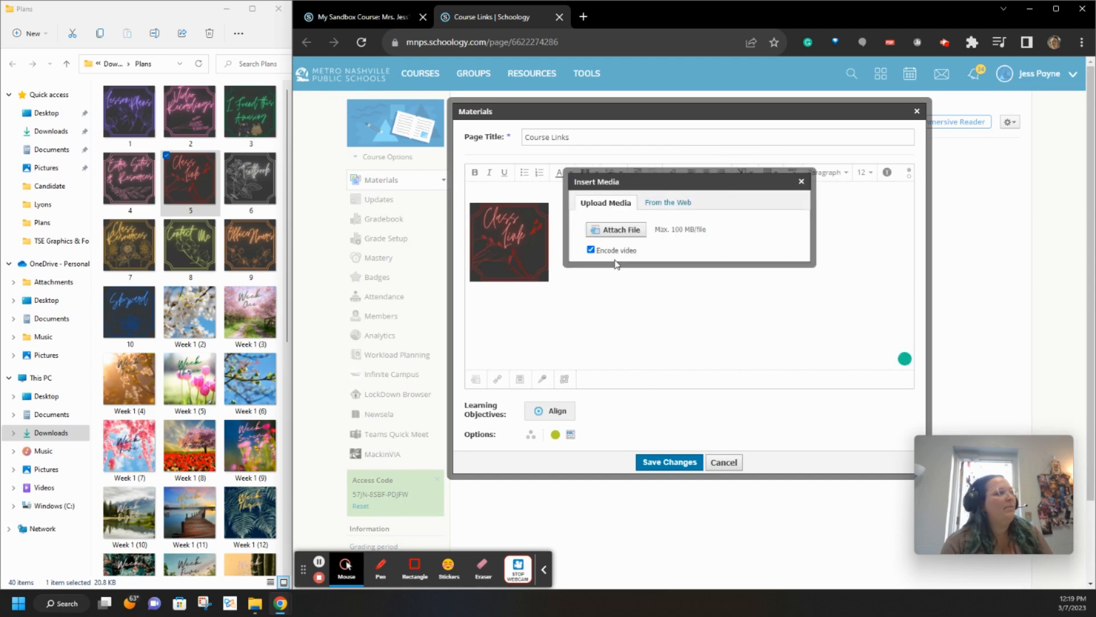
{"action": "left_click", "coordinate": [615, 230]}
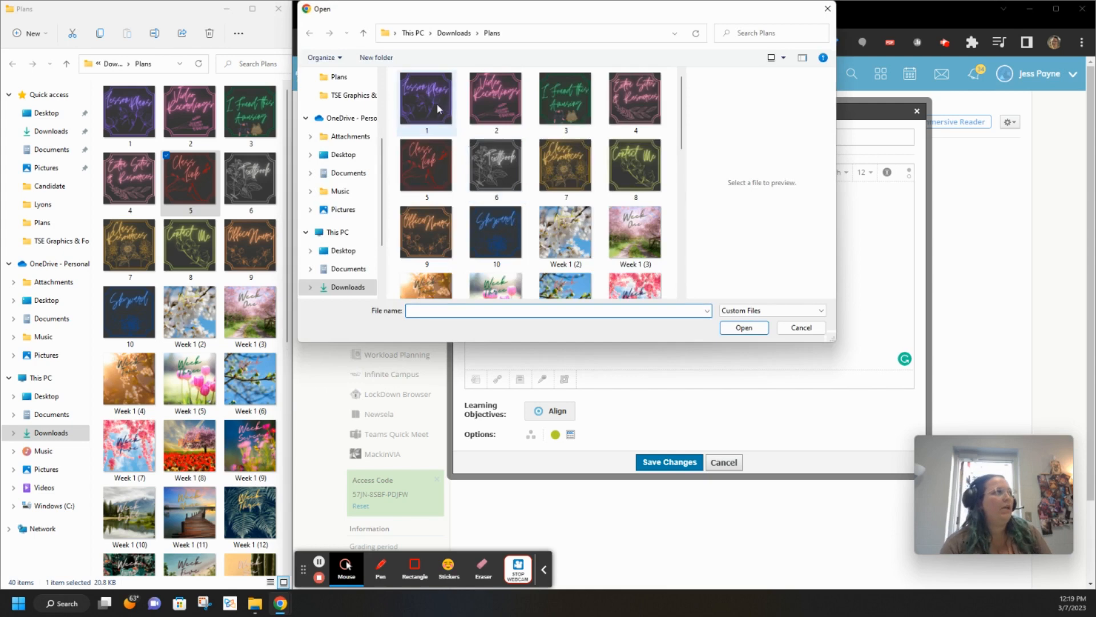
{"action": "left_click", "coordinate": [436, 104]}
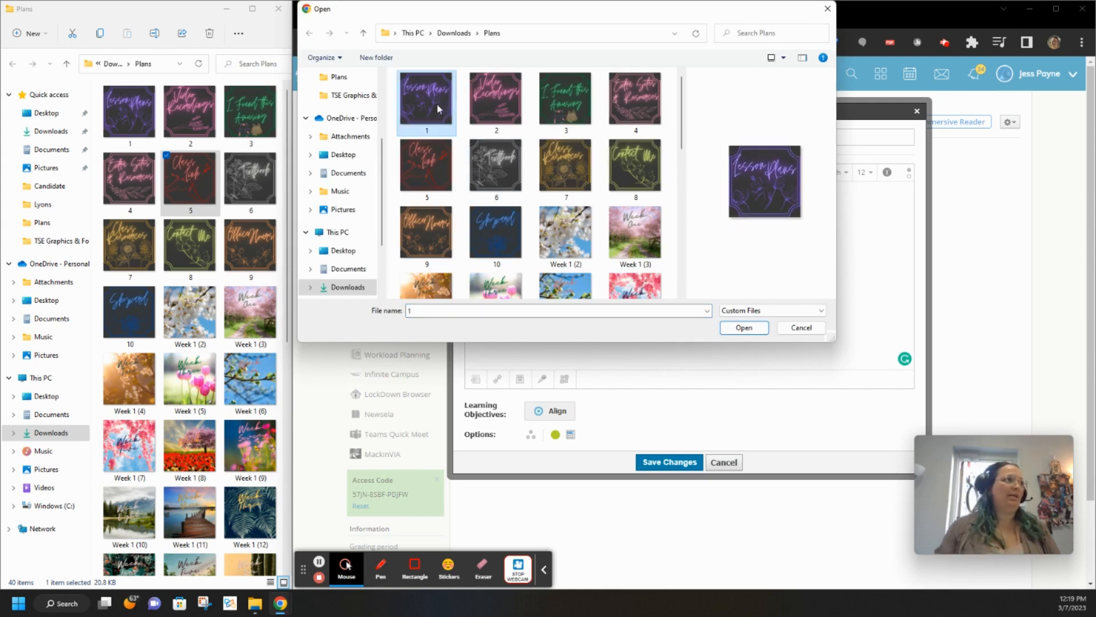
{"action": "left_click", "coordinate": [638, 108]}
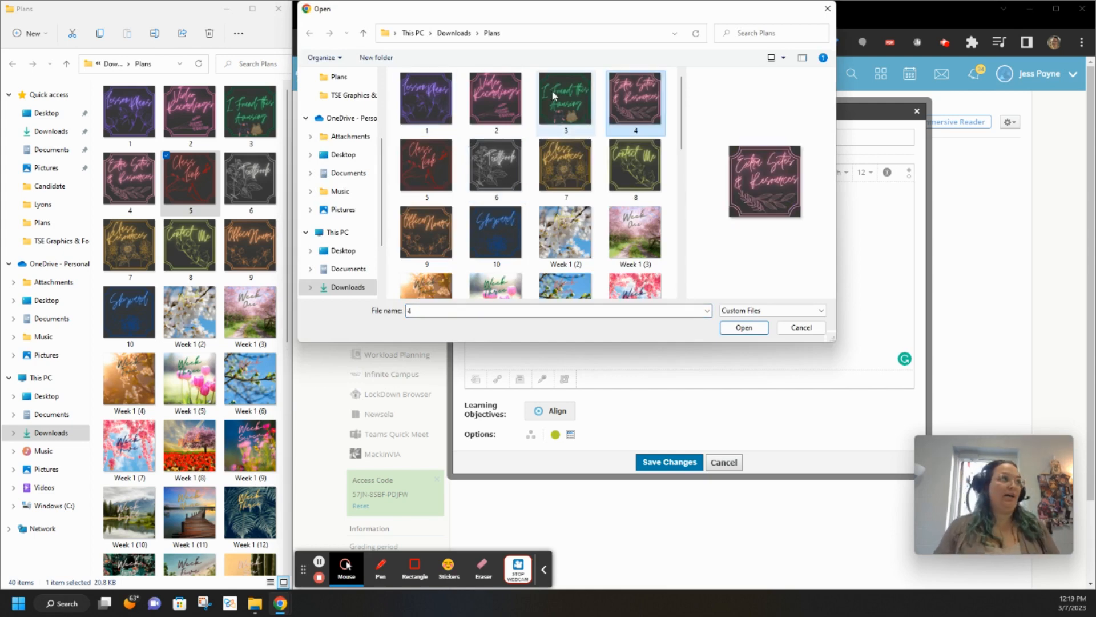
{"action": "left_click", "coordinate": [436, 97]}
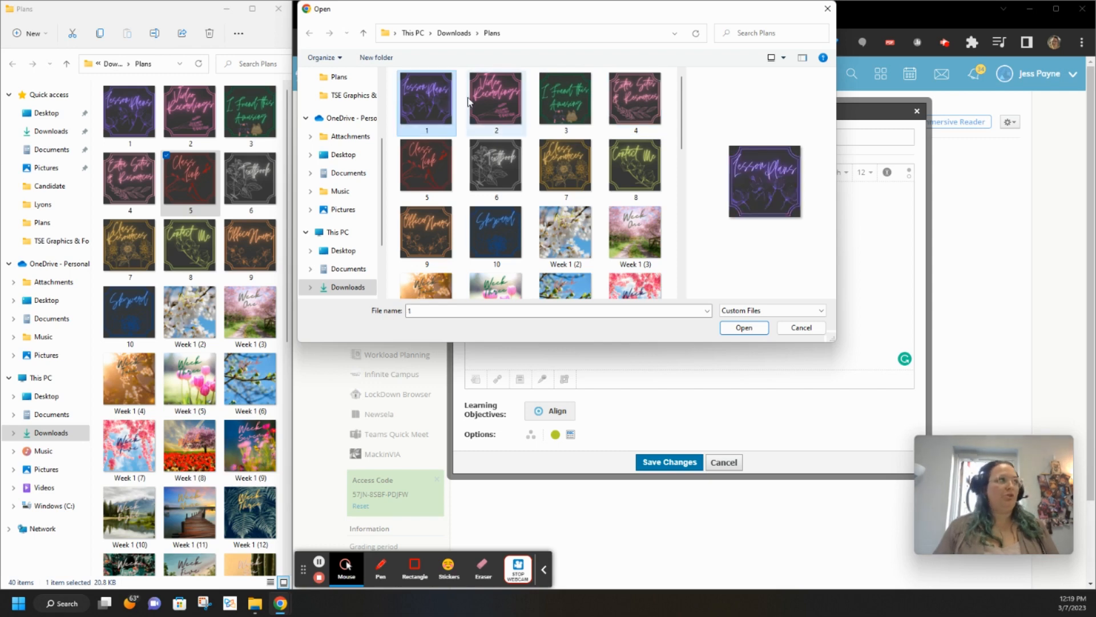
{"action": "left_click", "coordinate": [740, 329]}
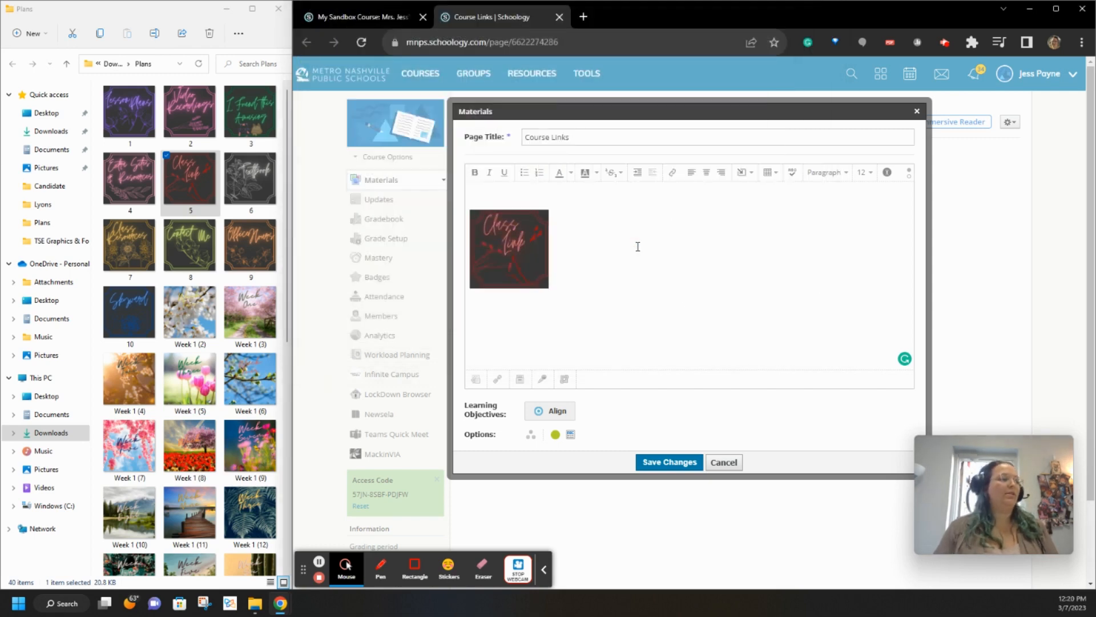
Move the Lesson Plans image beside the Class Link image and enlarge it to match that image's size
{"action": "left_click_drag", "start_coordinate": [487, 246], "coordinate": [543, 264]}
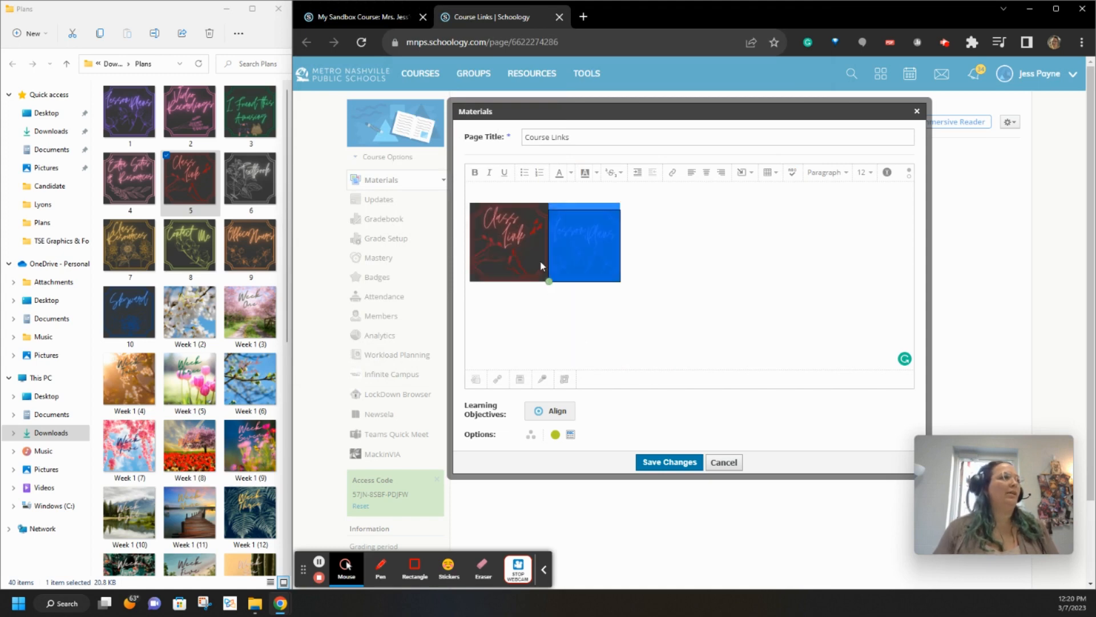
{"action": "left_click", "coordinate": [579, 259]}
{"action": "left_click", "coordinate": [645, 266]}
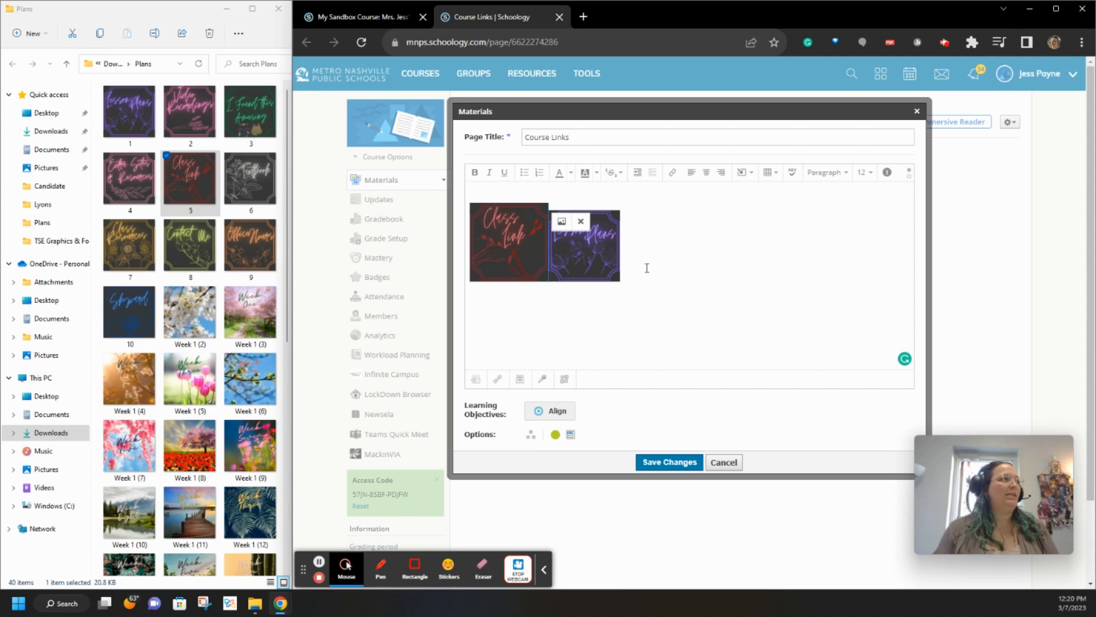
{"action": "left_click", "coordinate": [620, 219]}
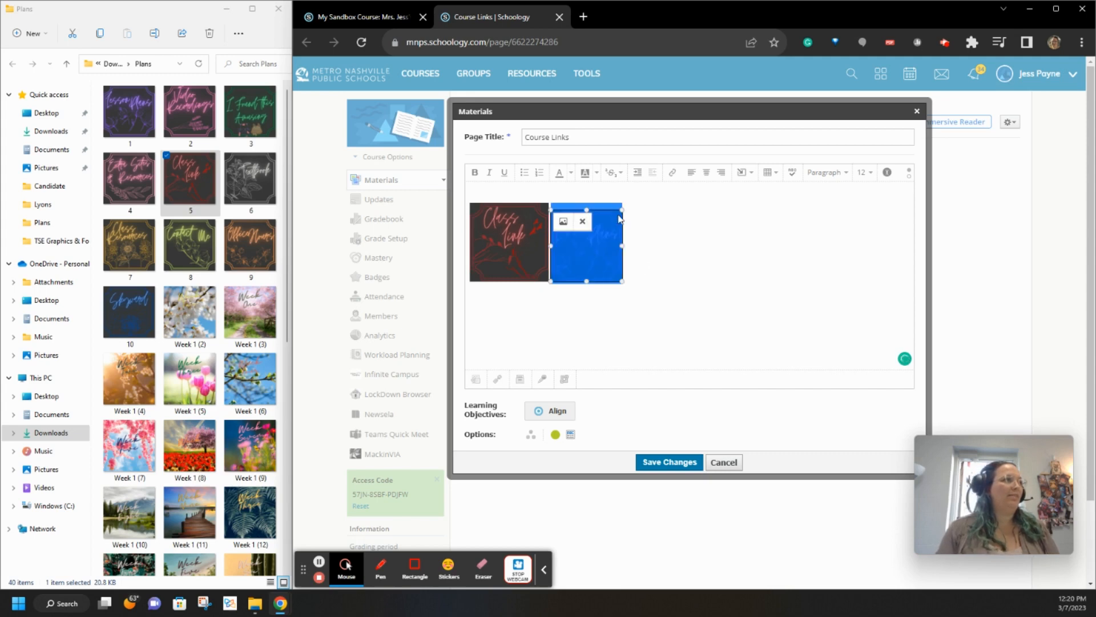
{"action": "left_click_drag", "start_coordinate": [622, 209], "coordinate": [629, 202]}
{"action": "left_click", "coordinate": [673, 274]}
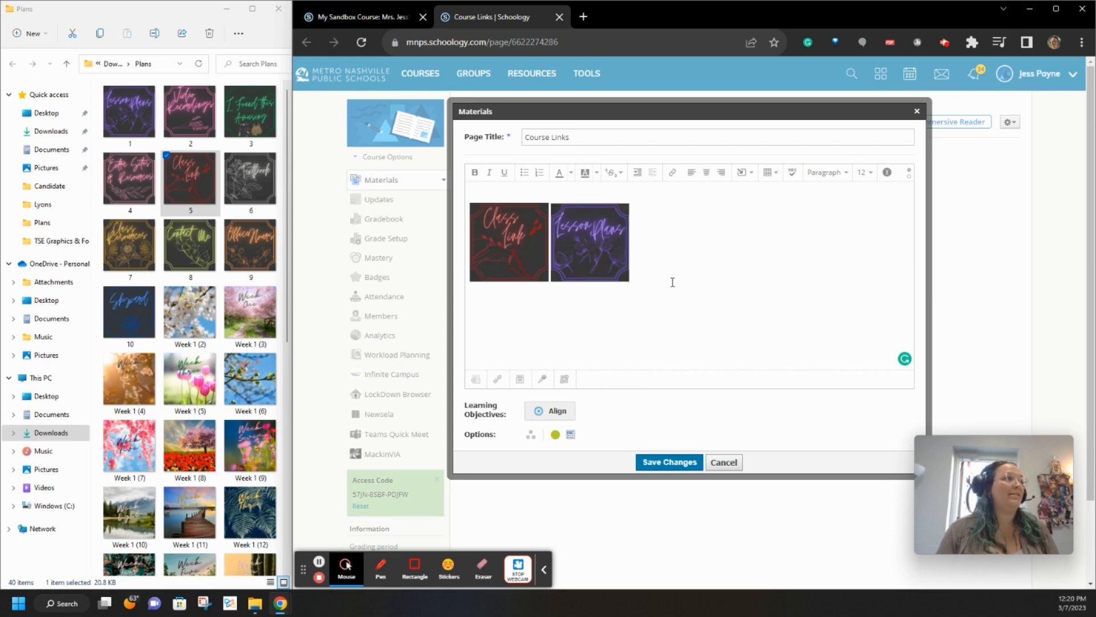
Upload the Video Recordings image, file 2 from the Plans folder, to the Course Links page
{"action": "left_click", "coordinate": [752, 174]}
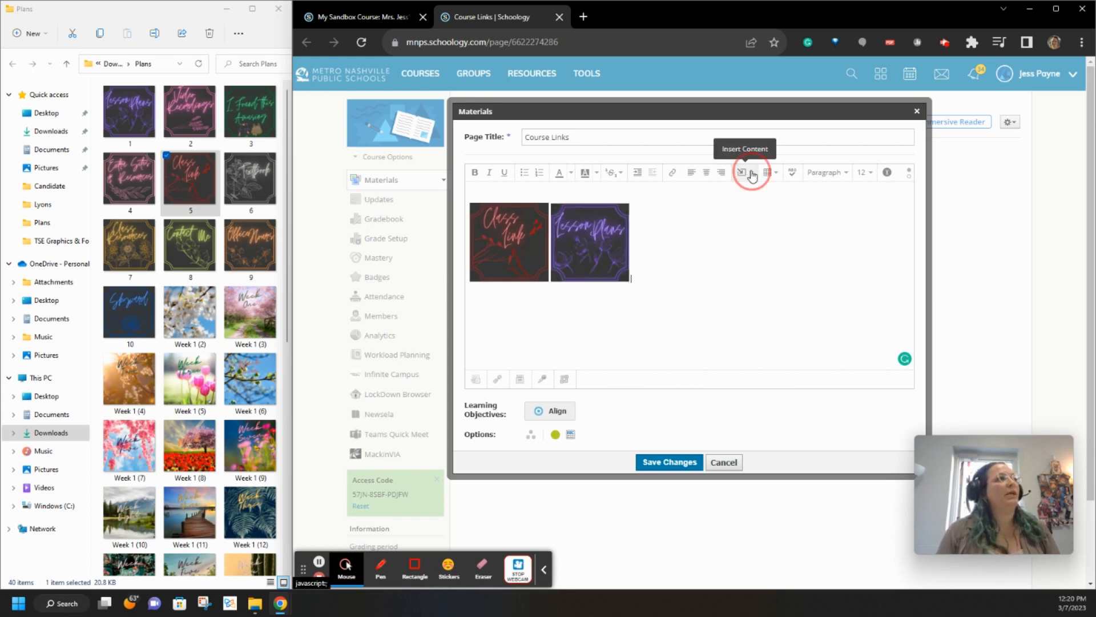
{"action": "left_click", "coordinate": [762, 196]}
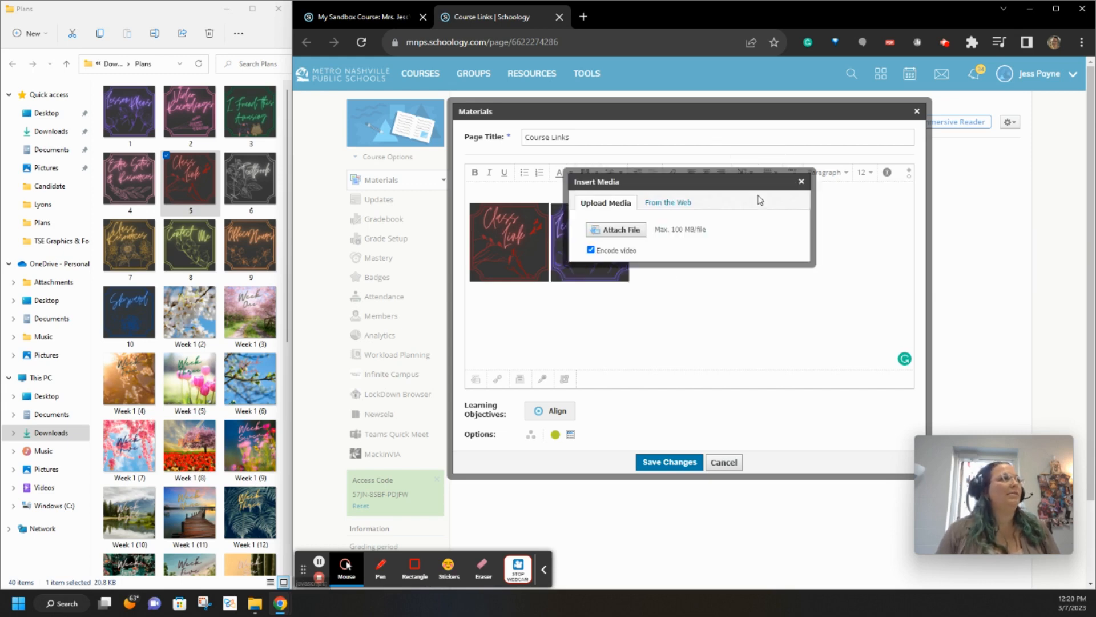
{"action": "left_click", "coordinate": [621, 230]}
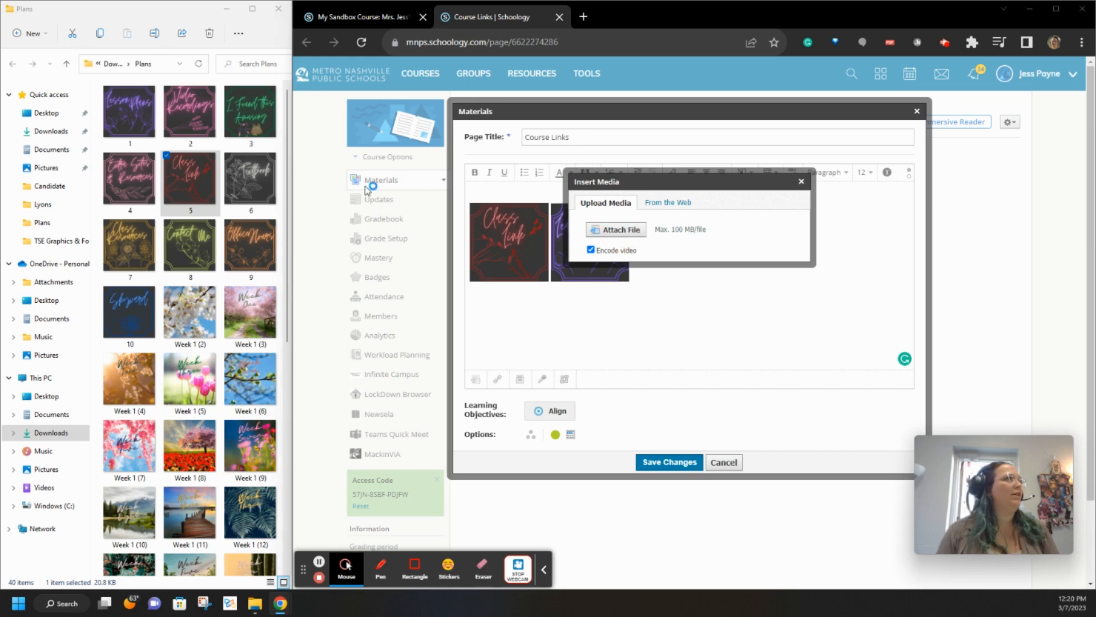
{"action": "left_click", "coordinate": [495, 100]}
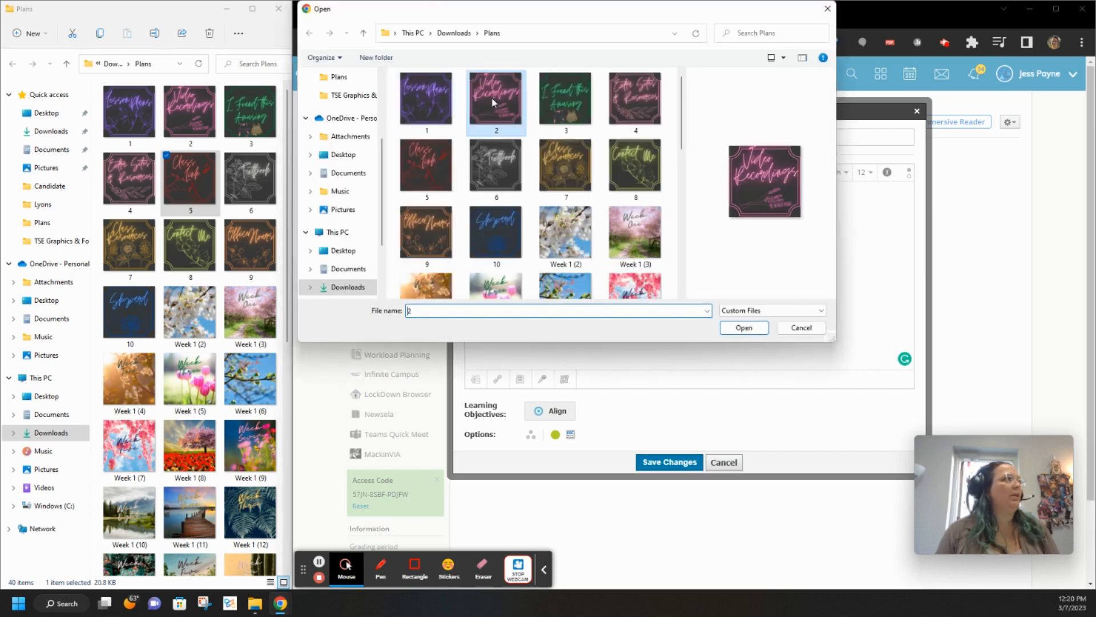
{"action": "left_click", "coordinate": [743, 328]}
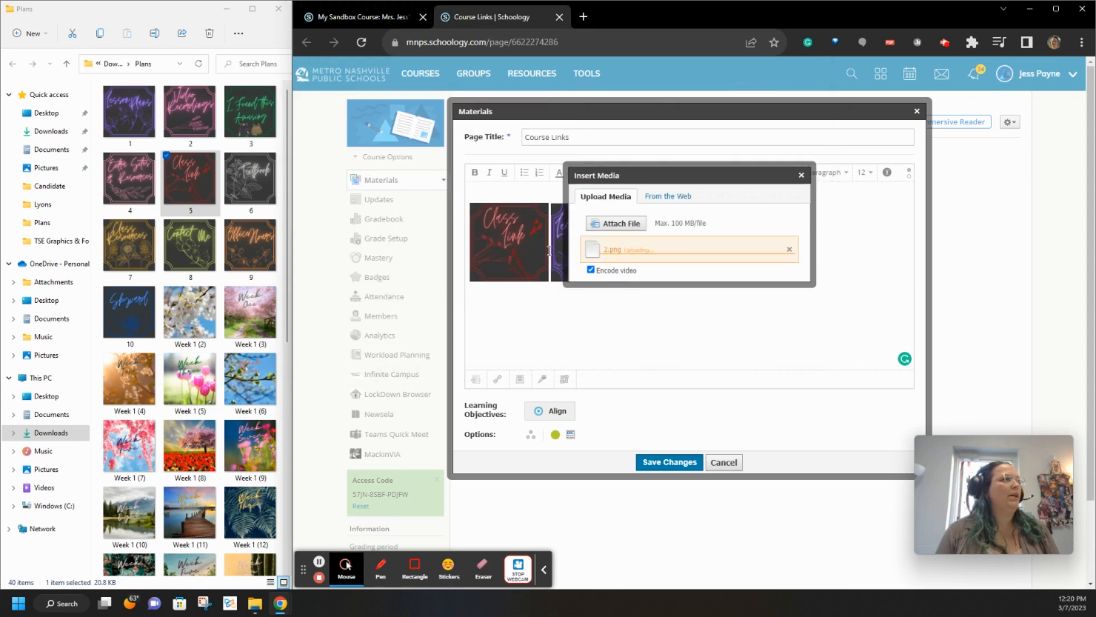
Place the Video Recordings image after the Lesson Plans image and enlarge it to match the row
{"action": "left_click_drag", "start_coordinate": [503, 318], "coordinate": [666, 255]}
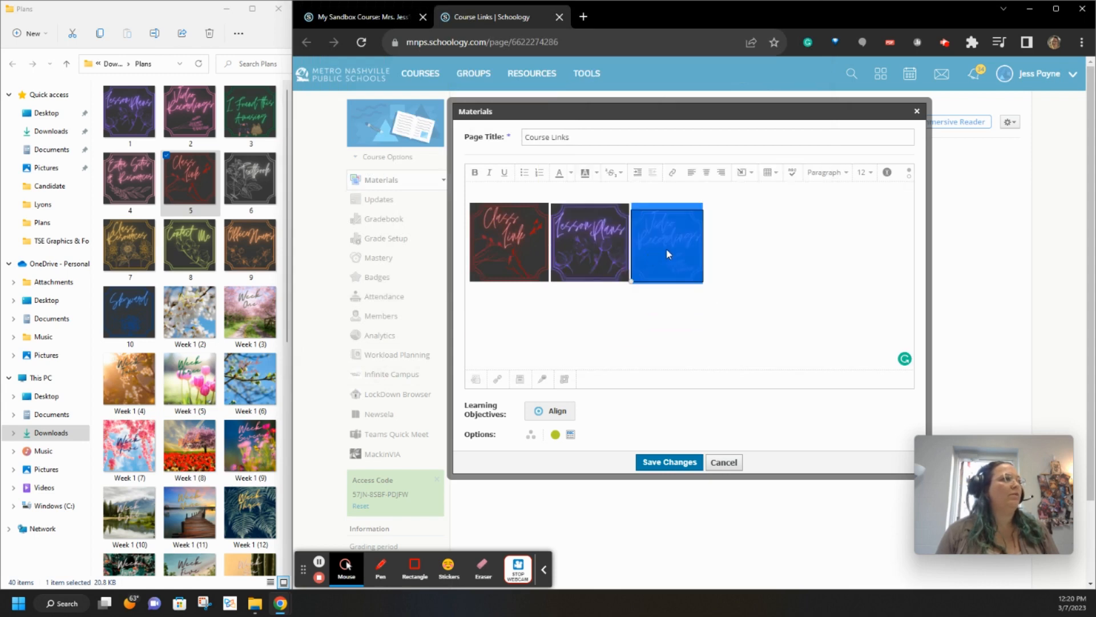
{"action": "left_click", "coordinate": [669, 254]}
{"action": "left_click_drag", "start_coordinate": [703, 205], "coordinate": [708, 203]}
{"action": "left_click", "coordinate": [733, 321]}
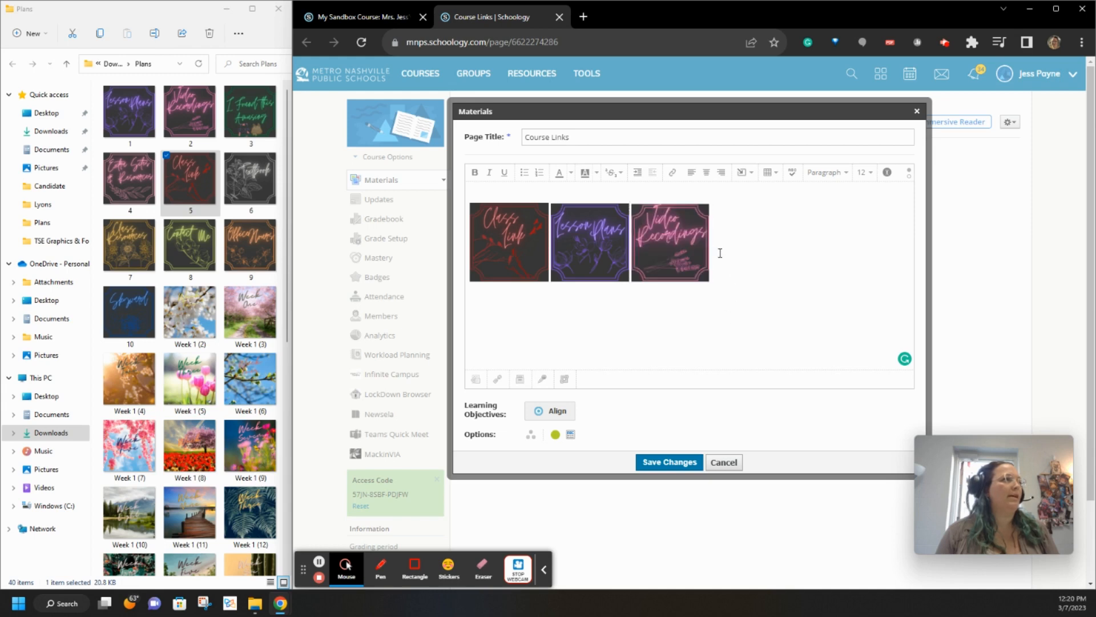
{"action": "left_click", "coordinate": [320, 565]}
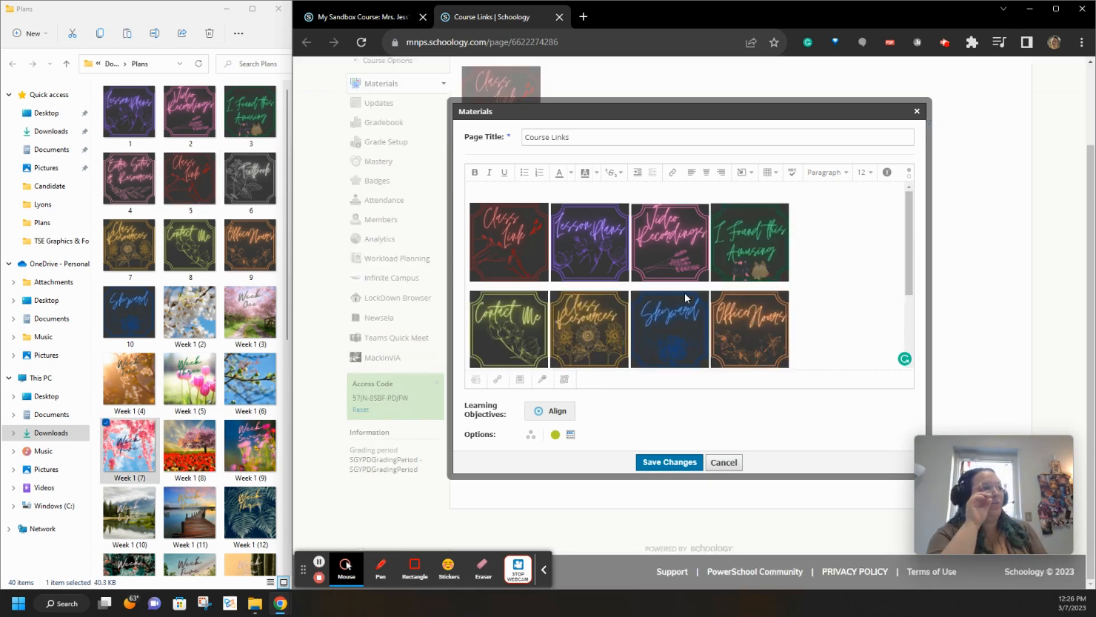
Split the course materials tab into its own window beside the Course Links editor, with the folder list and image buttons both in view
{"action": "scroll", "coordinate": [686, 298], "scroll_direction": "down", "scroll_amount": 2}
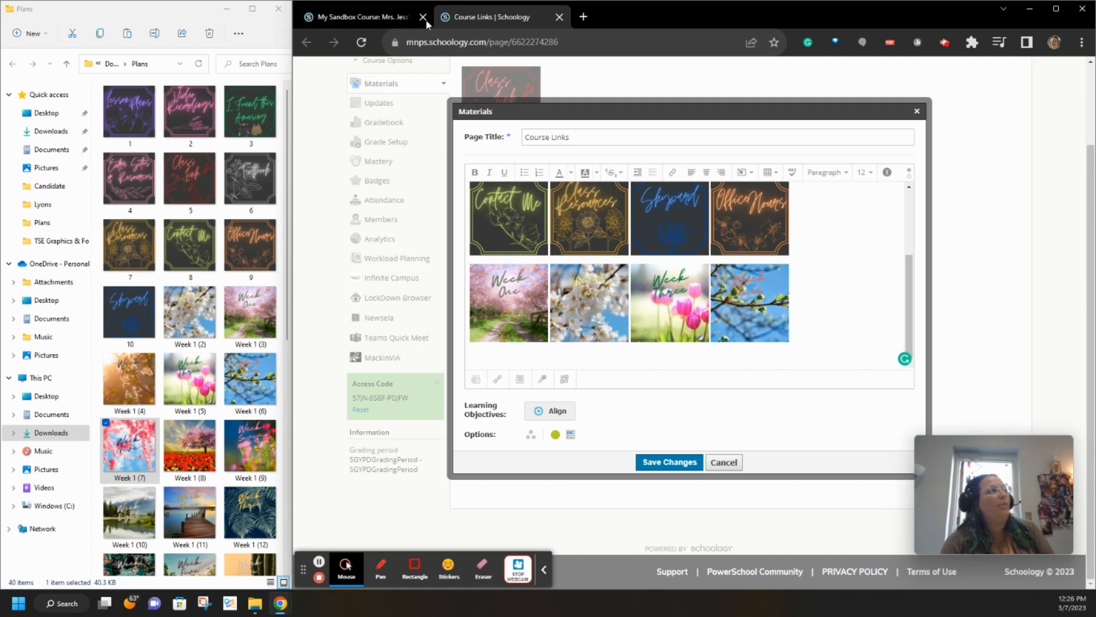
{"action": "left_click_drag", "start_coordinate": [368, 19], "coordinate": [2, 171]}
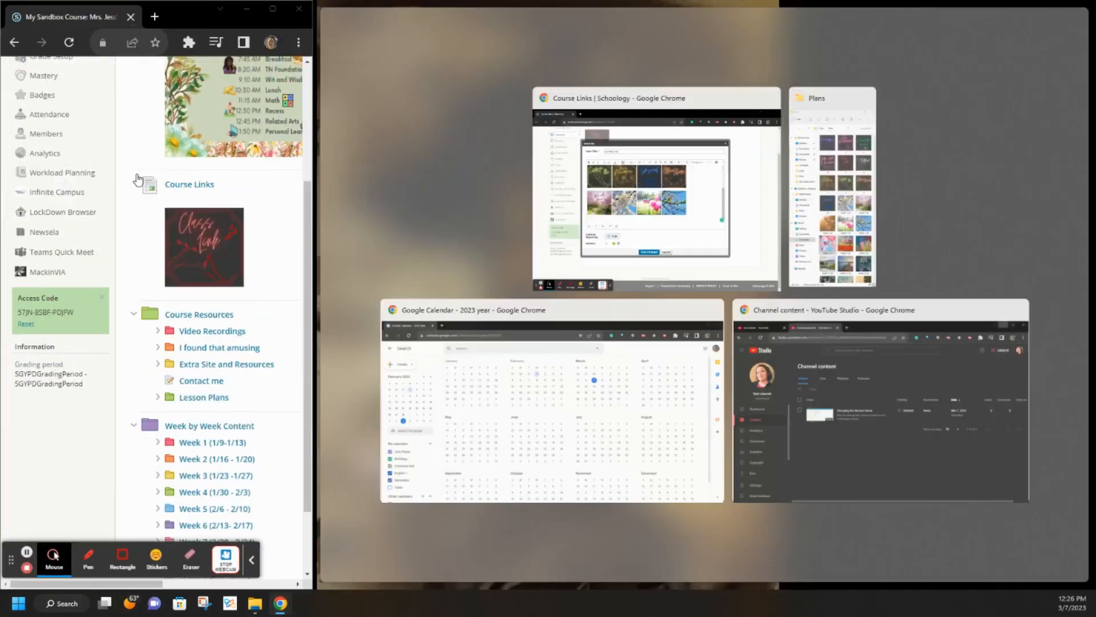
{"action": "left_click", "coordinate": [611, 234]}
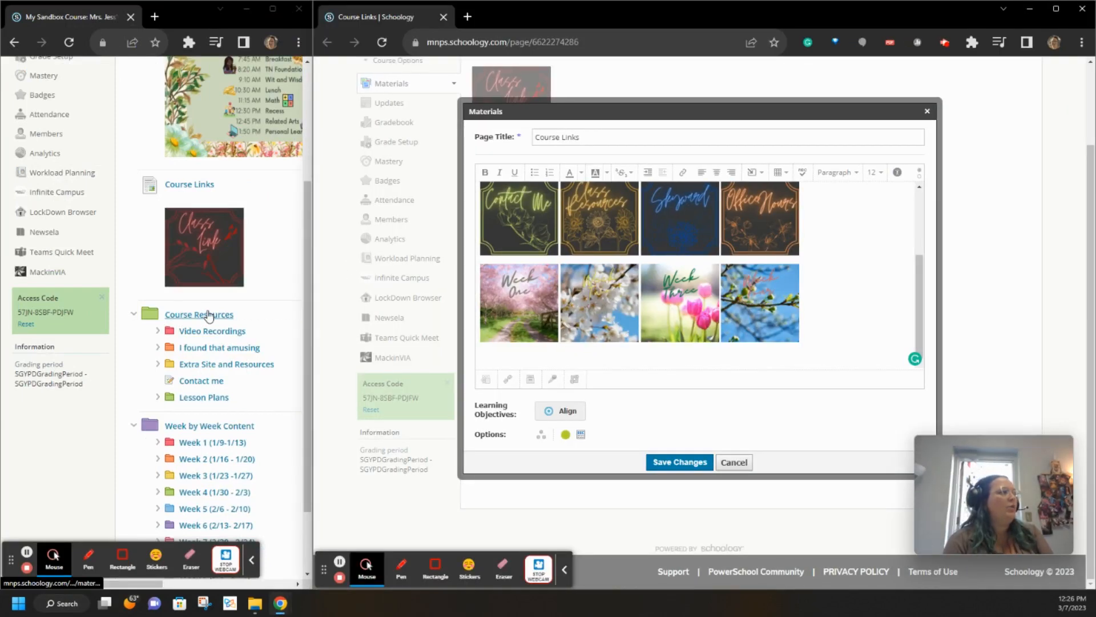
{"action": "scroll", "coordinate": [177, 346], "scroll_direction": "down", "scroll_amount": 1}
{"action": "scroll", "coordinate": [177, 348], "scroll_direction": "down", "scroll_amount": 1}
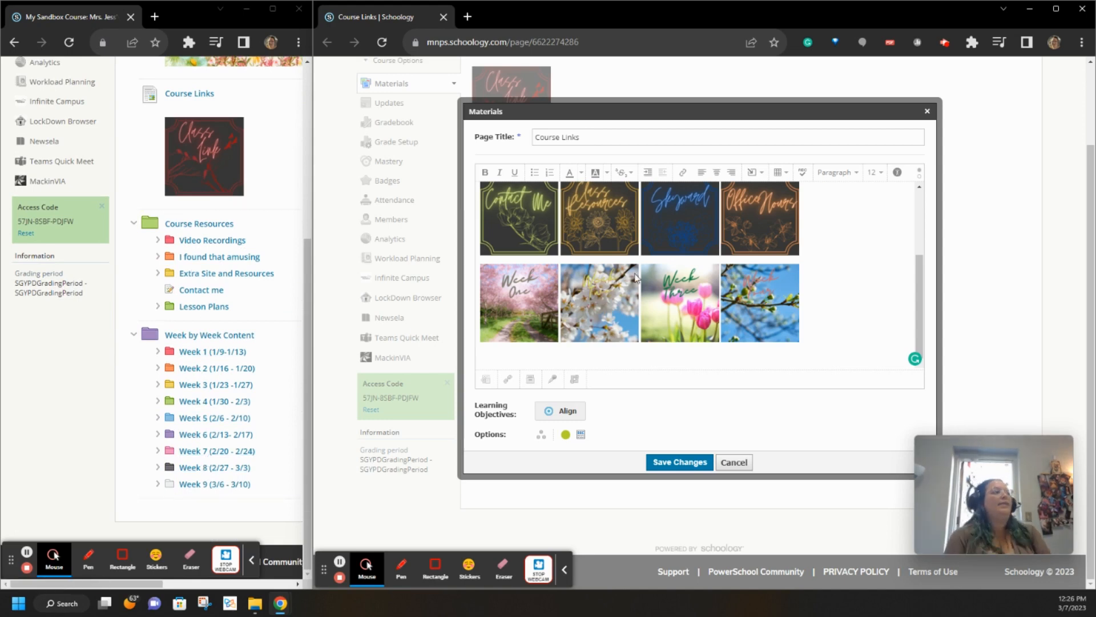
{"action": "scroll", "coordinate": [638, 284], "scroll_direction": "up", "scroll_amount": 2}
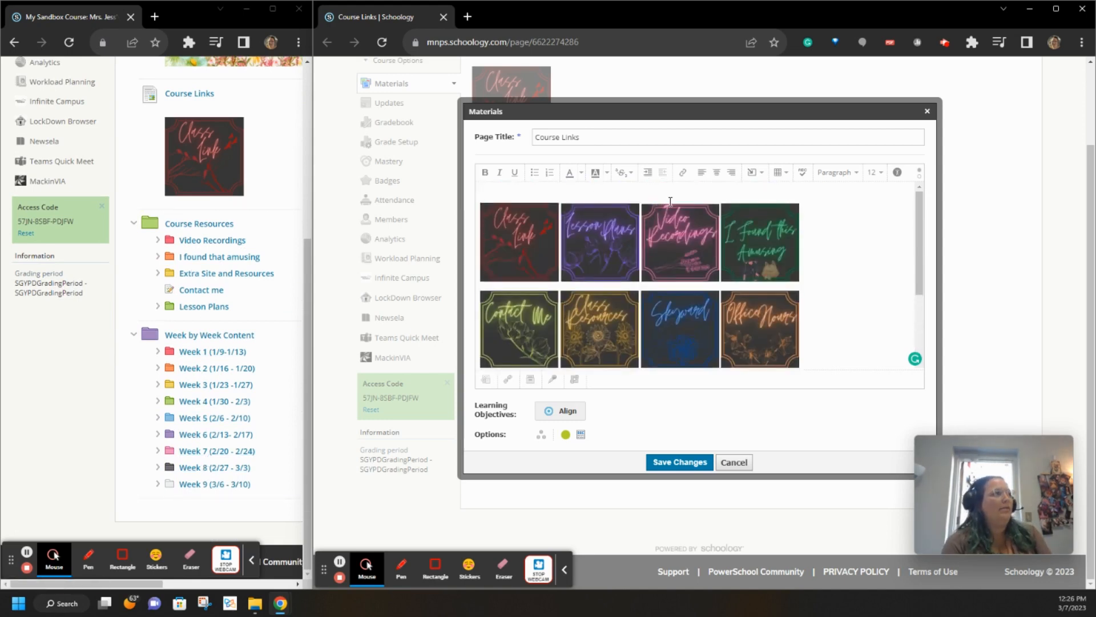
Copy the Video Recordings folder's link address and apply it as the link of the Video Recordings image on the Course Links page
{"action": "right_click", "coordinate": [195, 245]}
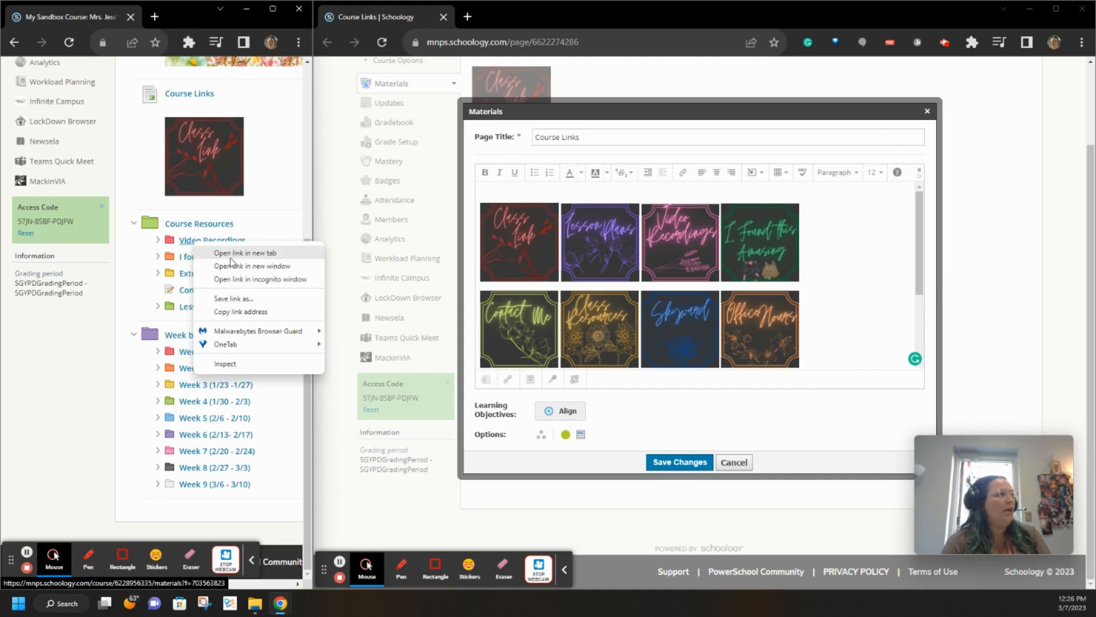
{"action": "left_click", "coordinate": [231, 311]}
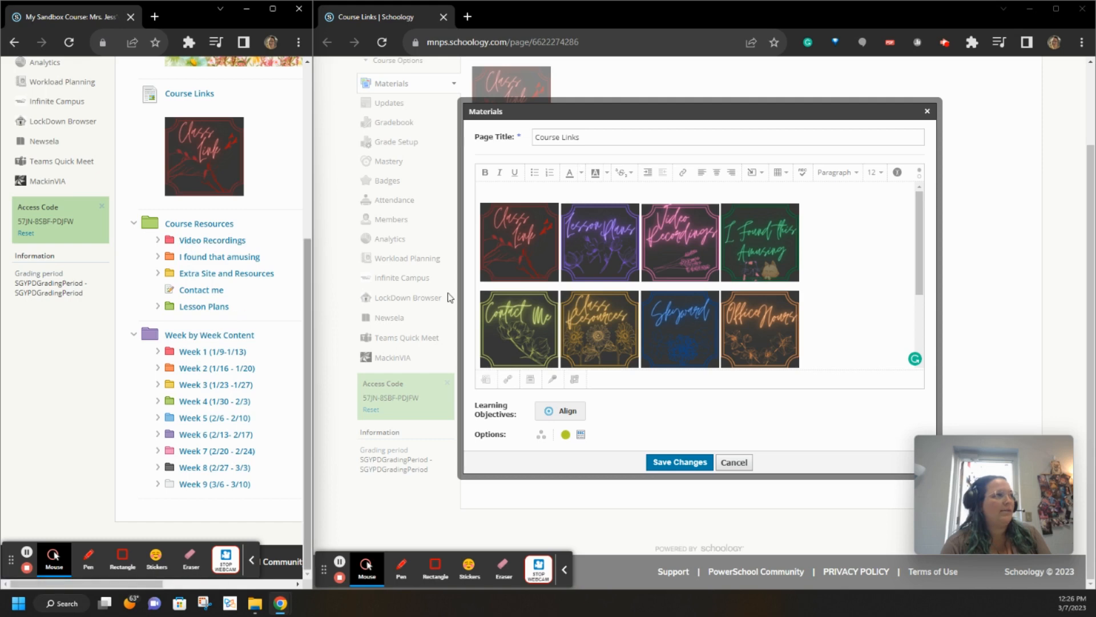
{"action": "left_click", "coordinate": [663, 252]}
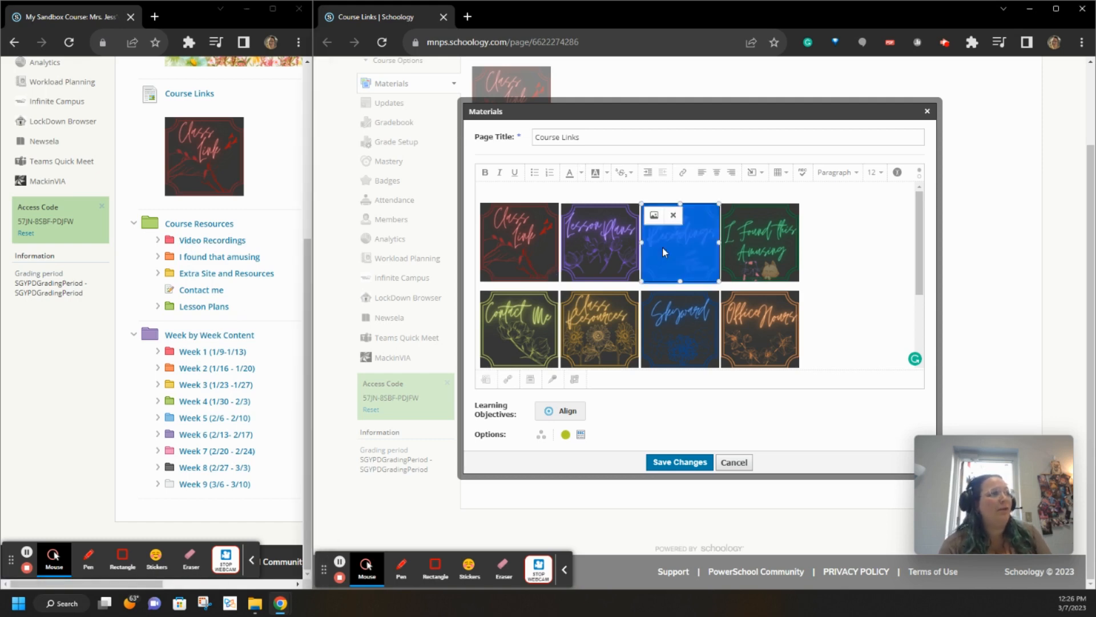
{"action": "left_click", "coordinate": [681, 173]}
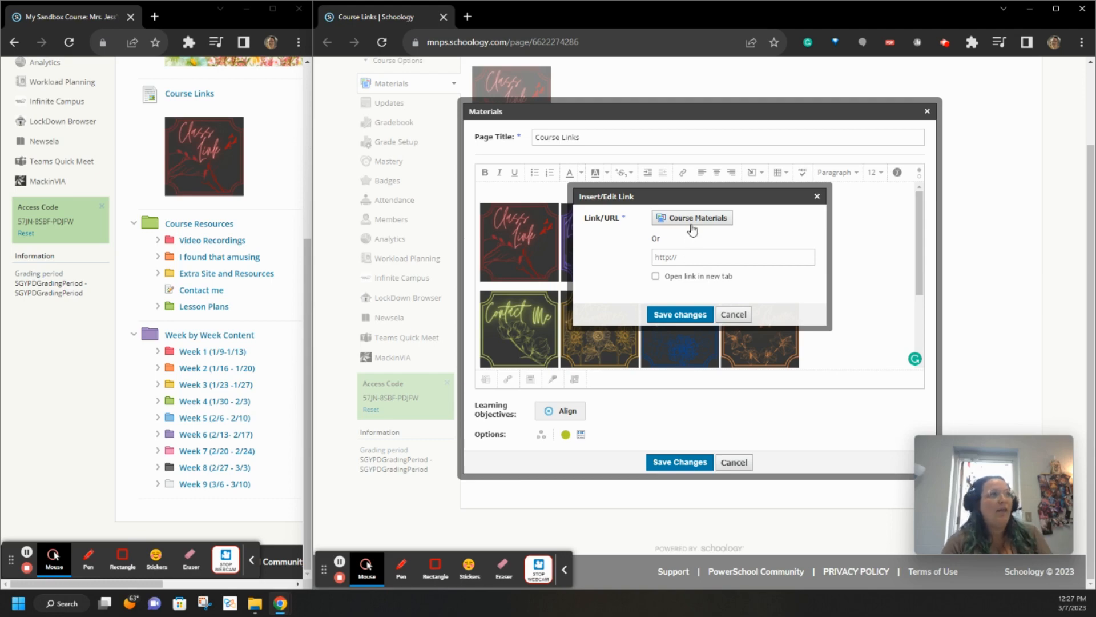
{"action": "left_click", "coordinate": [1057, 10]}
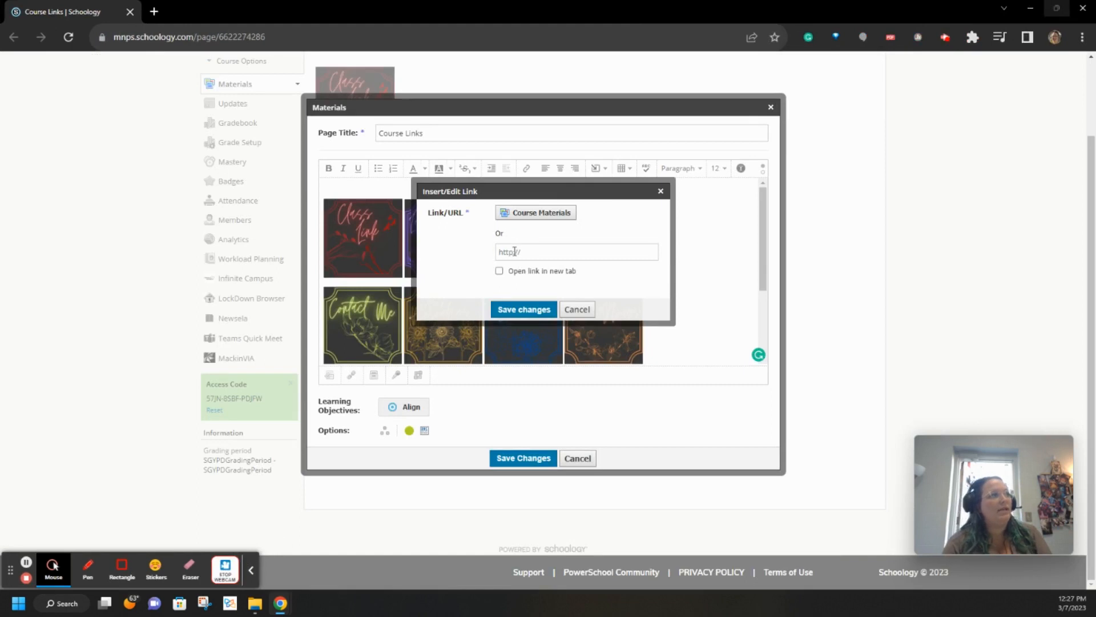
{"action": "left_click", "coordinate": [515, 251]}
{"action": "key", "text": "ctrl+v"}
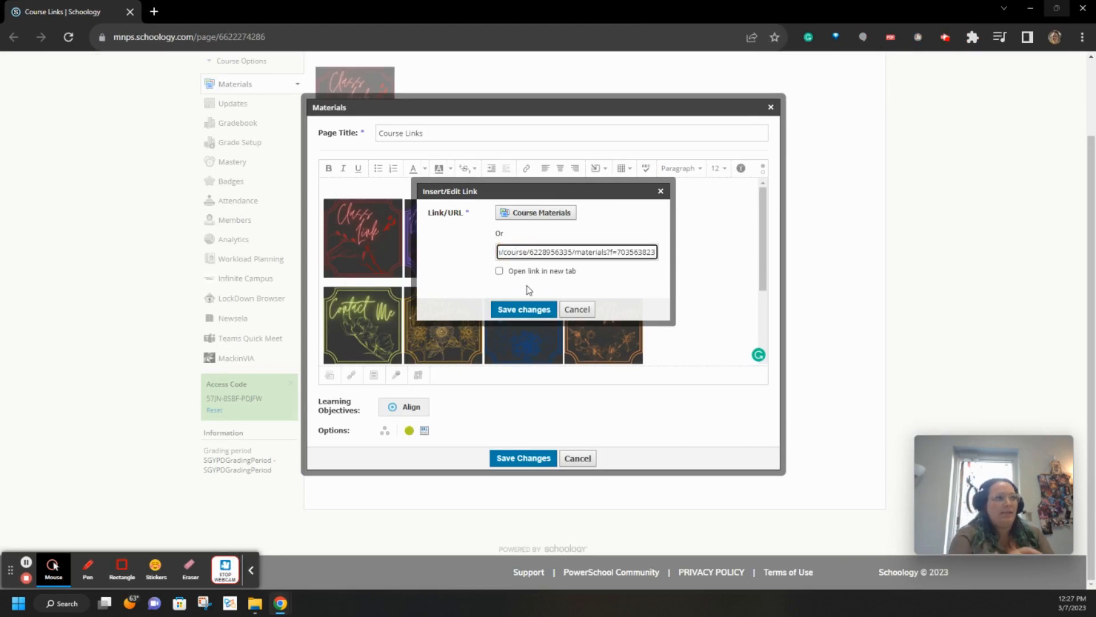
{"action": "left_click", "coordinate": [525, 309]}
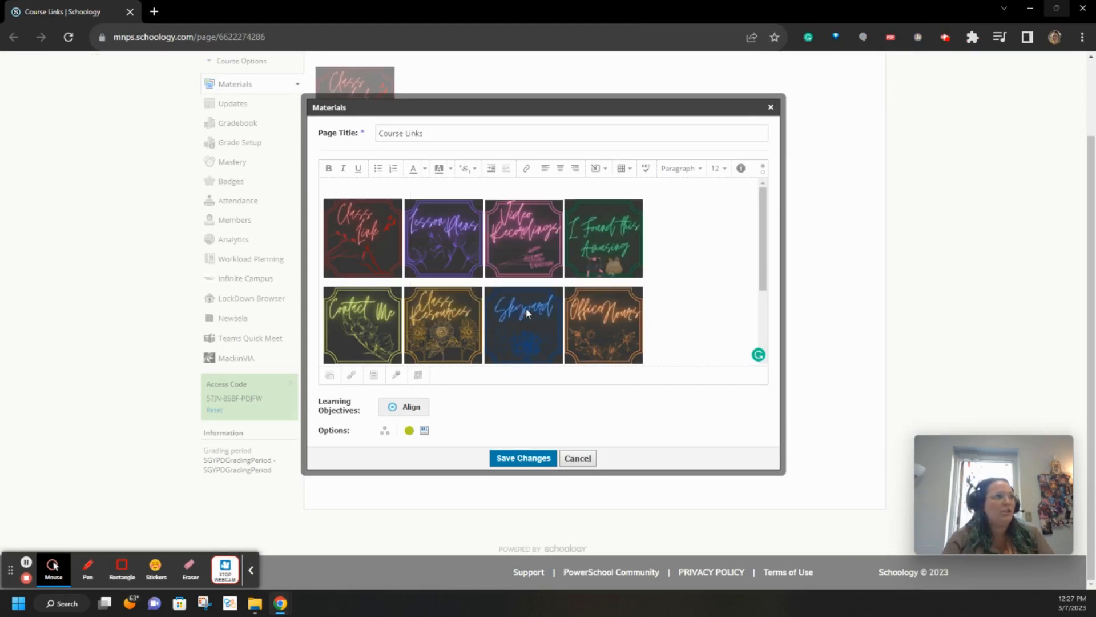
Link the I Found this Amusing image to the I found that amusing folder inside Course Resources
{"action": "left_click", "coordinate": [605, 248]}
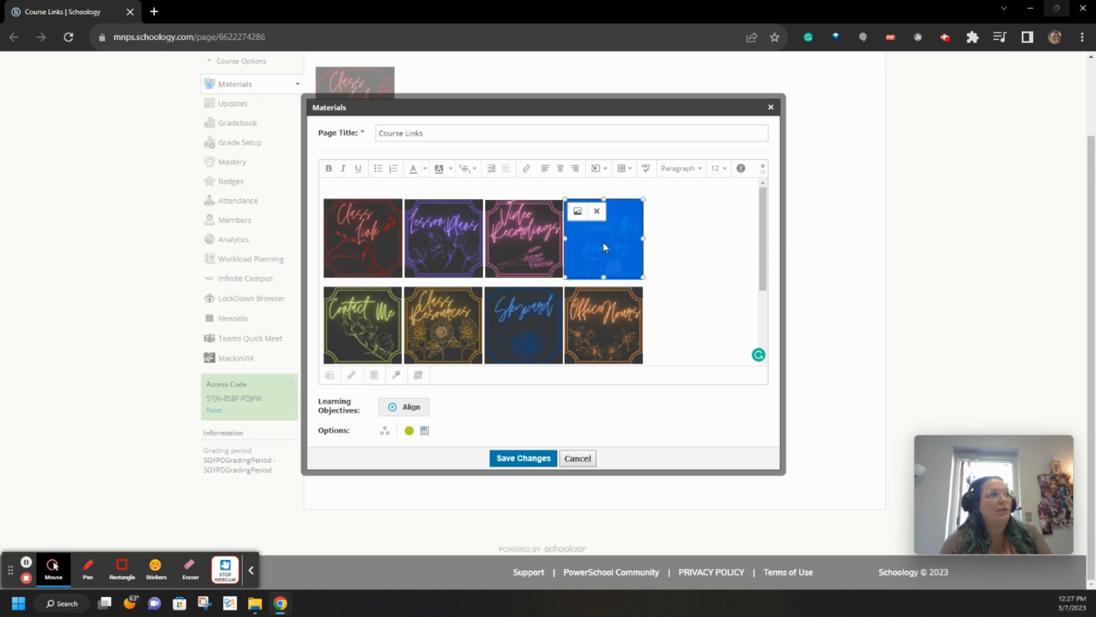
{"action": "left_click", "coordinate": [526, 169]}
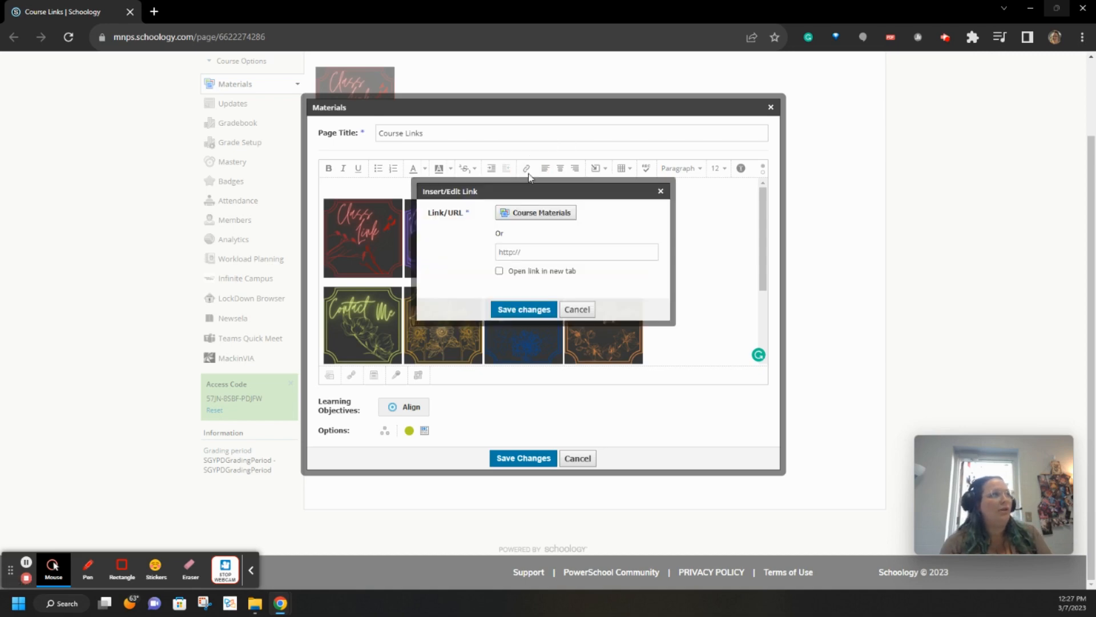
{"action": "left_click", "coordinate": [526, 216]}
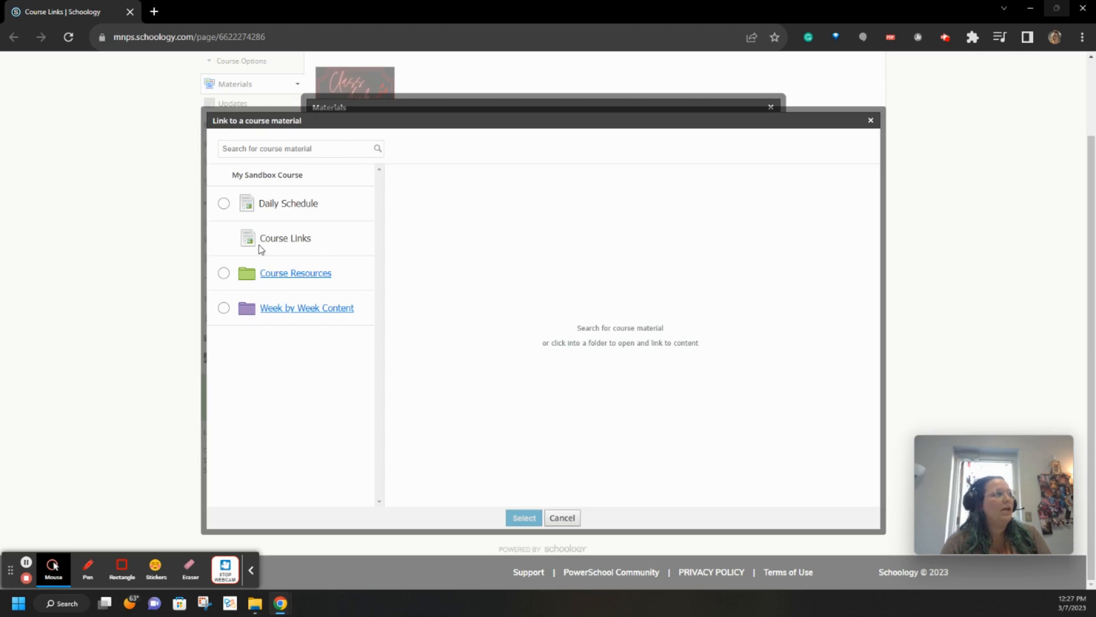
{"action": "left_click", "coordinate": [282, 274]}
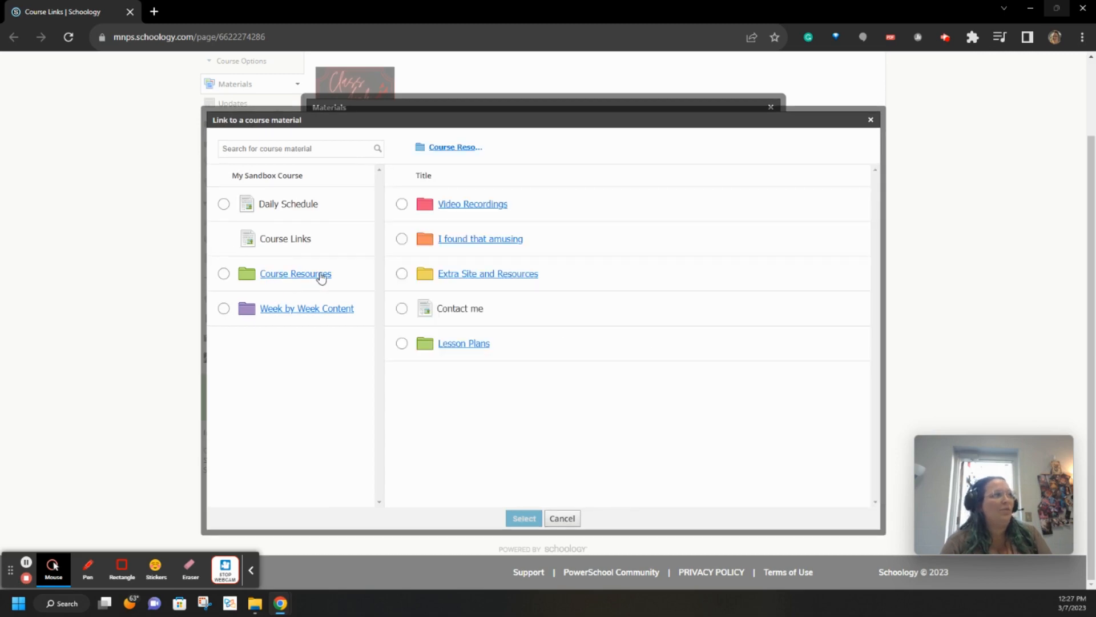
{"action": "left_click", "coordinate": [402, 239]}
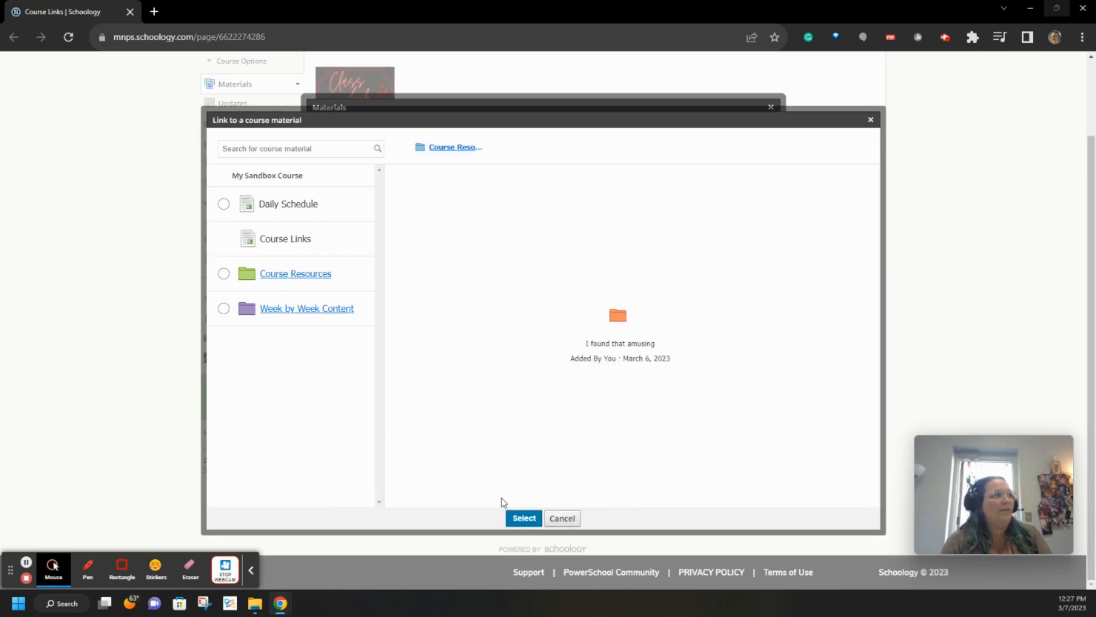
{"action": "left_click", "coordinate": [518, 517]}
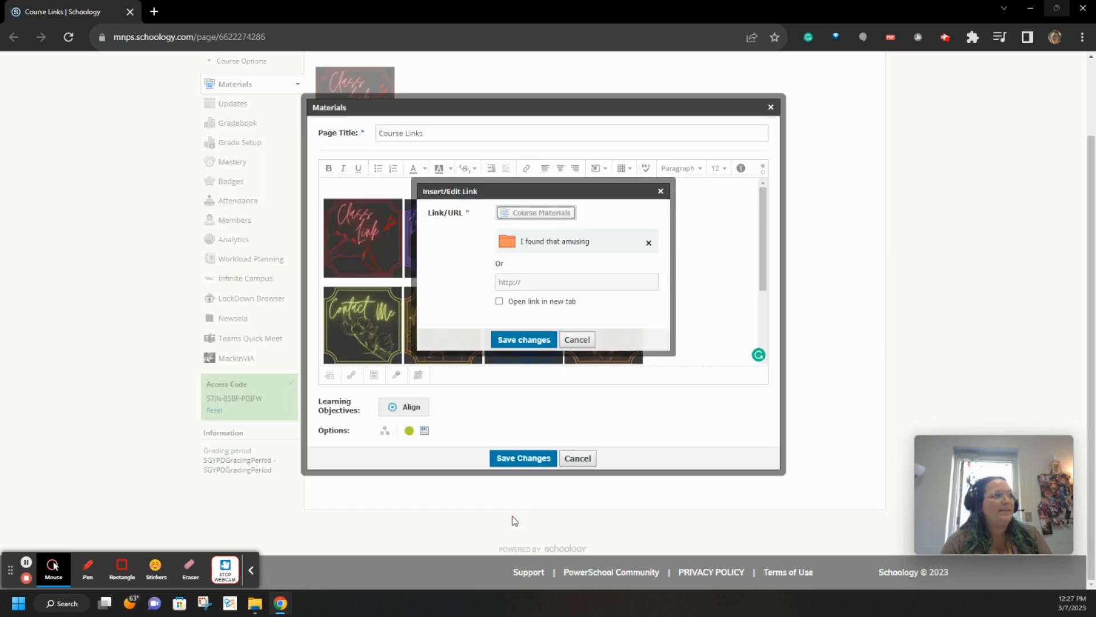
{"action": "left_click", "coordinate": [517, 341]}
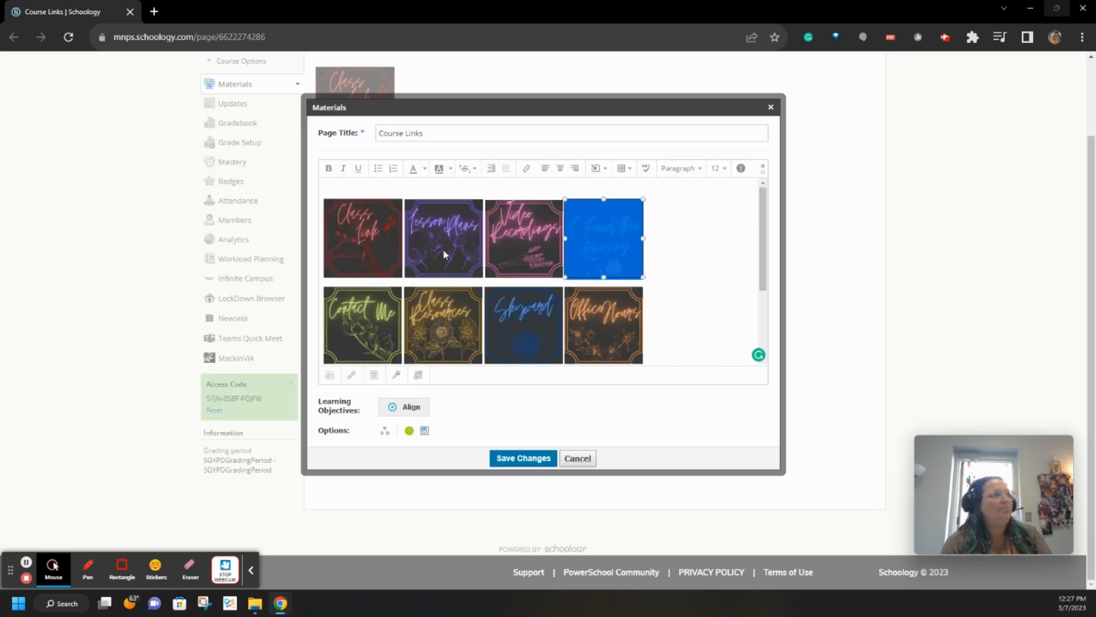
Link the Lesson Plans image to the Lesson Plans folder inside Course Resources
{"action": "left_click", "coordinate": [386, 244]}
{"action": "left_click", "coordinate": [424, 243]}
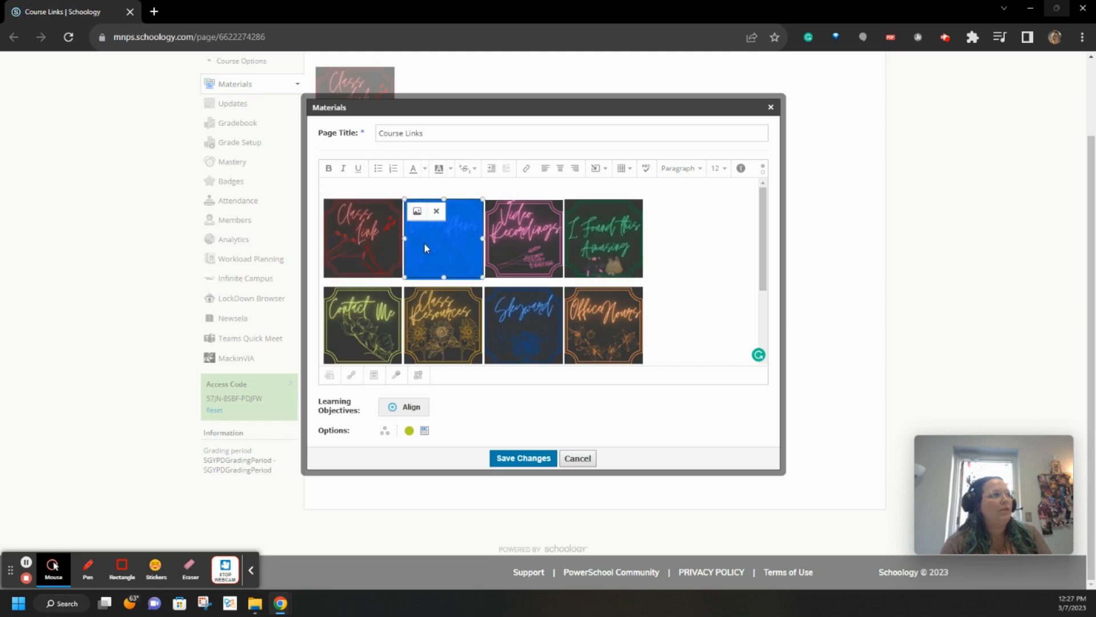
{"action": "left_click", "coordinate": [528, 170]}
{"action": "left_click", "coordinate": [536, 213]}
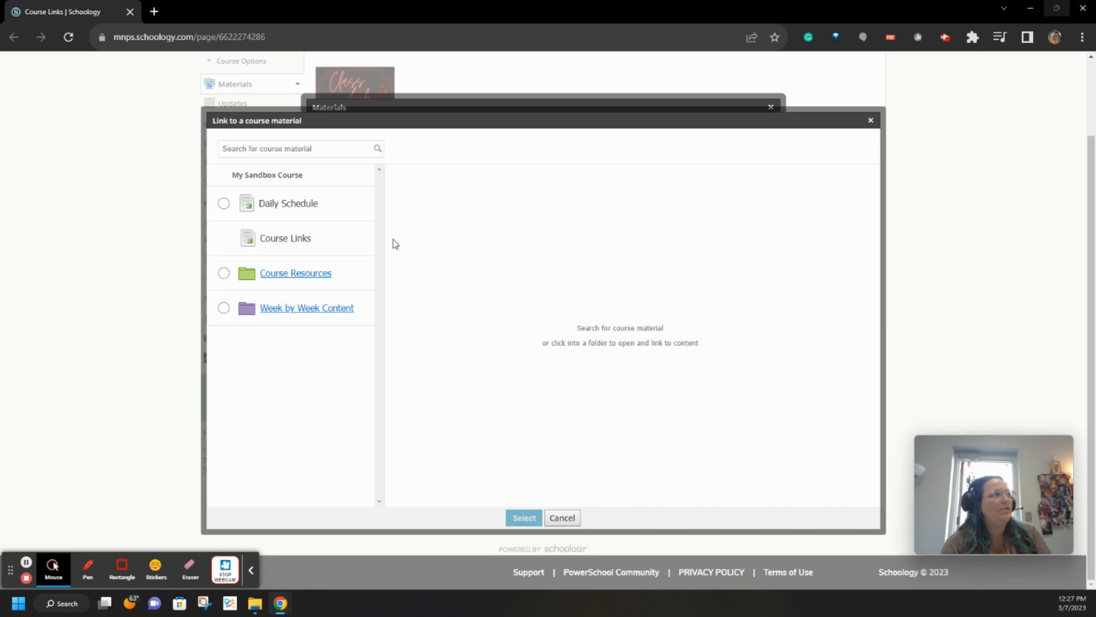
{"action": "left_click", "coordinate": [307, 275]}
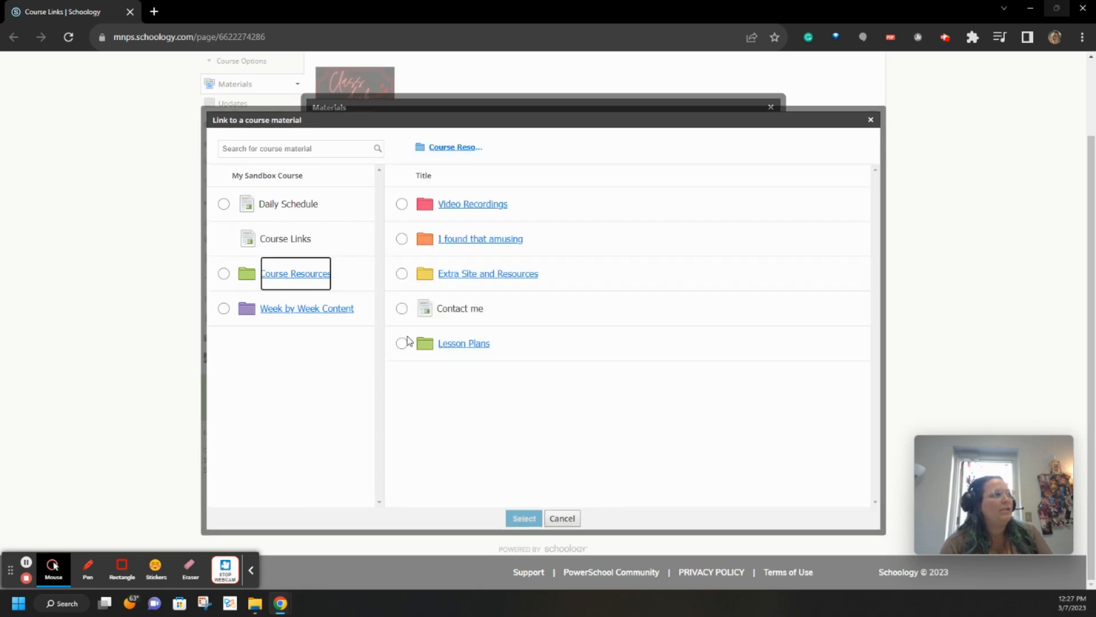
{"action": "left_click", "coordinate": [403, 344]}
{"action": "left_click", "coordinate": [520, 520]}
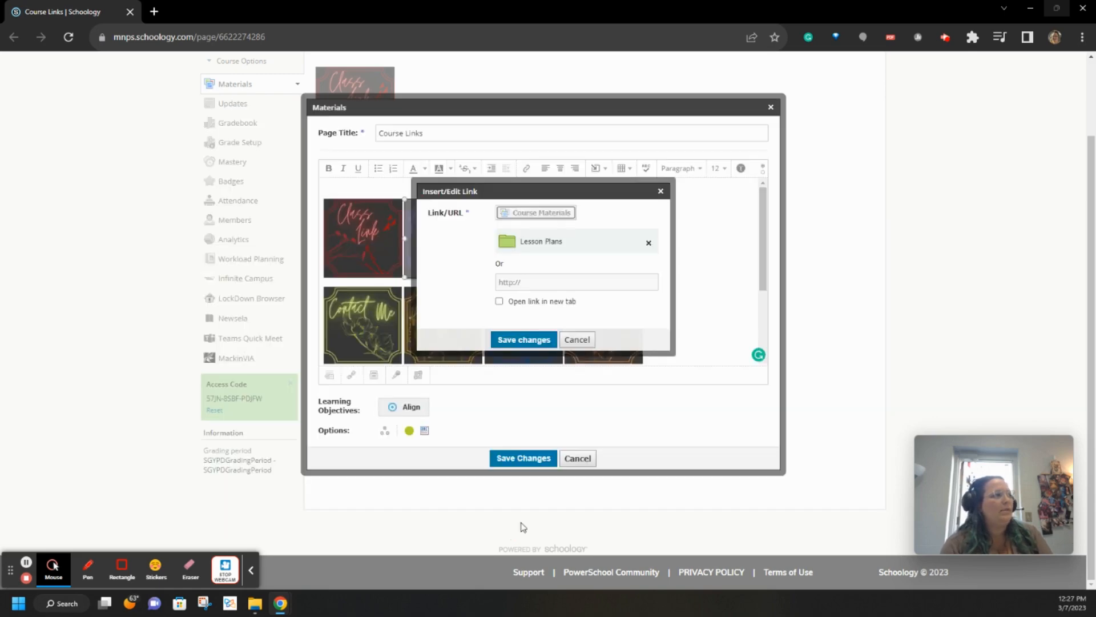
{"action": "left_click", "coordinate": [504, 339]}
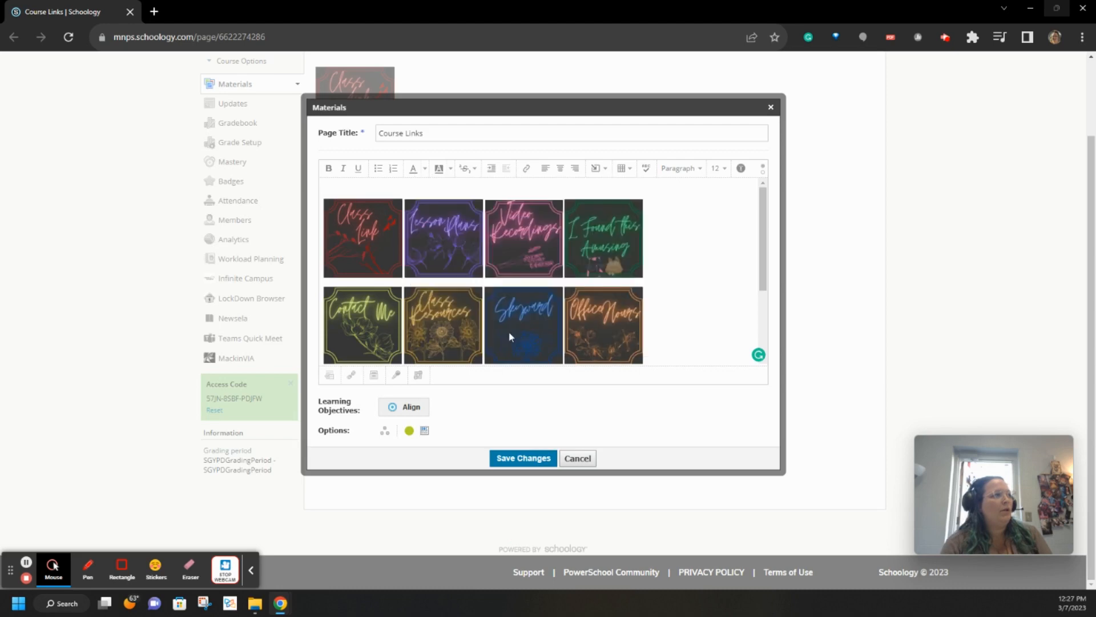
Link the Class Resources image to the whole Course Resources folder
{"action": "left_click", "coordinate": [368, 320]}
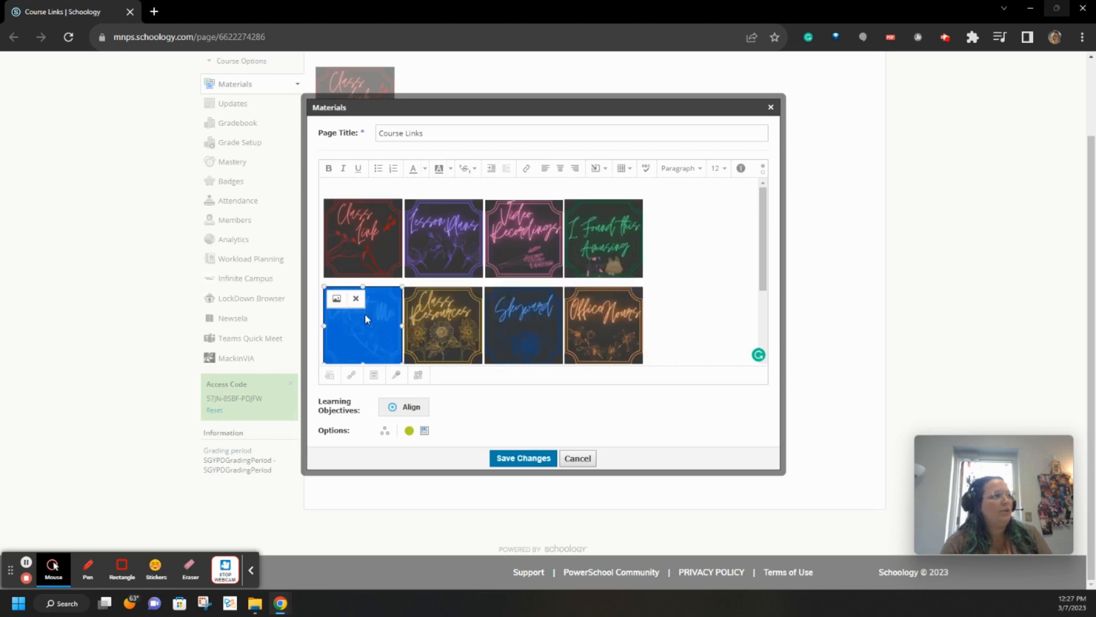
{"action": "left_click", "coordinate": [441, 334]}
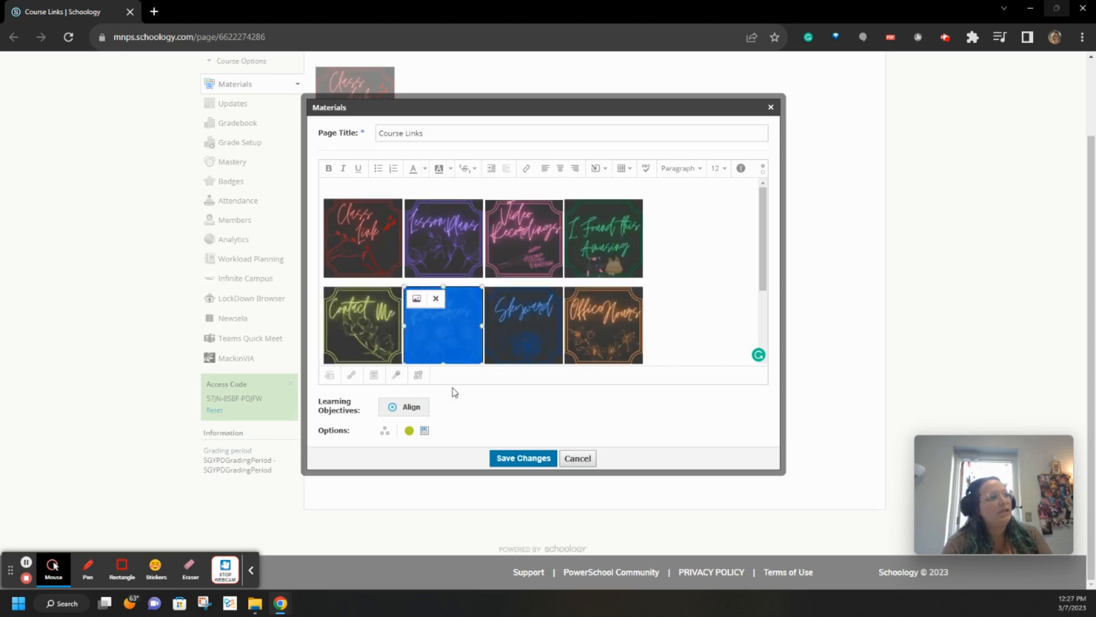
{"action": "left_click", "coordinate": [527, 168]}
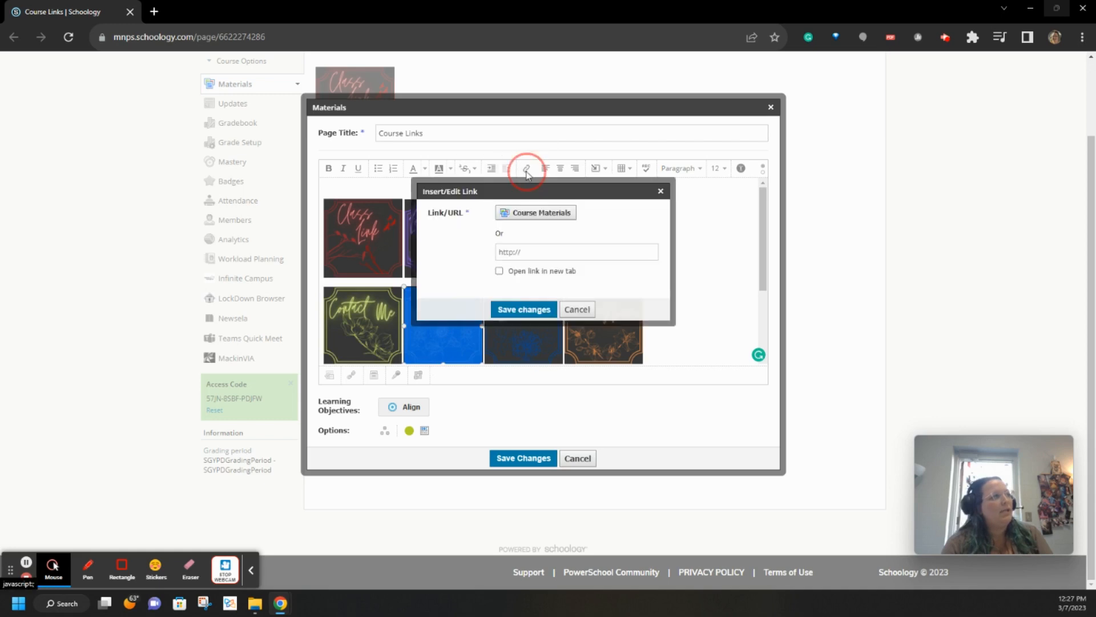
{"action": "left_click", "coordinate": [523, 212]}
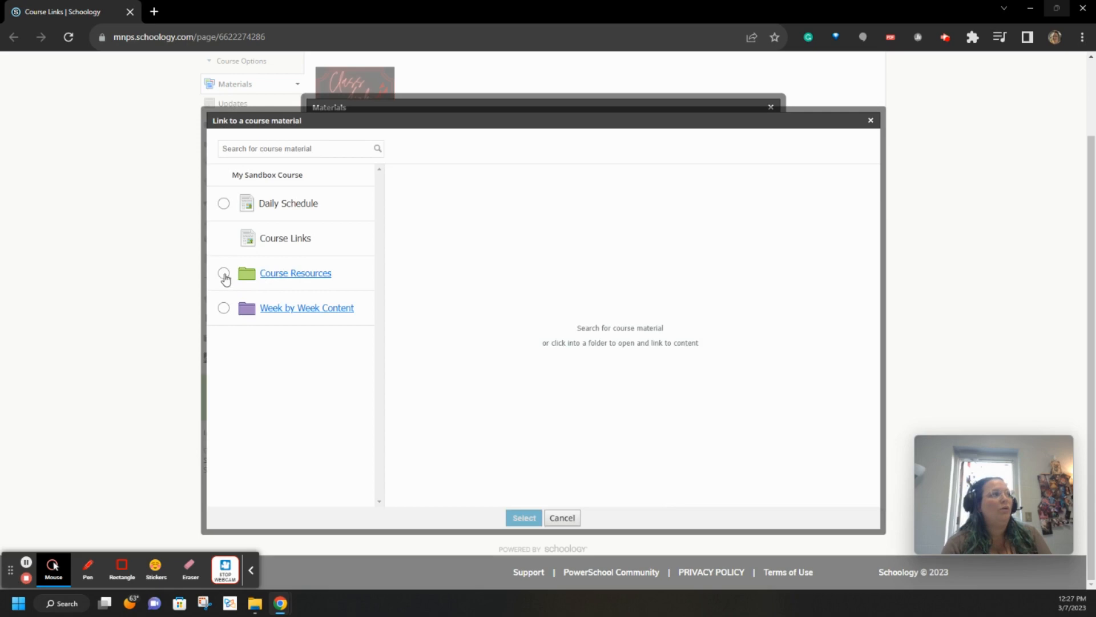
{"action": "left_click", "coordinate": [223, 274]}
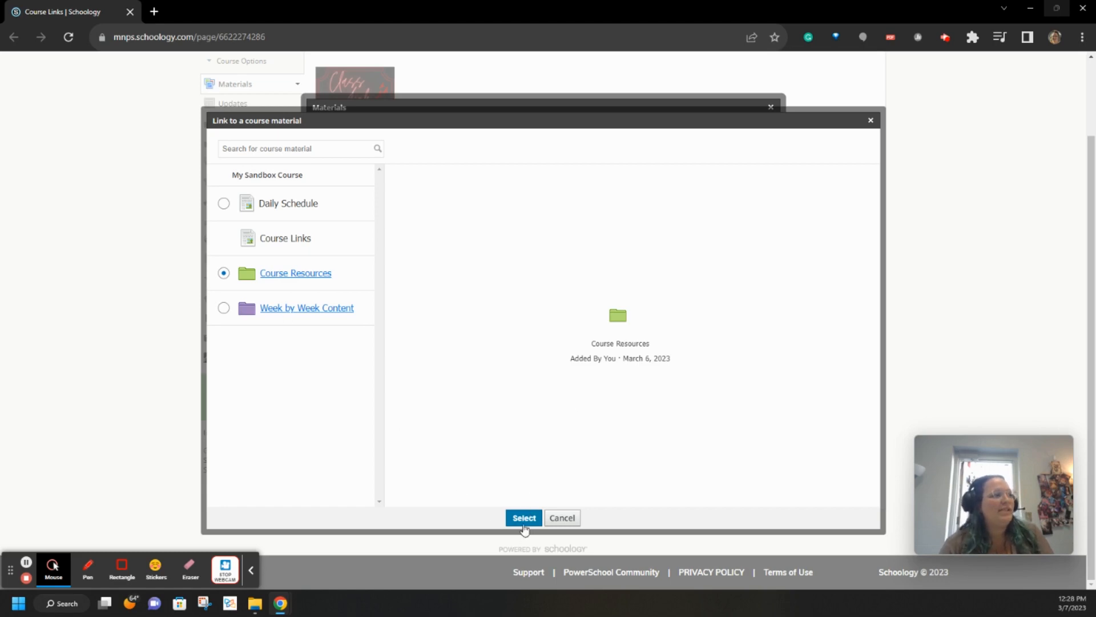
{"action": "left_click", "coordinate": [523, 517]}
{"action": "left_click", "coordinate": [530, 338]}
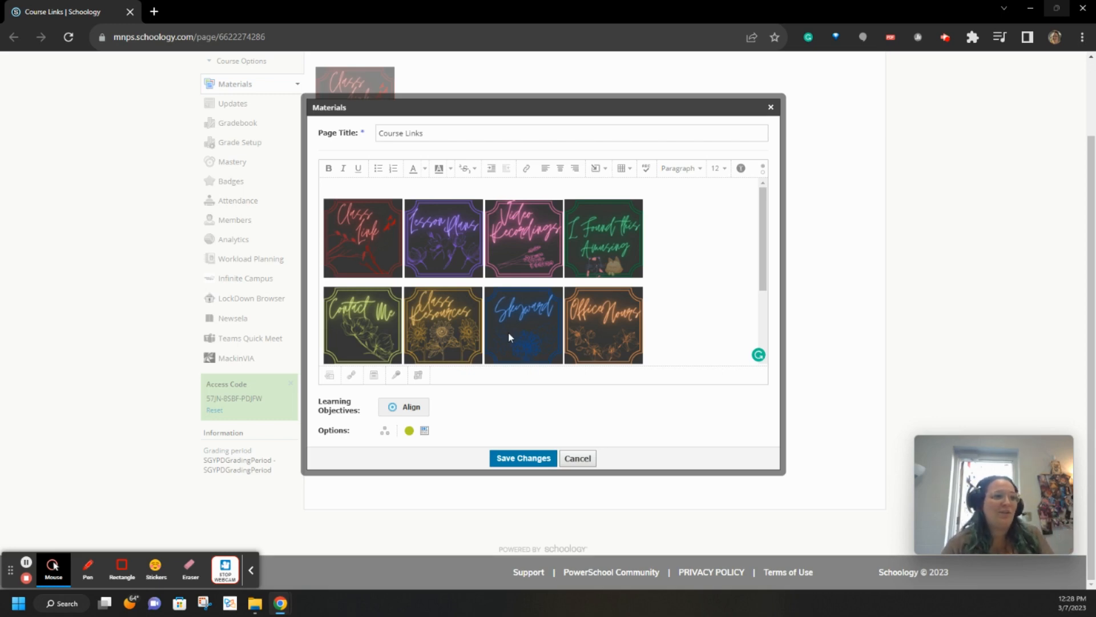
Link the Week One image to the Week 1 (1/9-1/13) folder inside Week by Week Content
{"action": "scroll", "coordinate": [487, 311], "scroll_direction": "down", "scroll_amount": 3}
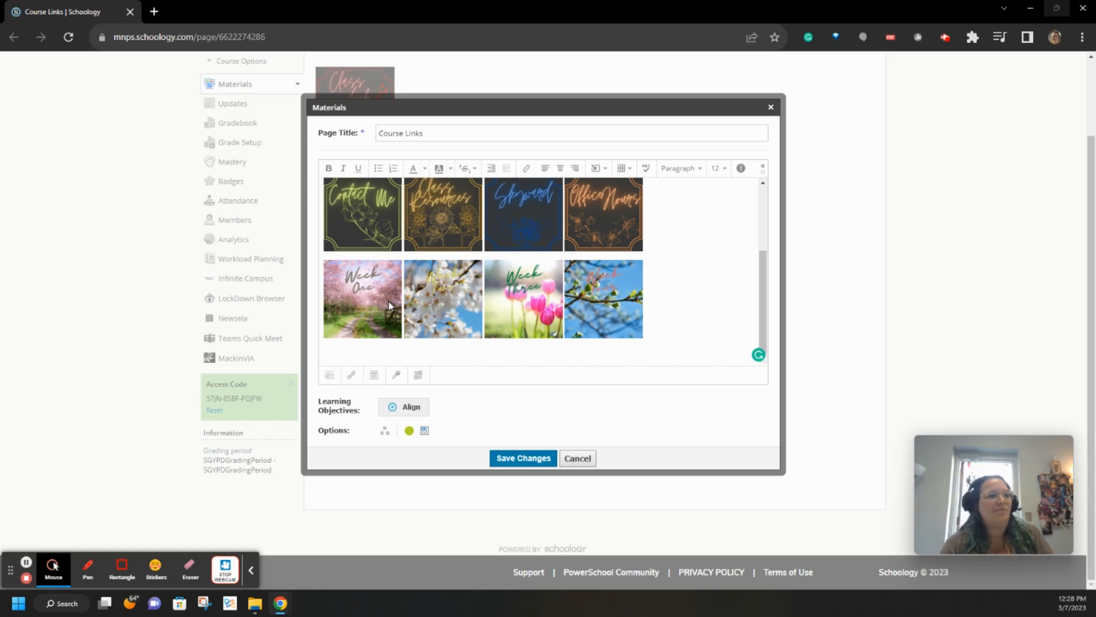
{"action": "left_click", "coordinate": [372, 301]}
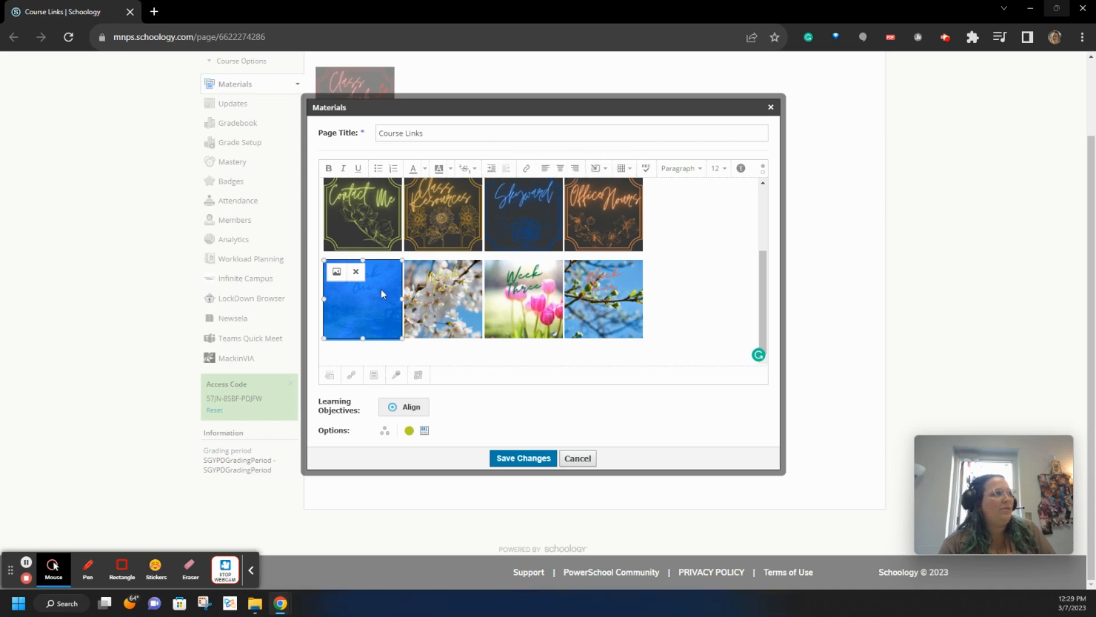
{"action": "left_click", "coordinate": [527, 168]}
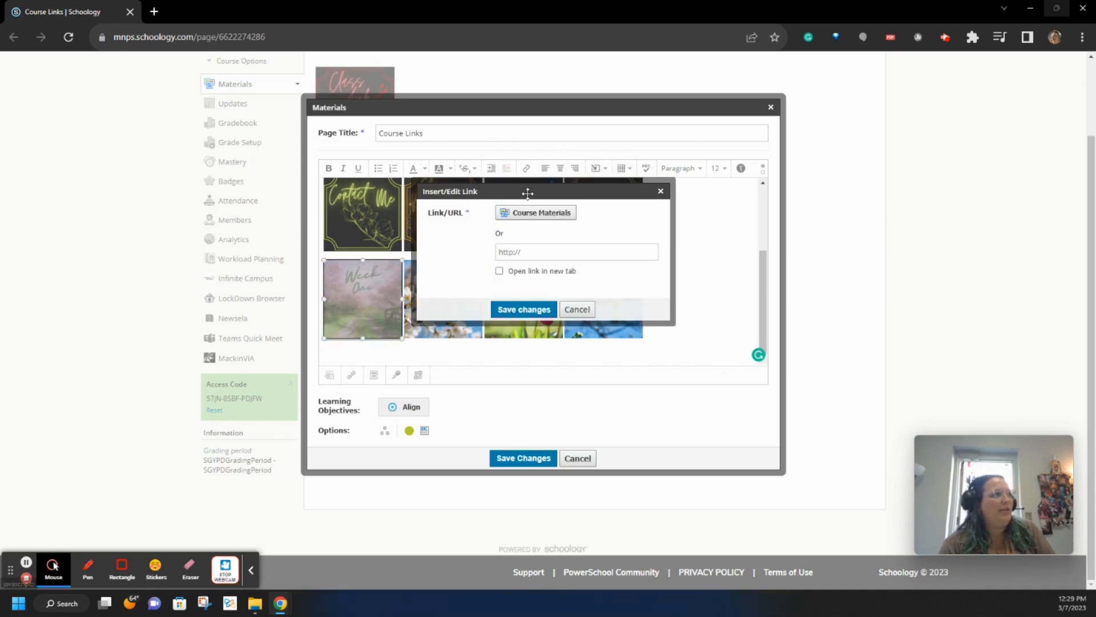
{"action": "left_click", "coordinate": [530, 213]}
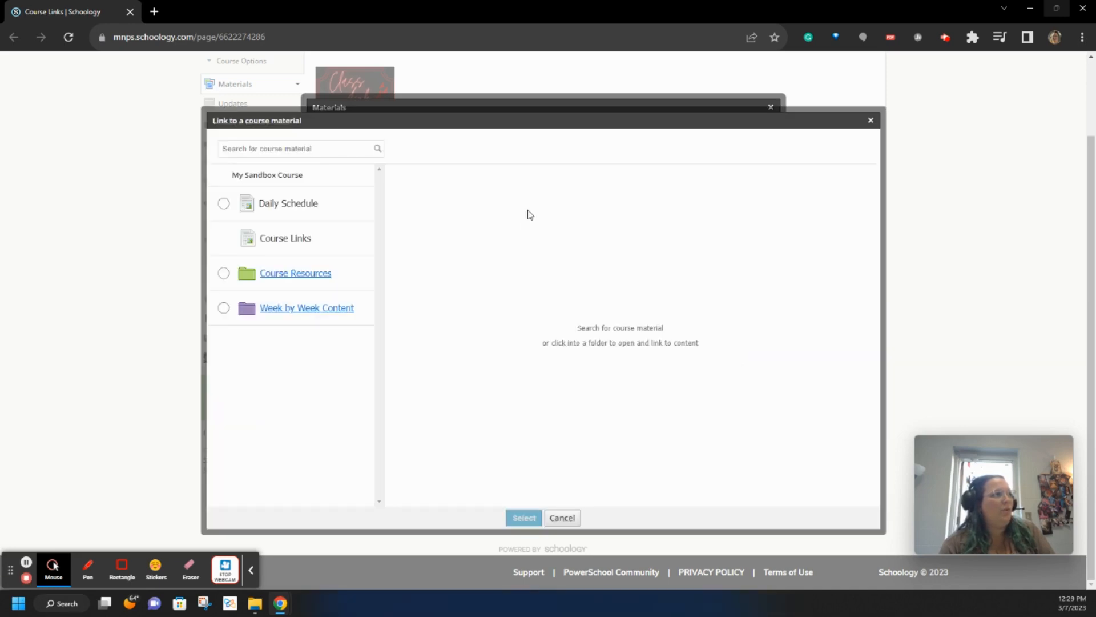
{"action": "left_click", "coordinate": [284, 311]}
{"action": "left_click", "coordinate": [455, 206]}
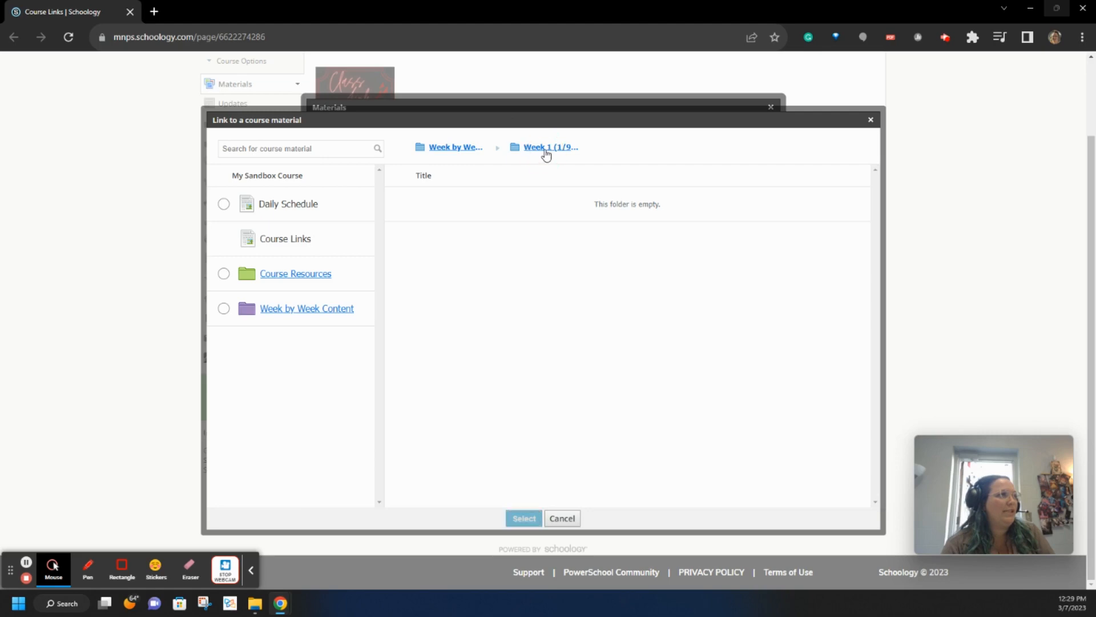
{"action": "left_click", "coordinate": [456, 148]}
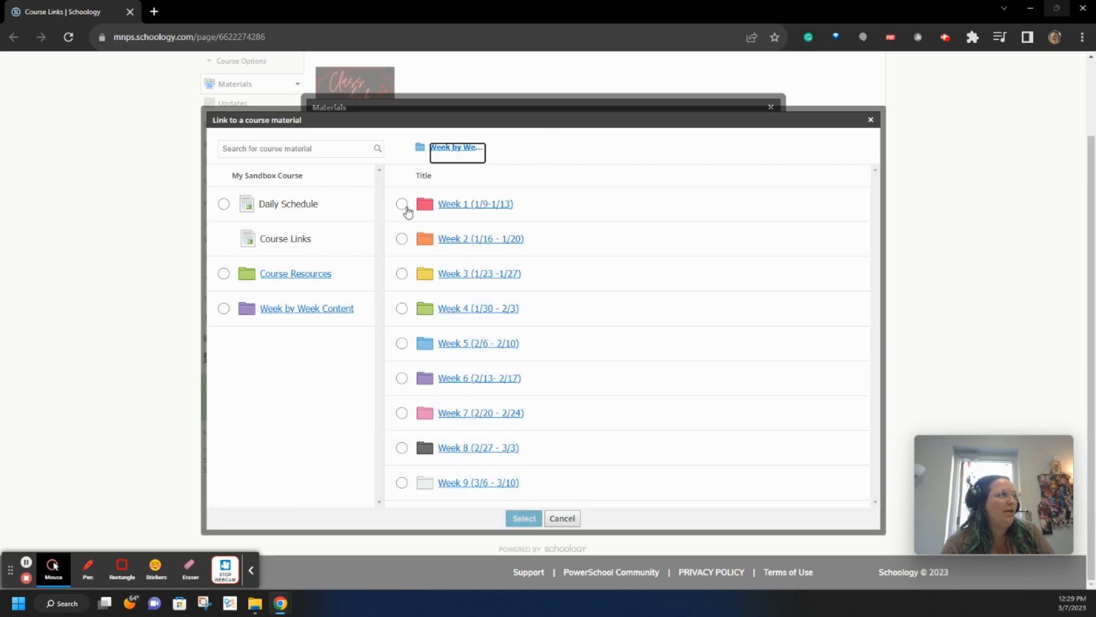
{"action": "left_click", "coordinate": [407, 209]}
{"action": "left_click", "coordinate": [513, 520]}
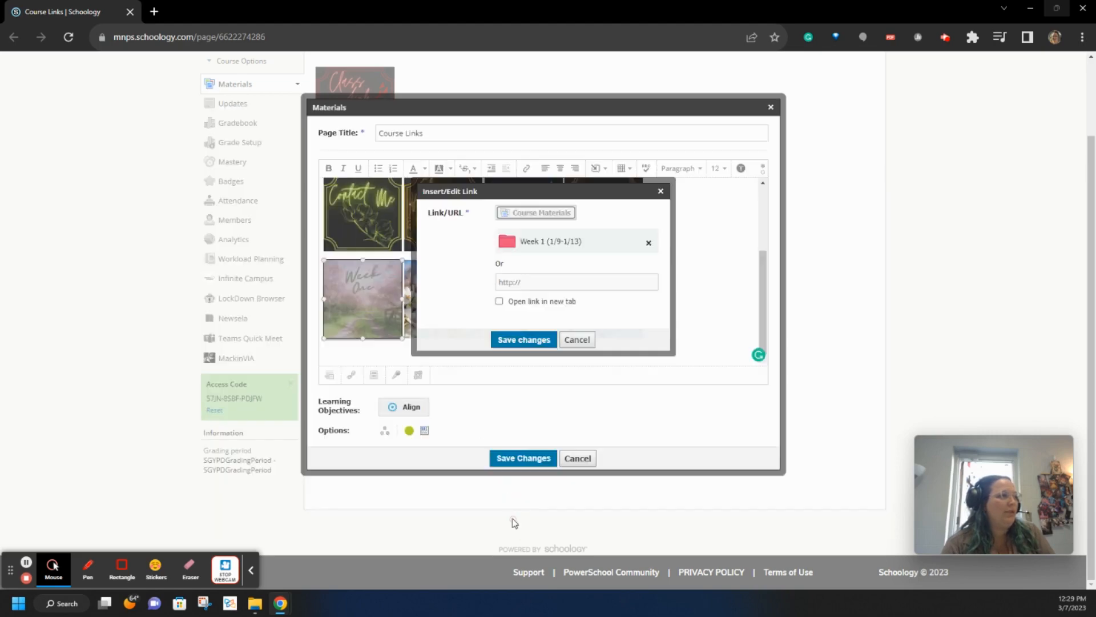
{"action": "left_click", "coordinate": [524, 340]}
Link the white-blossom image after Week One to the Week 2 (1/16 - 1/20) folder inside Week by Week Content
{"action": "left_click", "coordinate": [450, 299]}
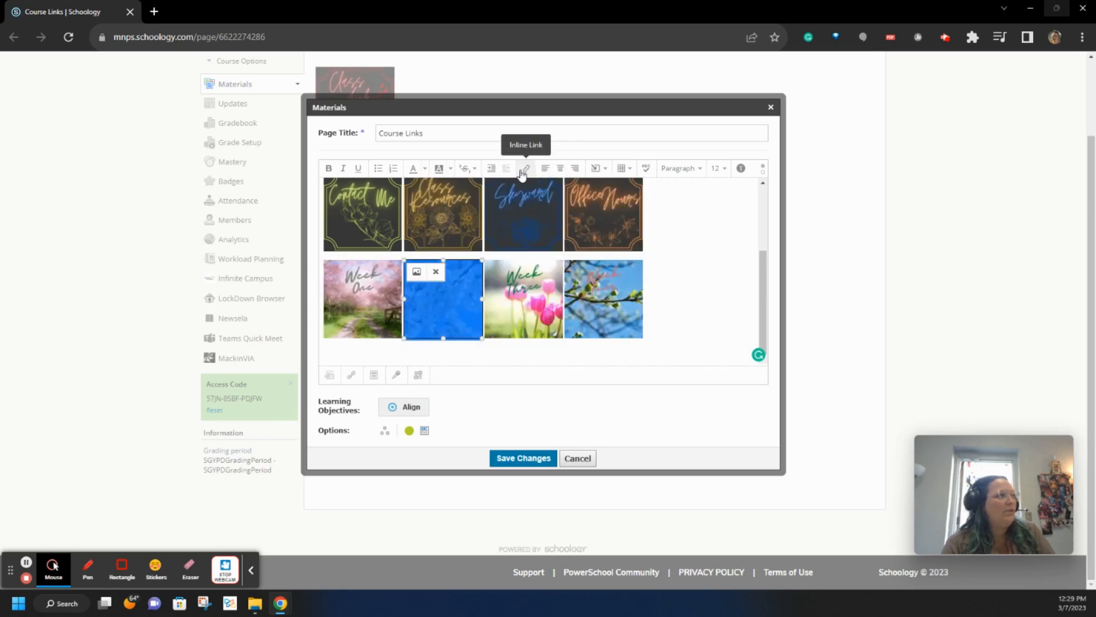
{"action": "left_click", "coordinate": [524, 170]}
{"action": "left_click", "coordinate": [544, 215]}
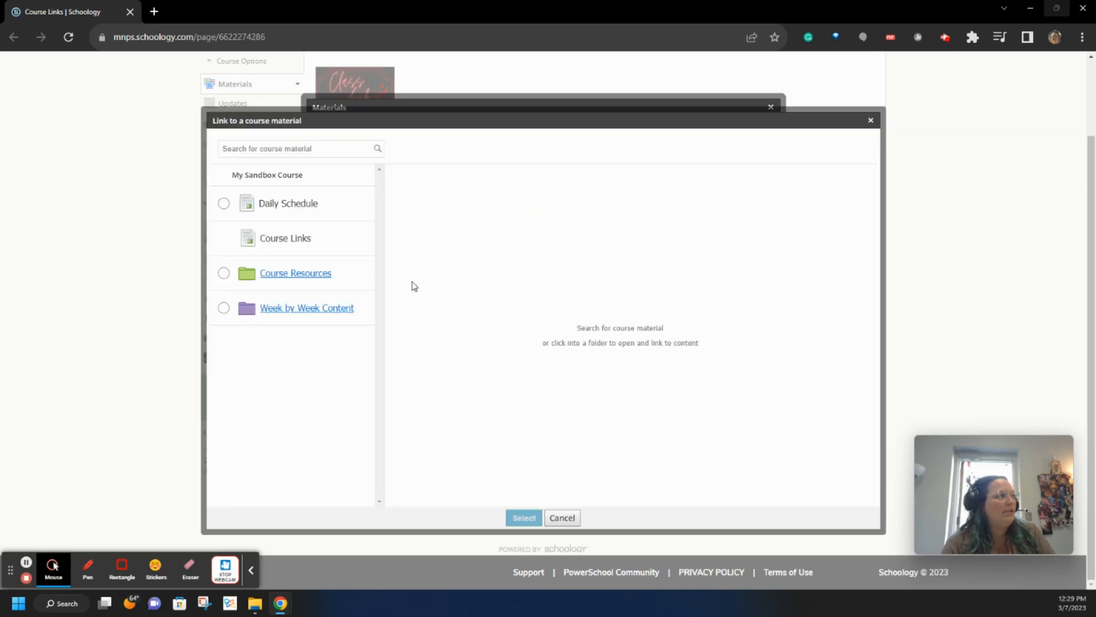
{"action": "left_click", "coordinate": [296, 308]}
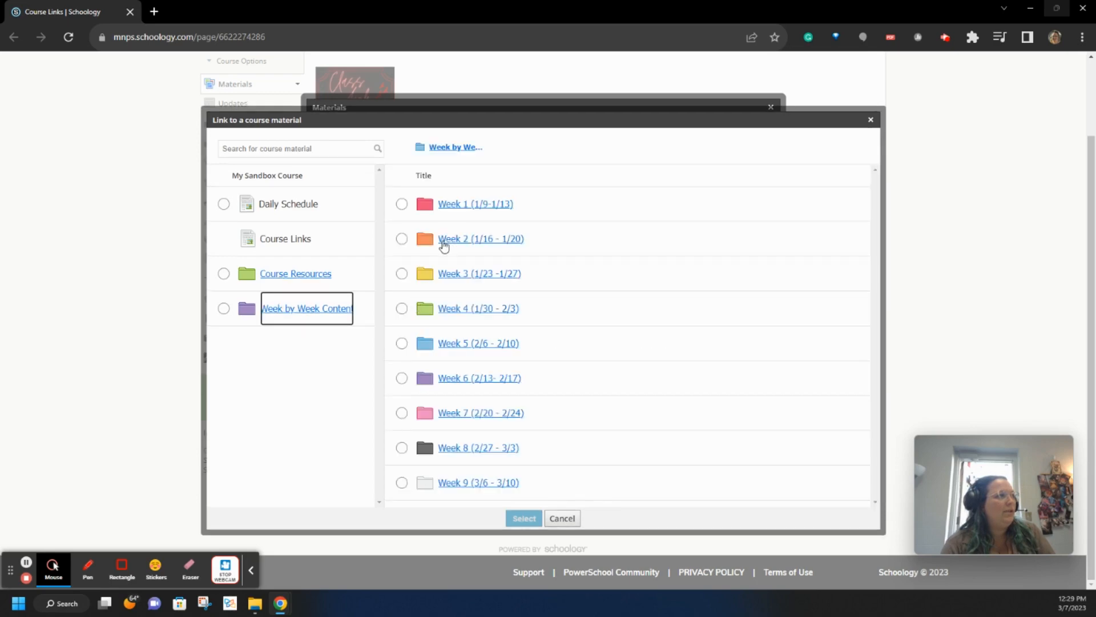
{"action": "left_click", "coordinate": [401, 239]}
{"action": "left_click", "coordinate": [508, 523]}
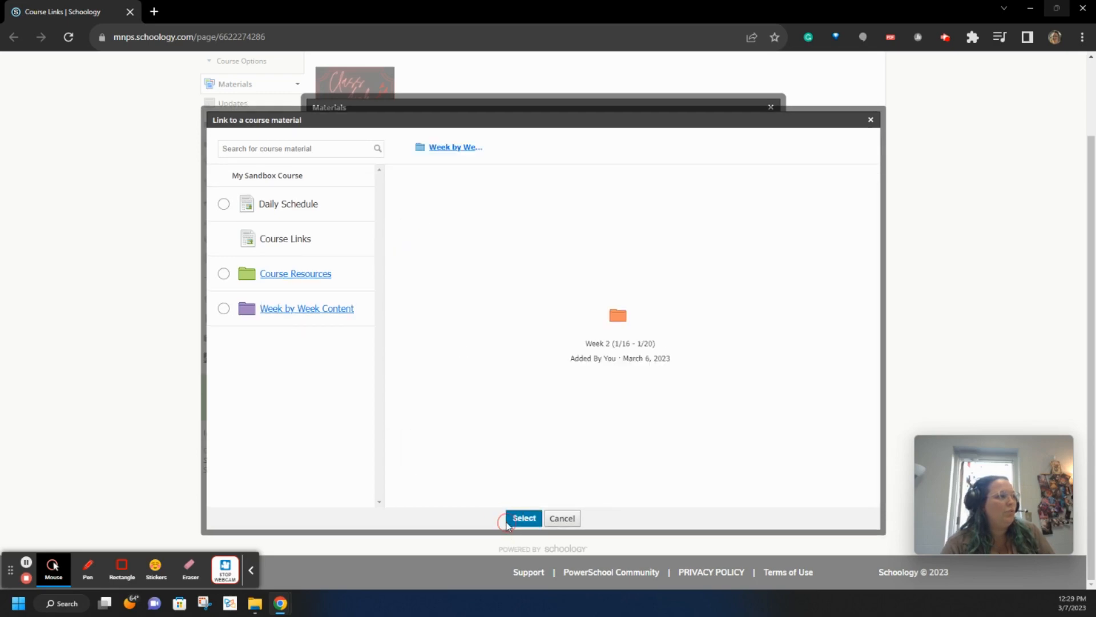
{"action": "left_click", "coordinate": [522, 341]}
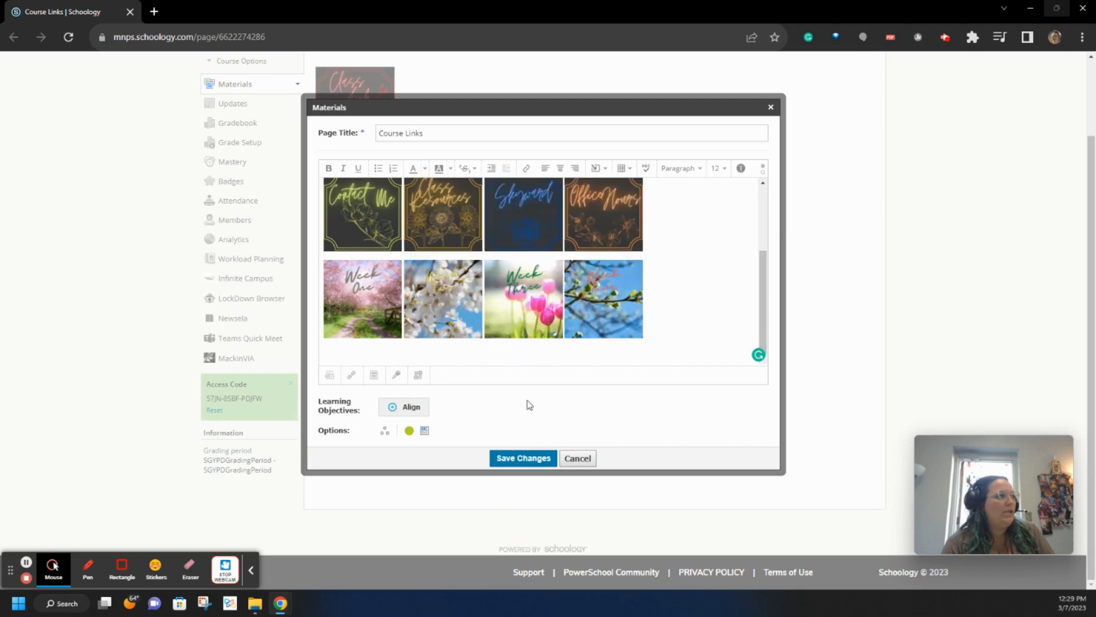
Link the Week Three image to the Week 3 (1/23 -1/27) folder inside Week by Week Content and save the page
{"action": "left_click", "coordinate": [520, 323]}
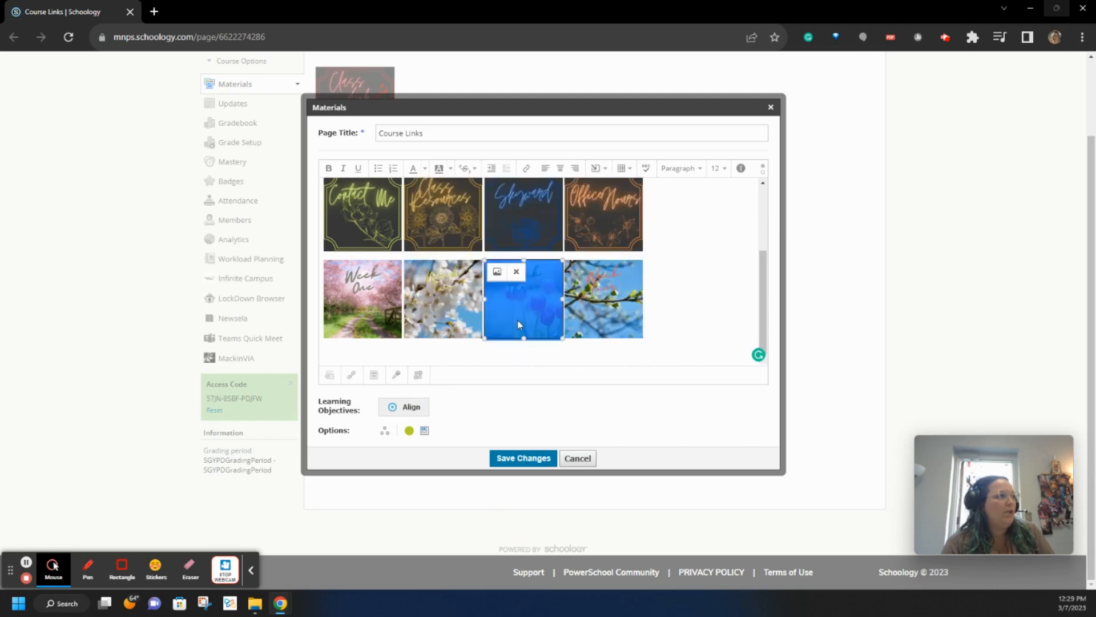
{"action": "left_click", "coordinate": [526, 170]}
{"action": "left_click", "coordinate": [533, 218]}
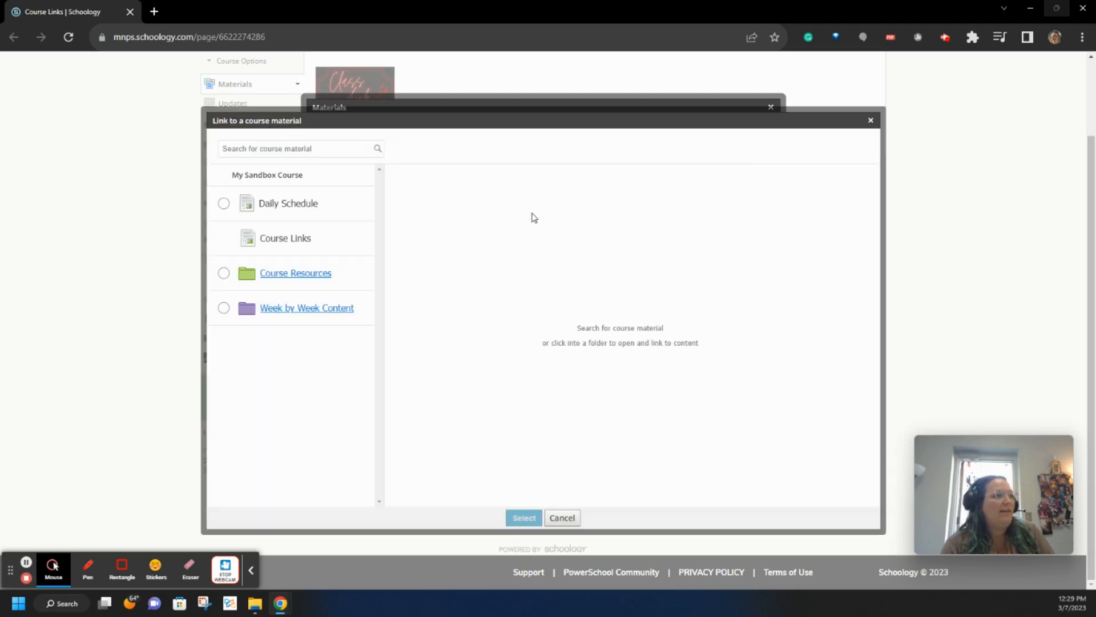
{"action": "left_click", "coordinate": [281, 309]}
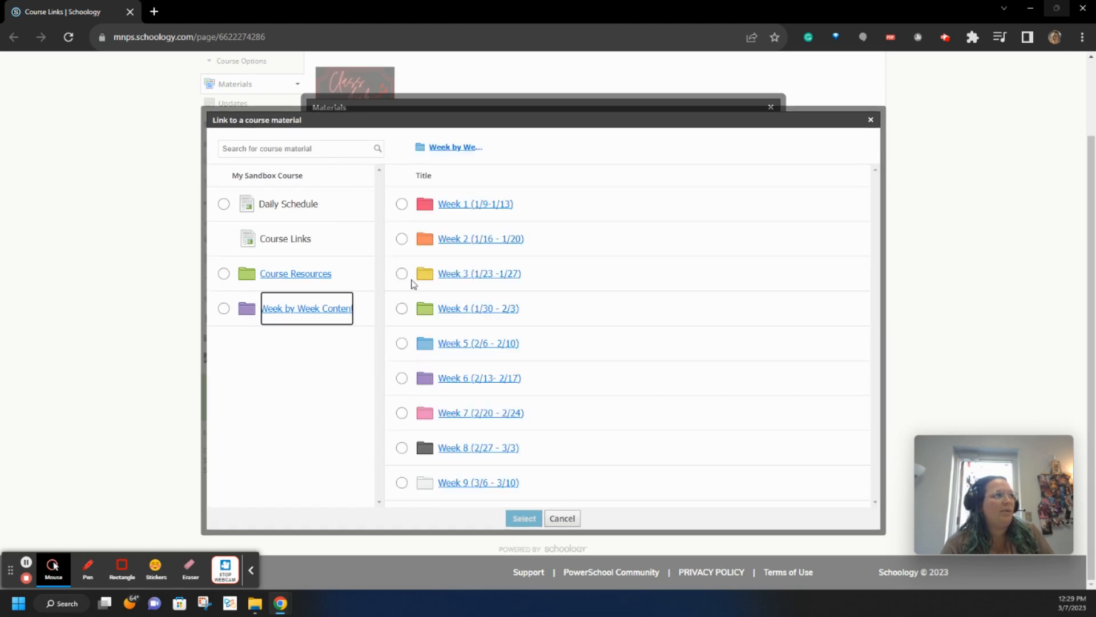
{"action": "left_click", "coordinate": [402, 274]}
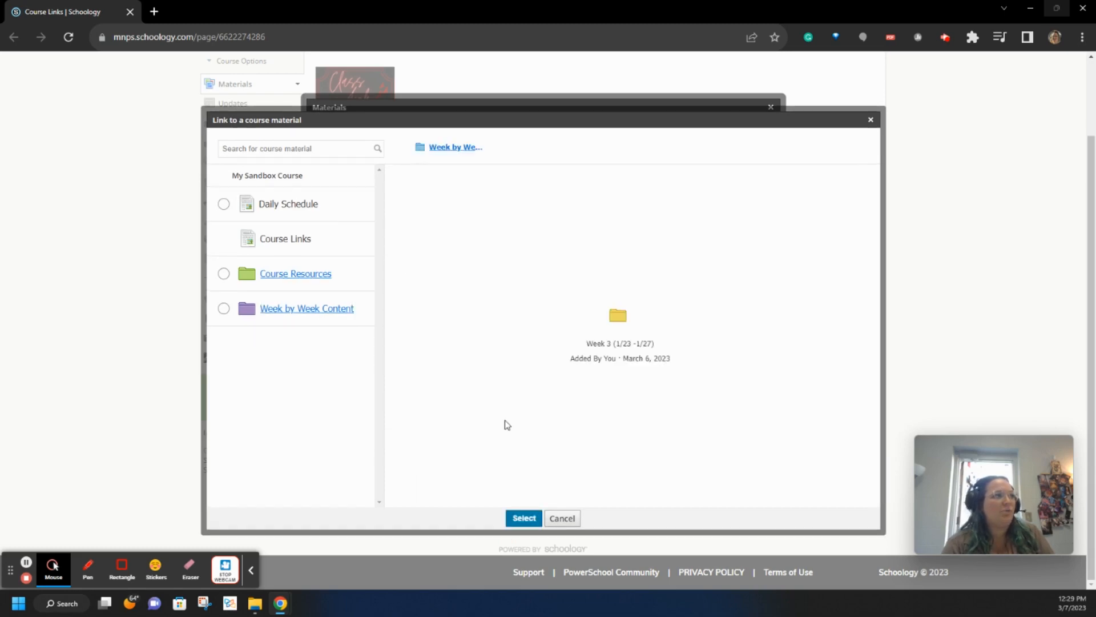
{"action": "left_click", "coordinate": [524, 518]}
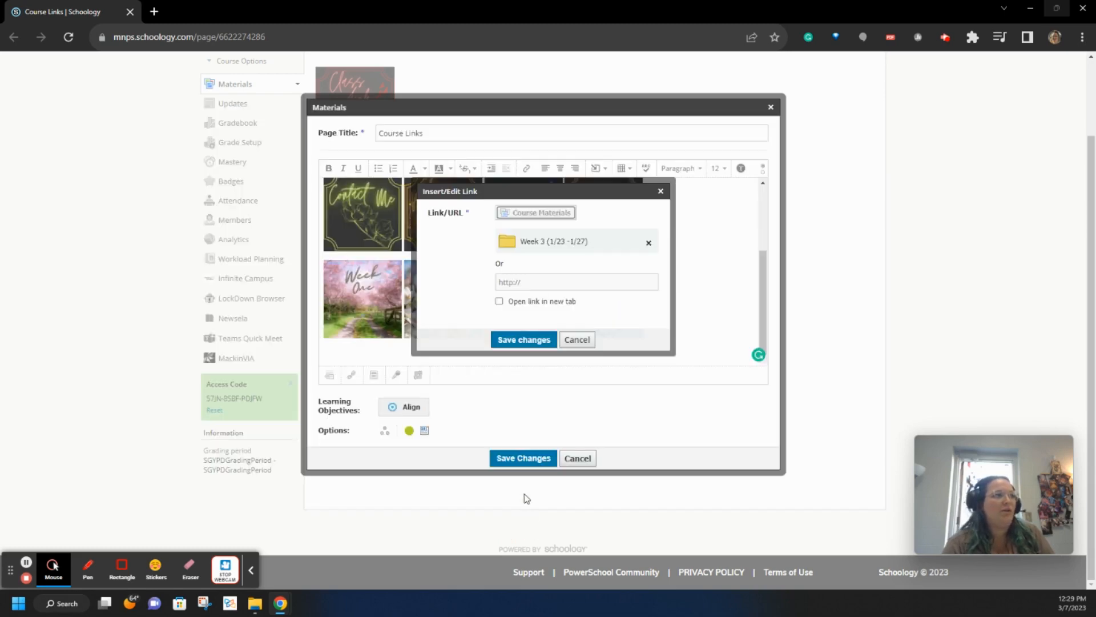
{"action": "left_click", "coordinate": [521, 343]}
{"action": "left_click", "coordinate": [522, 458]}
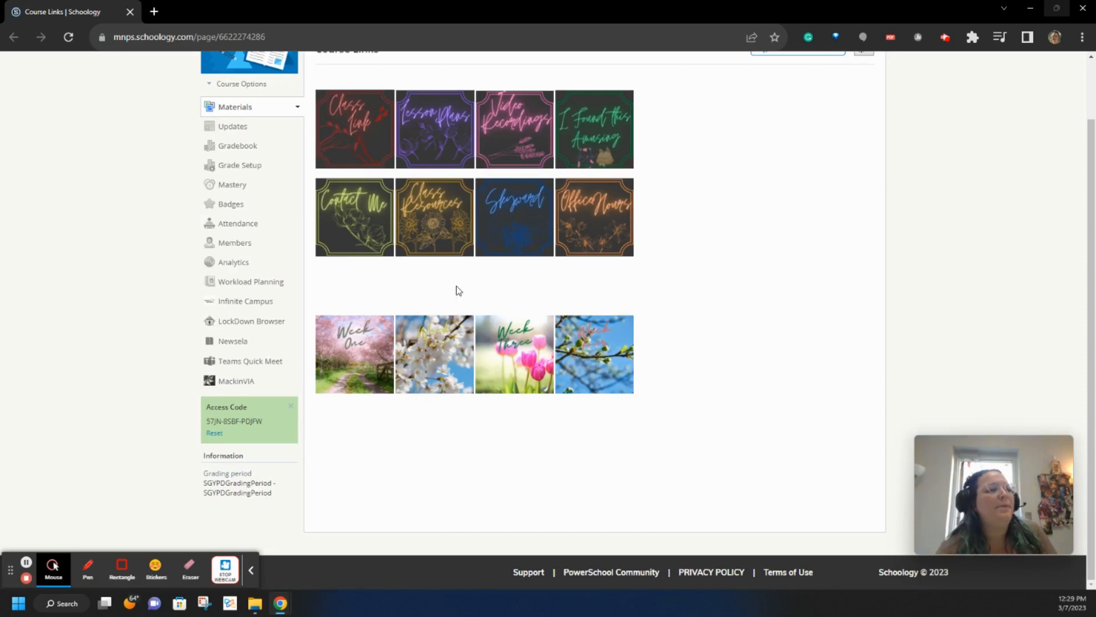
Return to the full course materials list and examine how the Course Links image rows are laid out there
{"action": "scroll", "coordinate": [509, 343], "scroll_direction": "up", "scroll_amount": 2}
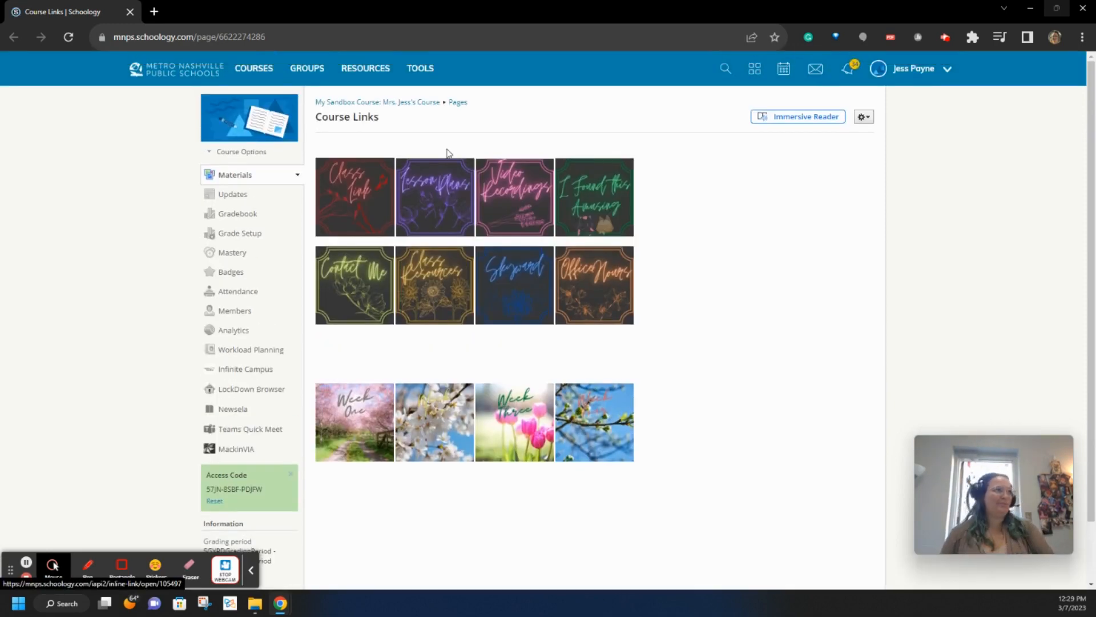
{"action": "left_click", "coordinate": [430, 105]}
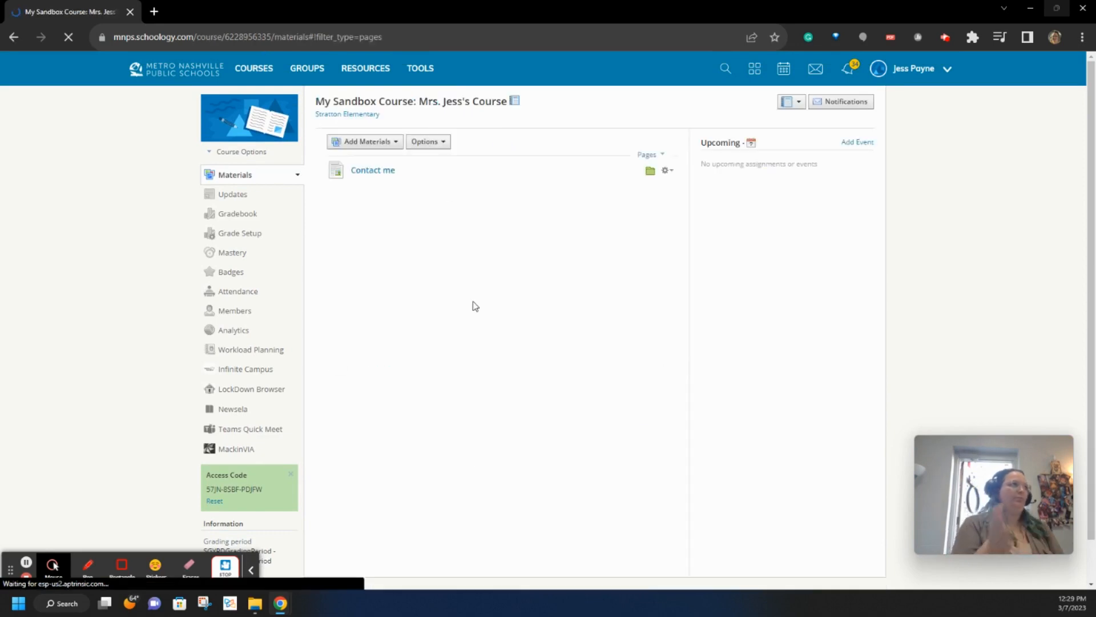
{"action": "left_click", "coordinate": [235, 180]}
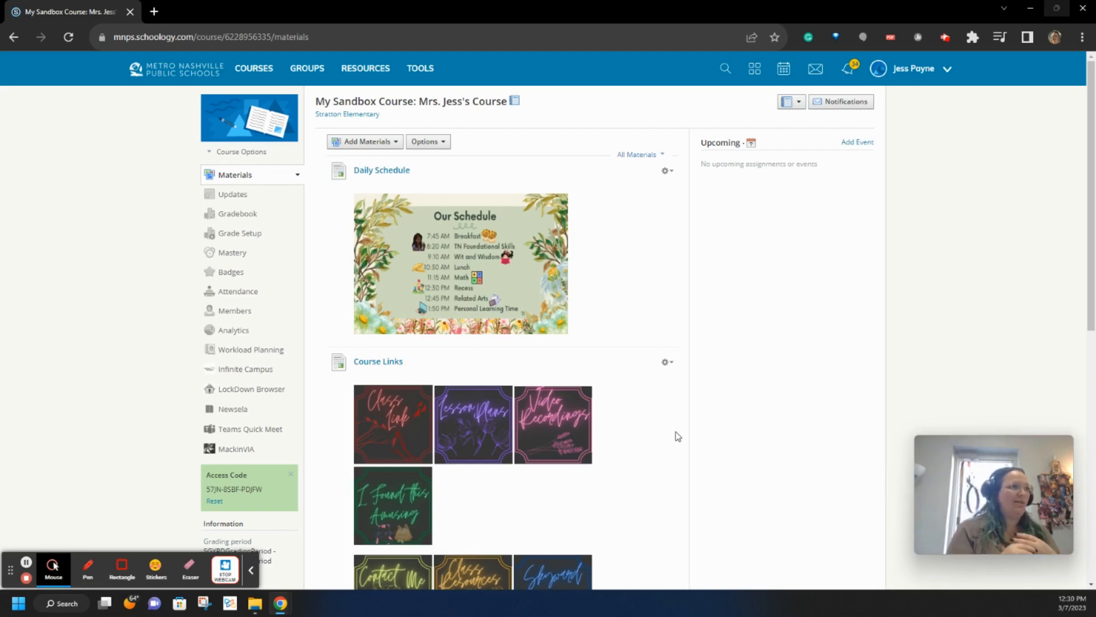
{"action": "scroll", "coordinate": [685, 421], "scroll_direction": "down", "scroll_amount": 6}
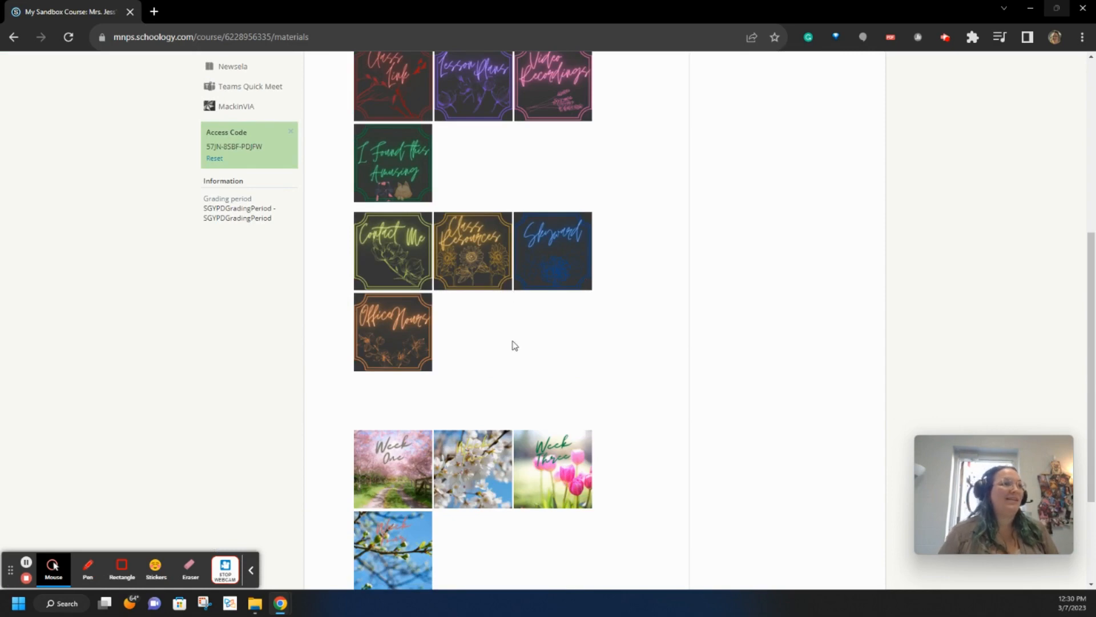
{"action": "scroll", "coordinate": [504, 266], "scroll_direction": "up", "scroll_amount": 3}
{"action": "scroll", "coordinate": [447, 320], "scroll_direction": "down", "scroll_amount": 4}
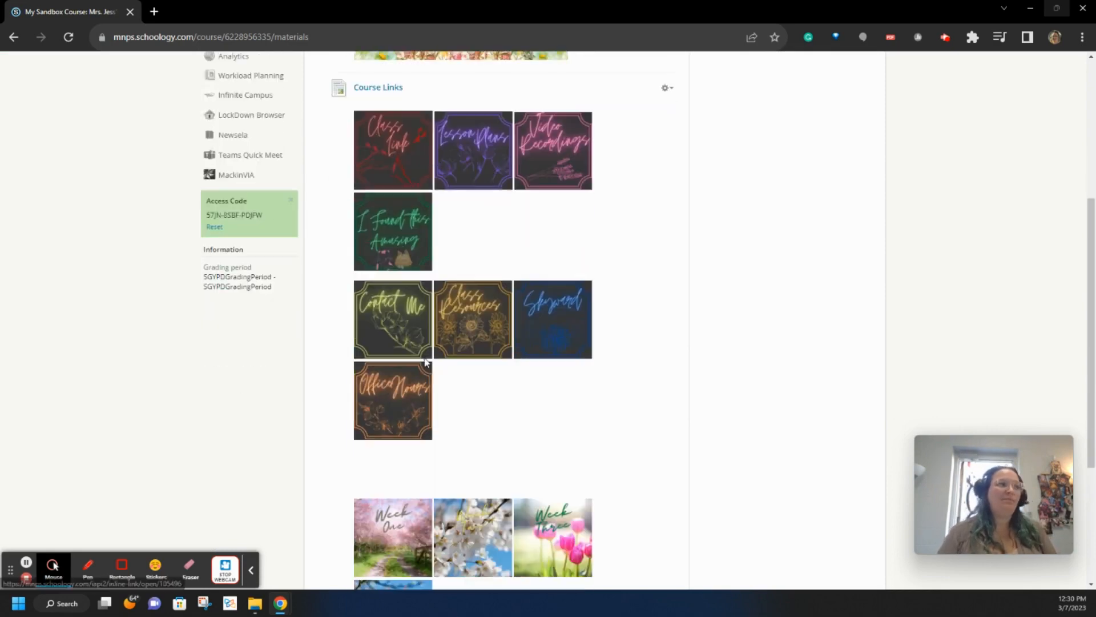
{"action": "scroll", "coordinate": [438, 379], "scroll_direction": "up", "scroll_amount": 4}
{"action": "scroll", "coordinate": [672, 264], "scroll_direction": "up", "scroll_amount": 1}
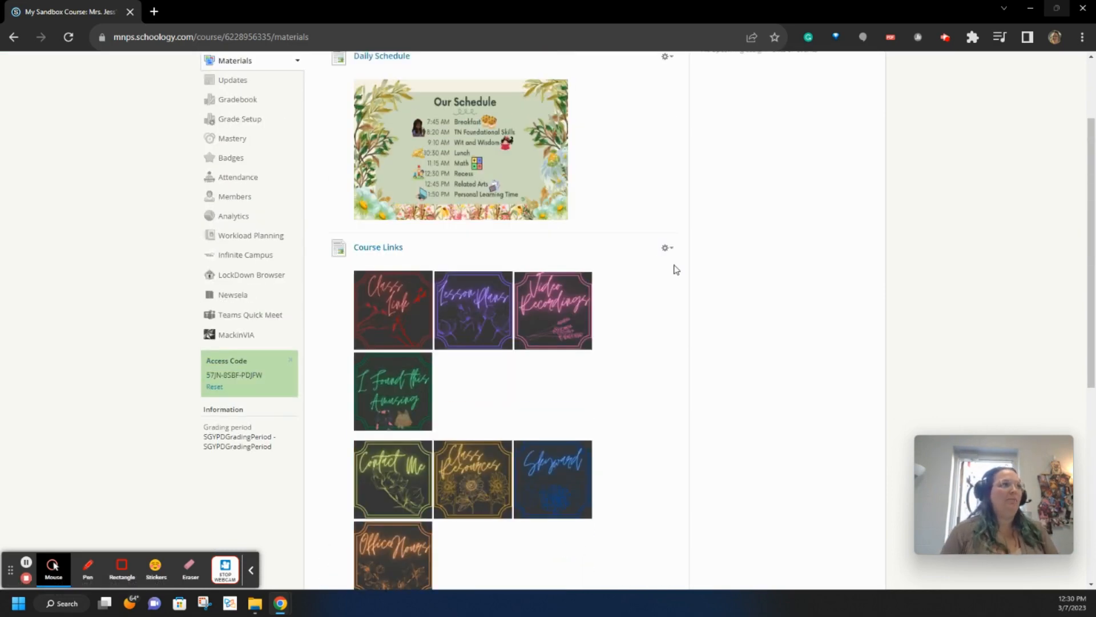
{"action": "scroll", "coordinate": [676, 308], "scroll_direction": "up", "scroll_amount": 2}
{"action": "scroll", "coordinate": [674, 343], "scroll_direction": "down", "scroll_amount": 1}
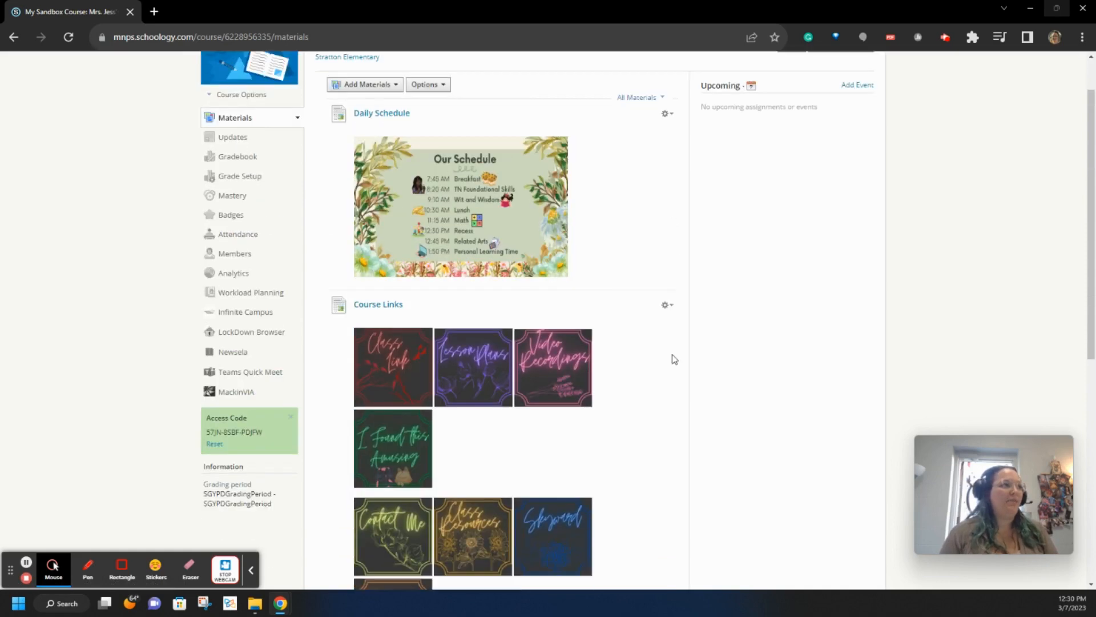
Open the Course Links page for editing and start a new row at the I Found This Amusing image
{"action": "left_click", "coordinate": [666, 305]}
{"action": "left_click", "coordinate": [677, 324]}
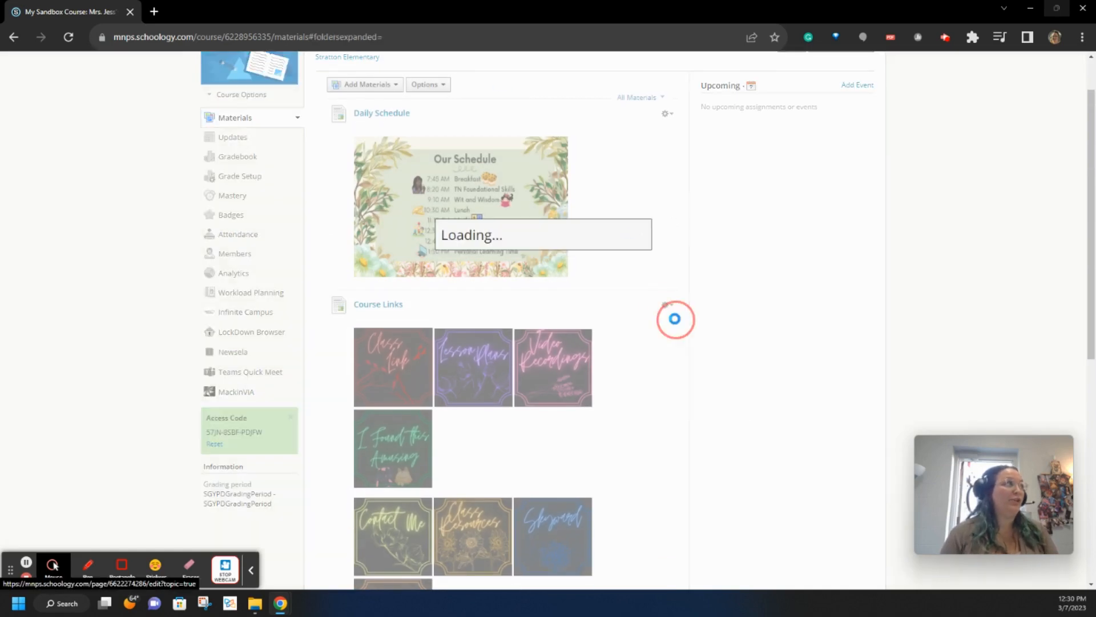
{"action": "scroll", "coordinate": [579, 261], "scroll_direction": "down", "scroll_amount": 1}
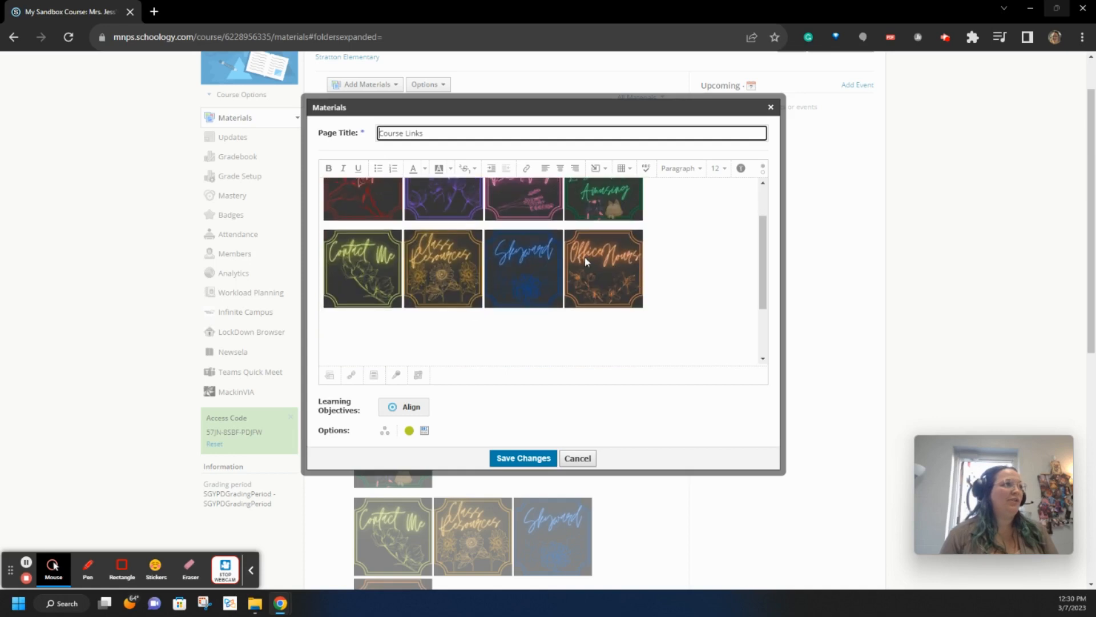
{"action": "scroll", "coordinate": [584, 256], "scroll_direction": "up", "scroll_amount": 1}
{"action": "left_click", "coordinate": [664, 254]}
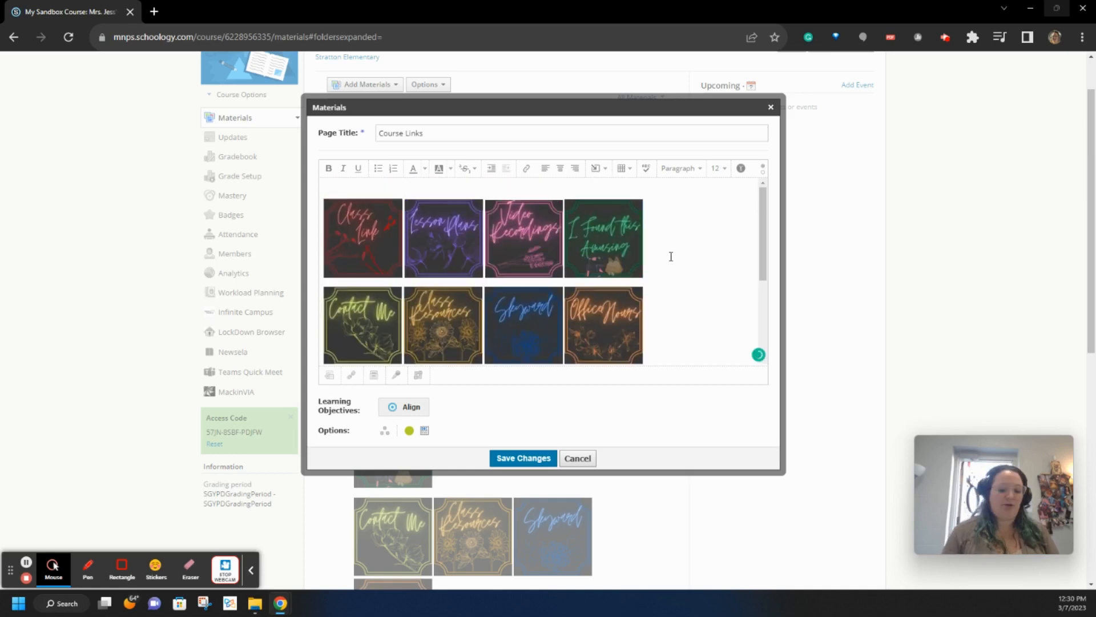
{"action": "key", "text": "Return"}
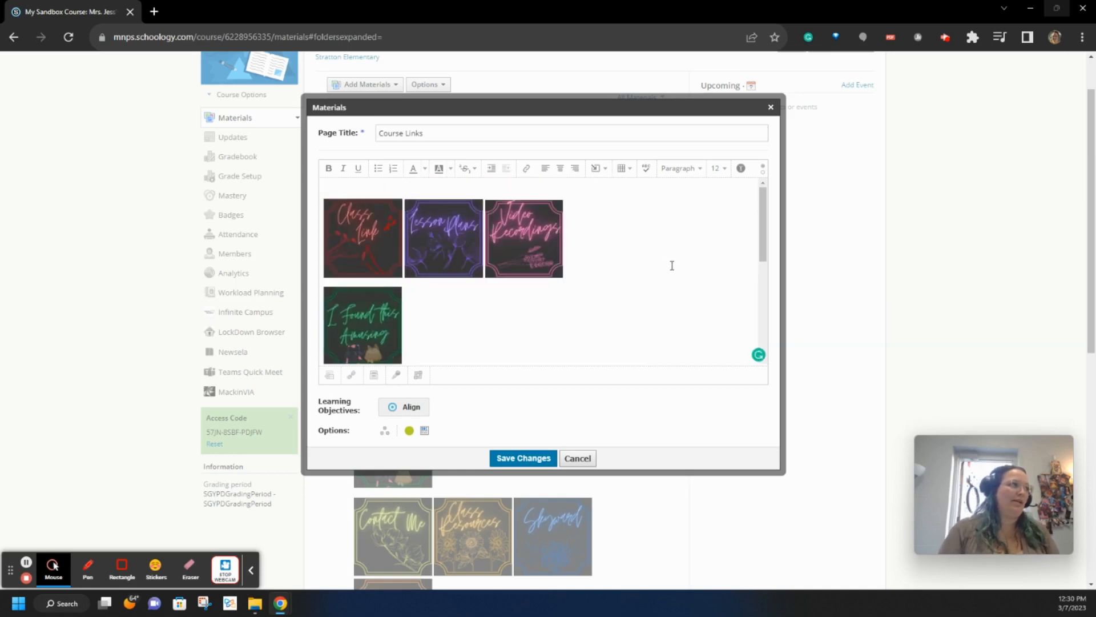
Join the Contact Me row to the I Found This Amusing row and start a new row at the Skyward image
{"action": "scroll", "coordinate": [492, 273], "scroll_direction": "down", "scroll_amount": 1}
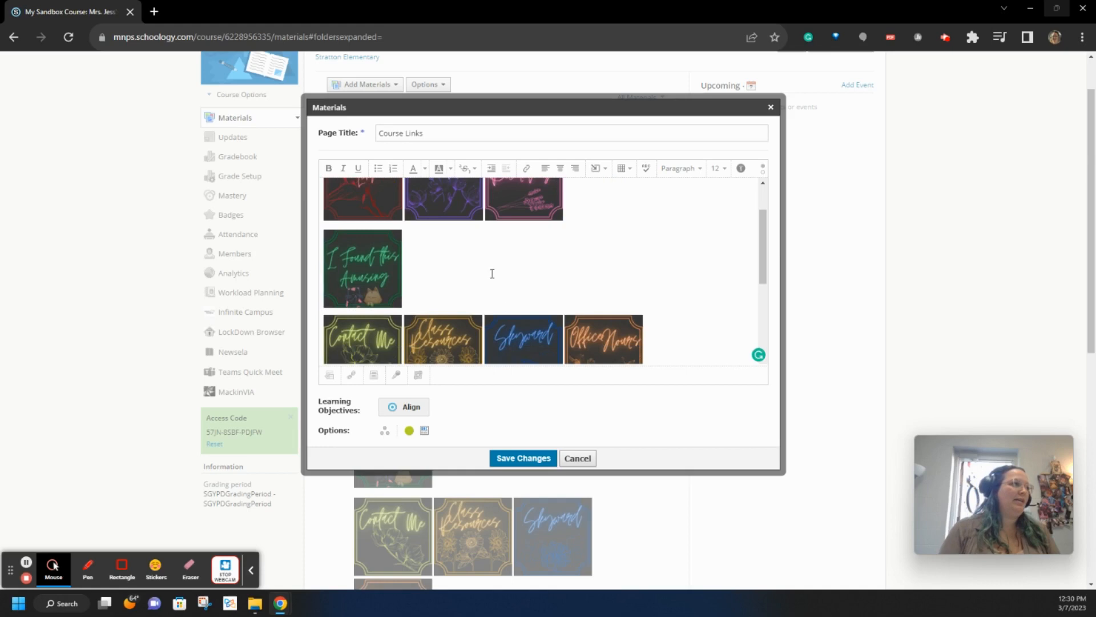
{"action": "left_click", "coordinate": [455, 284]}
{"action": "key", "text": "Delete"}
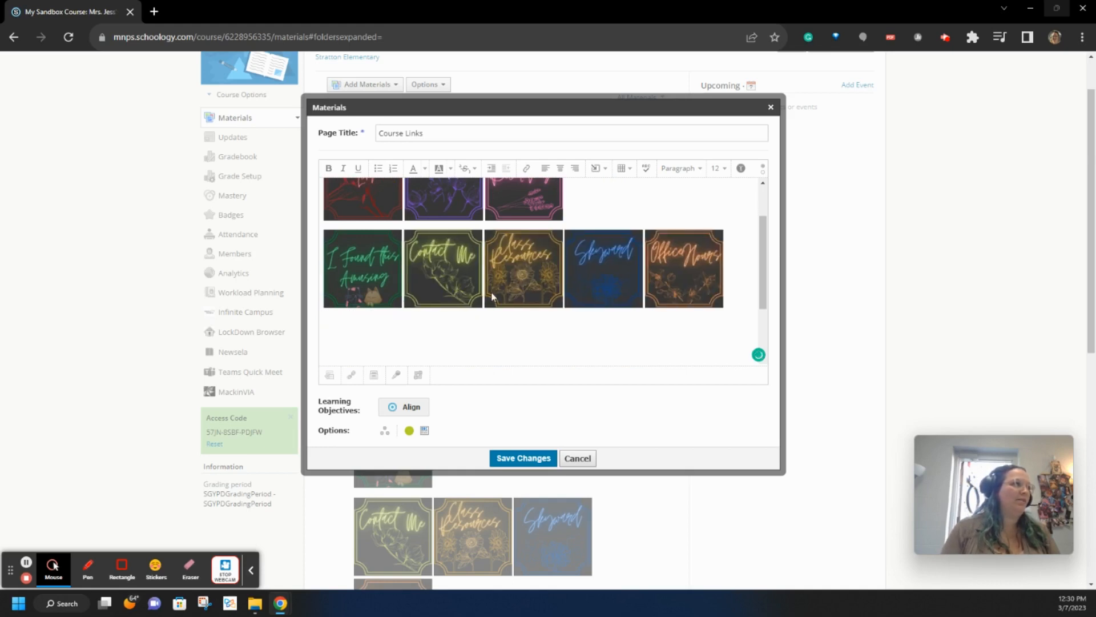
{"action": "left_click", "coordinate": [568, 300]}
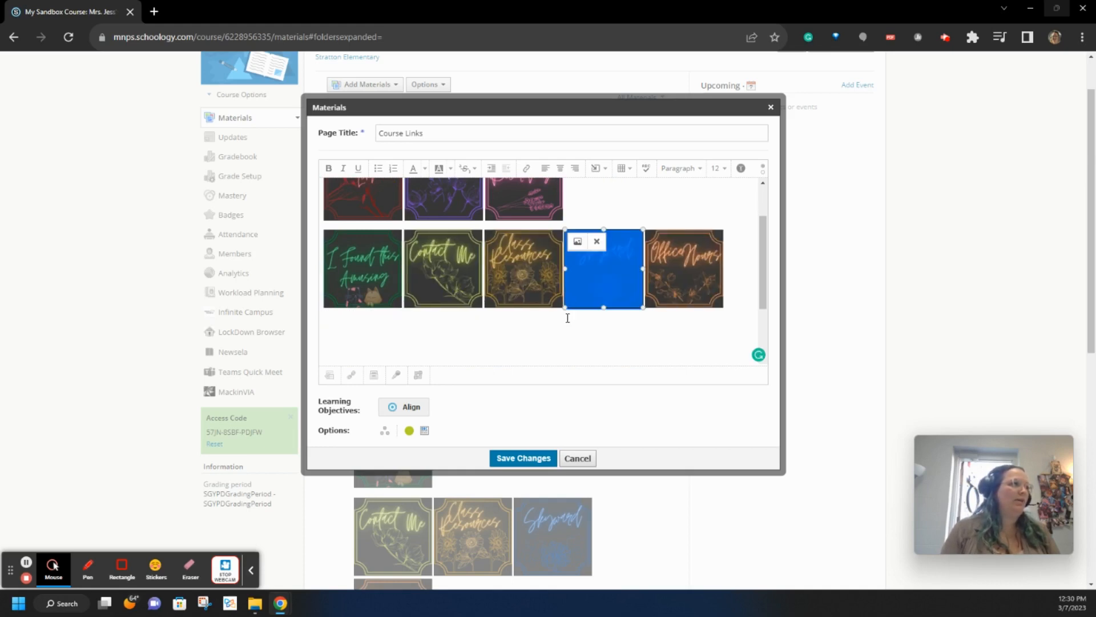
{"action": "key", "text": "Left"}
{"action": "key", "text": "Return"}
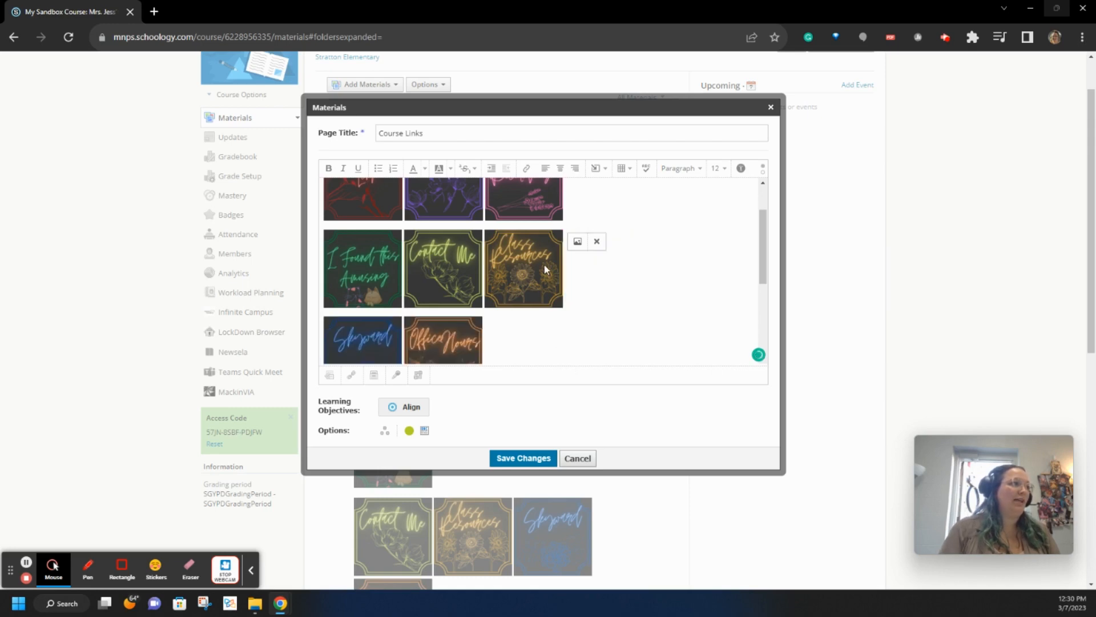
Move the blue-sky branch image after Week Three onto its own row and review the three-image rows
{"action": "scroll", "coordinate": [545, 268], "scroll_direction": "down", "scroll_amount": 3}
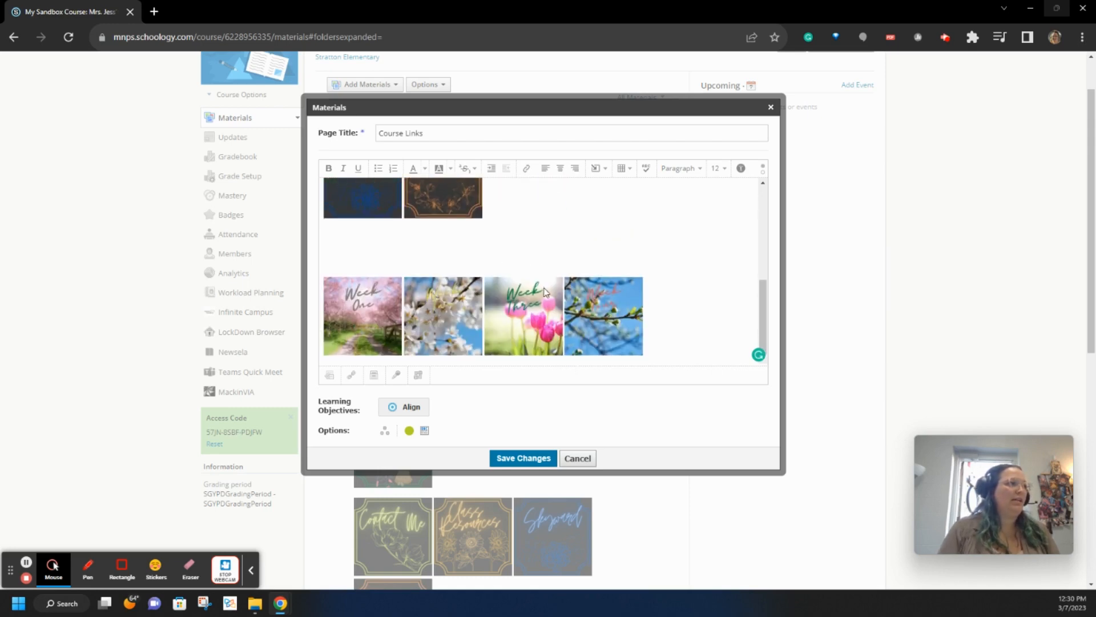
{"action": "left_click", "coordinate": [568, 326]}
{"action": "key", "text": "Return"}
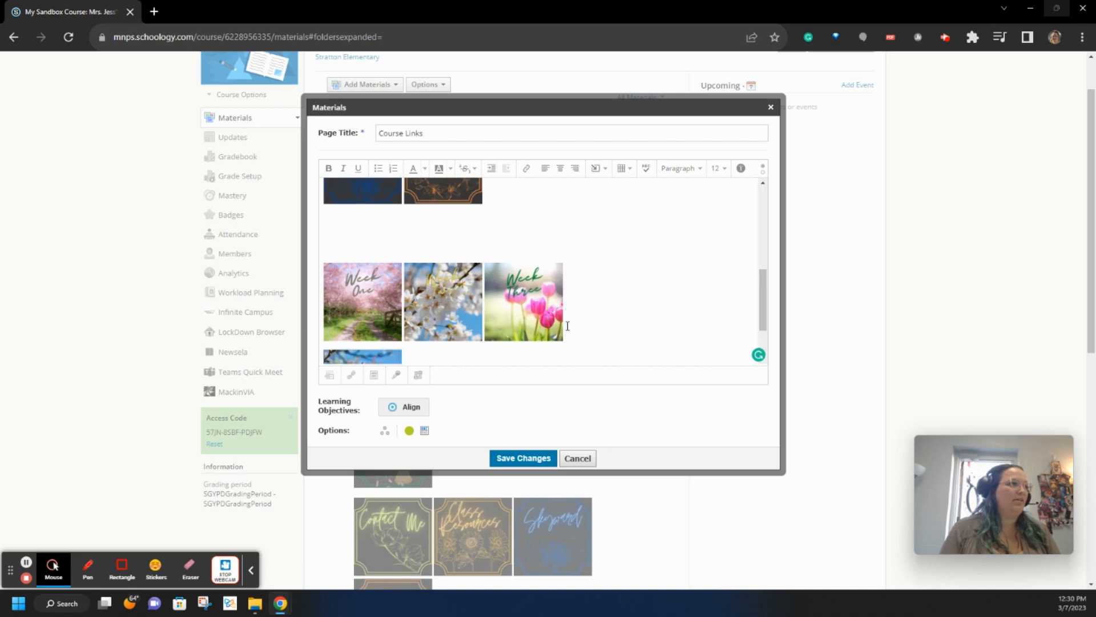
{"action": "scroll", "coordinate": [461, 309], "scroll_direction": "up", "scroll_amount": 3}
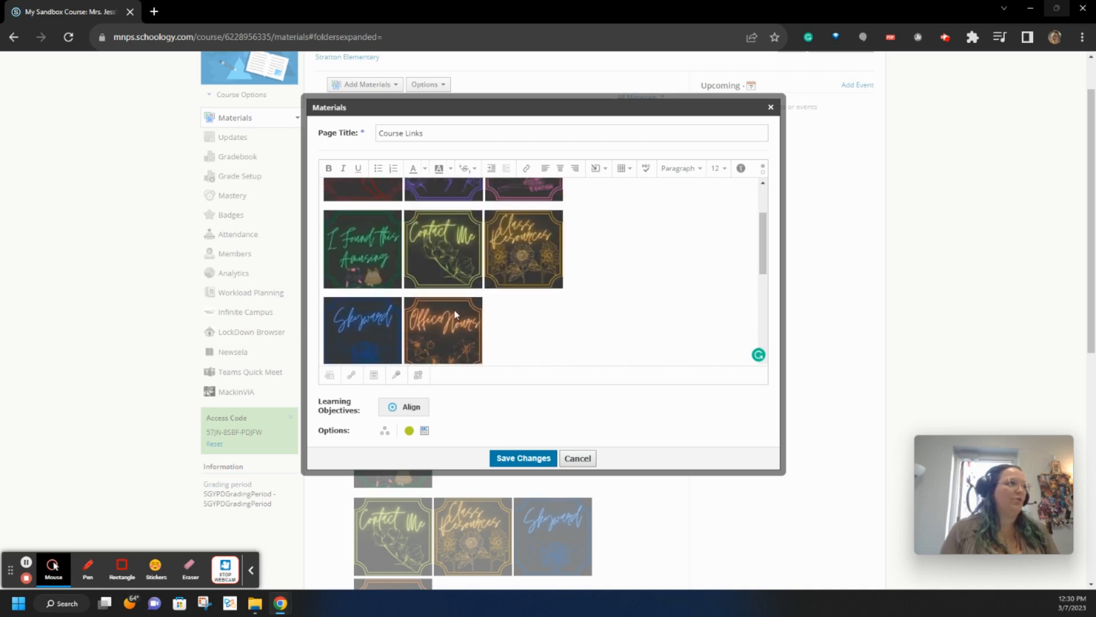
{"action": "scroll", "coordinate": [485, 327], "scroll_direction": "up", "scroll_amount": 2}
{"action": "scroll", "coordinate": [502, 330], "scroll_direction": "down", "scroll_amount": 2}
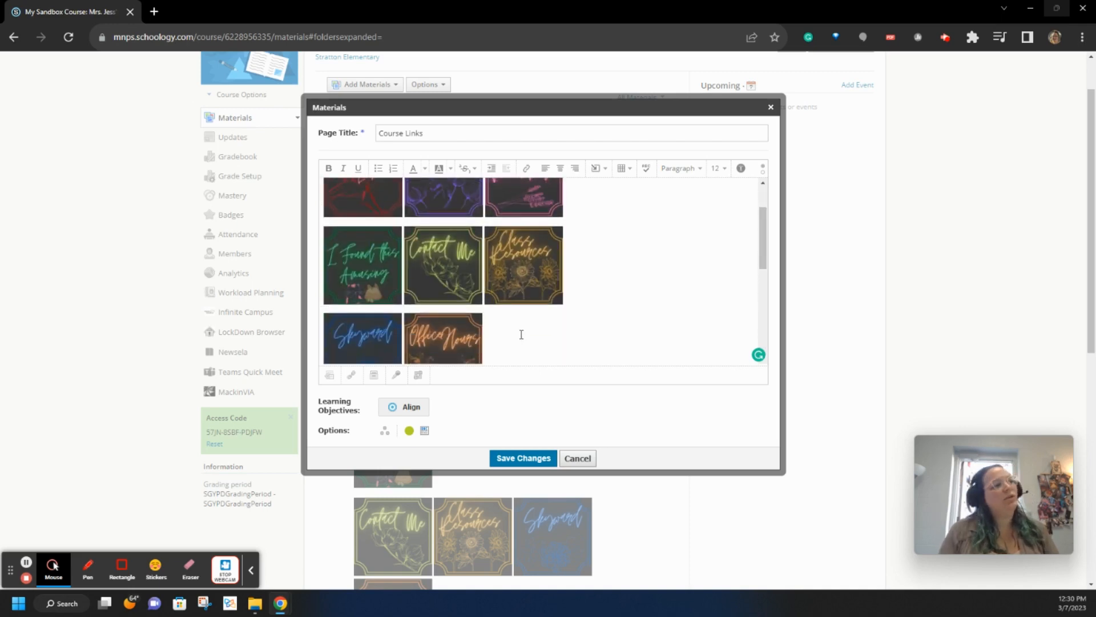
{"action": "scroll", "coordinate": [521, 335], "scroll_direction": "down", "scroll_amount": 1}
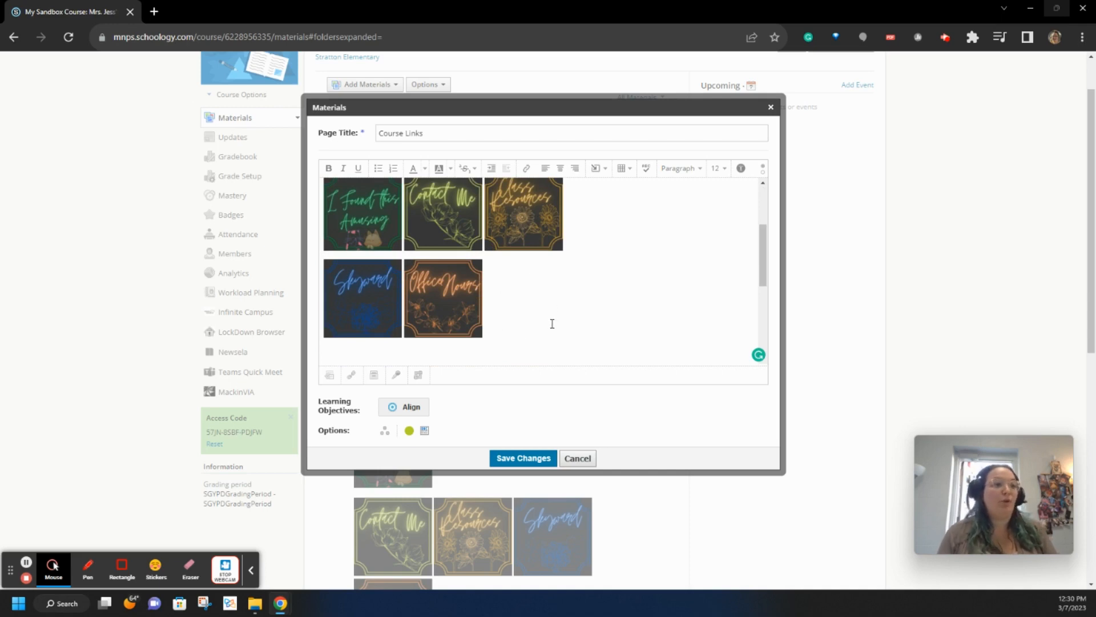
Indent the blue-sky branch image so it sits beneath the white-blossom image, and save the Course Links page
{"action": "scroll", "coordinate": [555, 303], "scroll_direction": "down", "scroll_amount": 5}
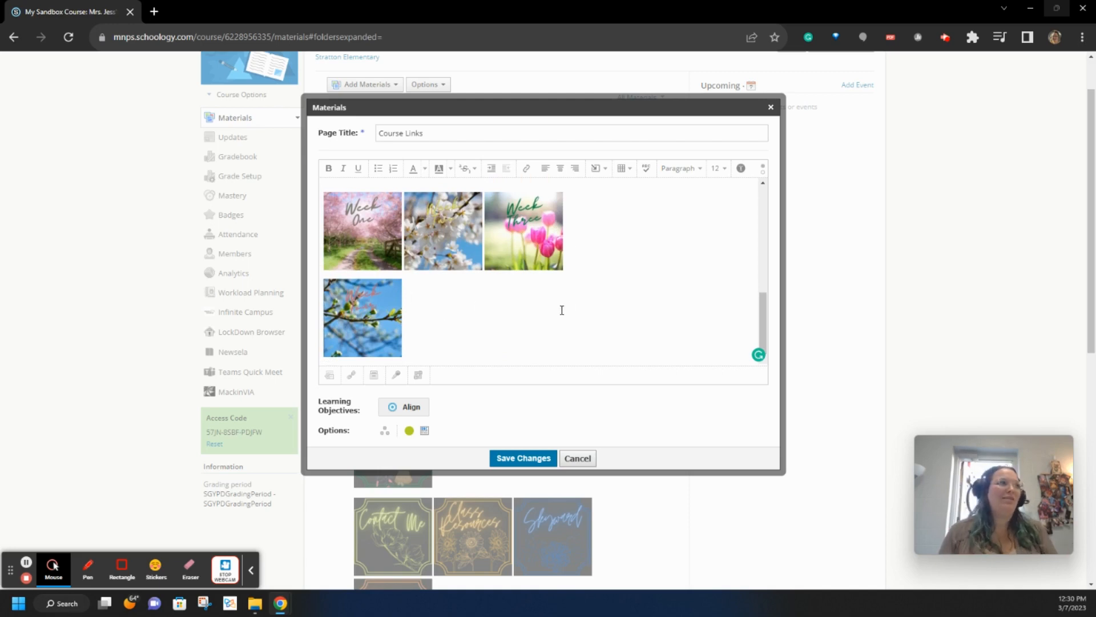
{"action": "left_click", "coordinate": [392, 342]}
{"action": "left_click", "coordinate": [415, 343]}
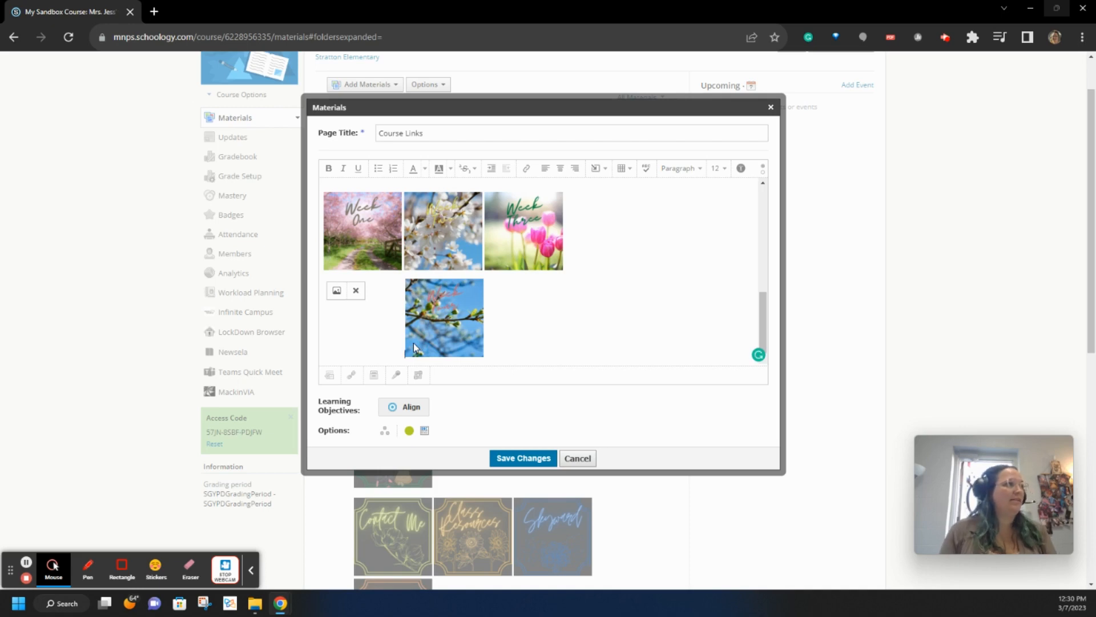
{"action": "key", "text": "BackSpace"}
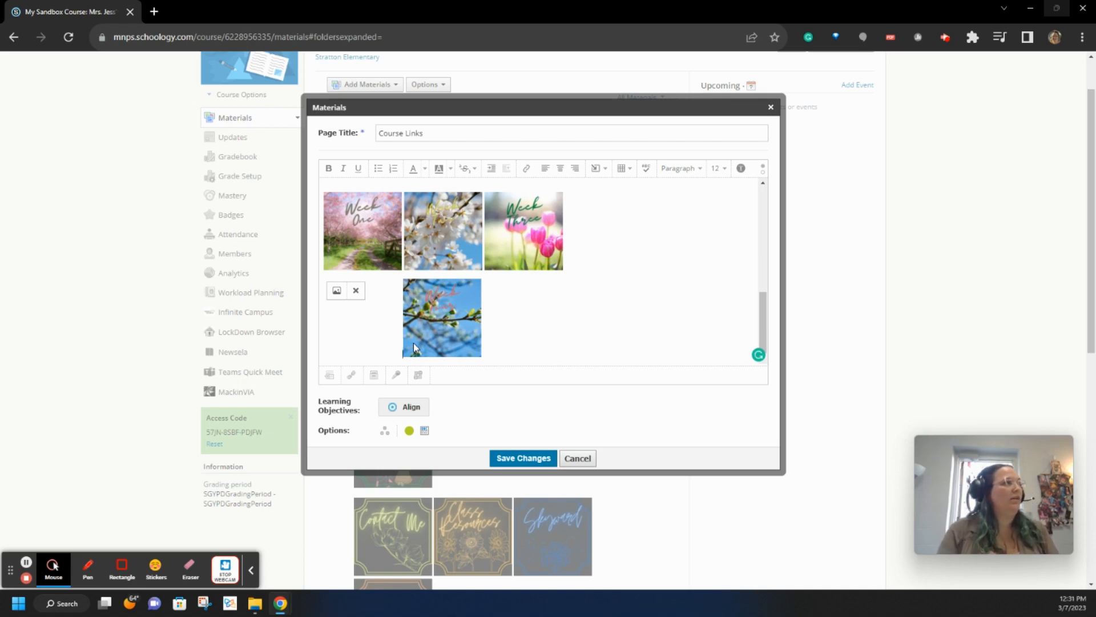
{"action": "left_click", "coordinate": [514, 468]}
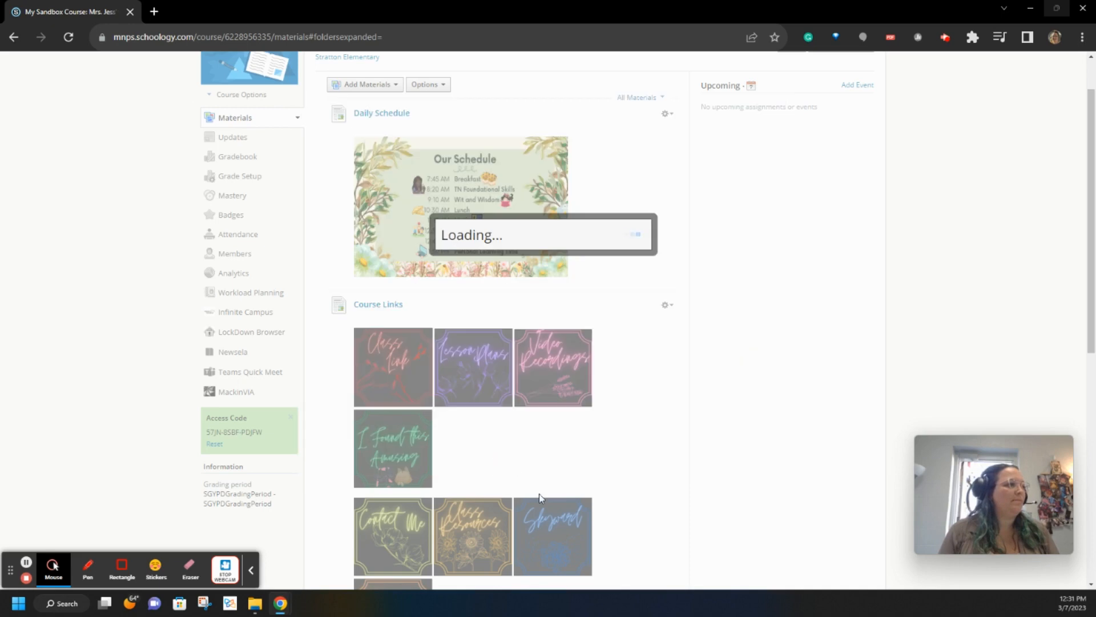
Test the Week One image link from the course materials list, and return to the list
{"action": "scroll", "coordinate": [528, 411], "scroll_direction": "down", "scroll_amount": 6}
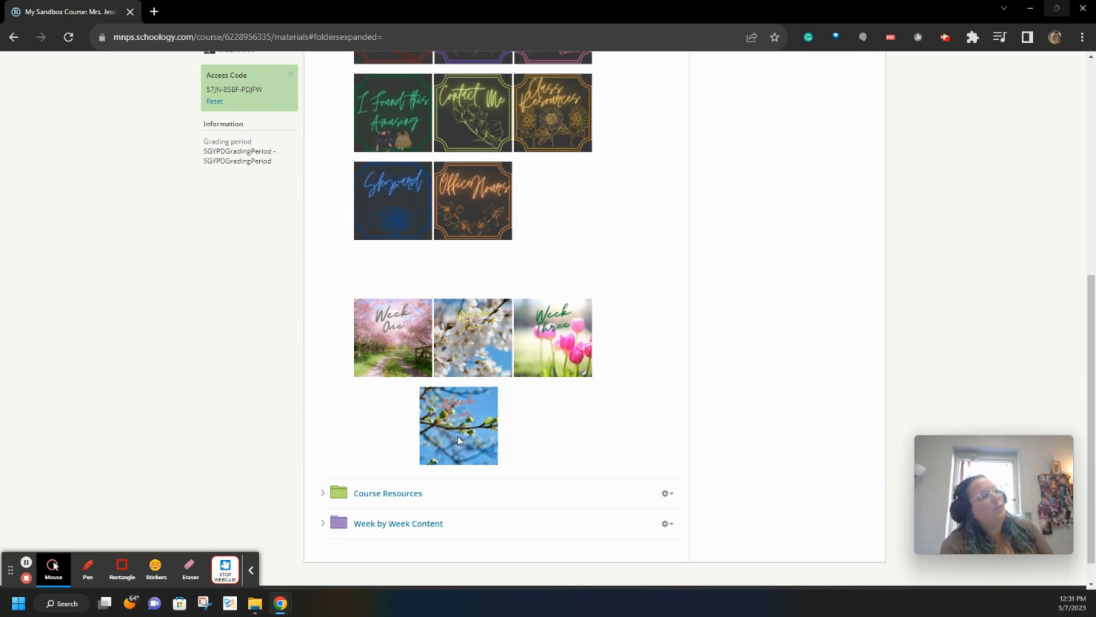
{"action": "left_click", "coordinate": [413, 346]}
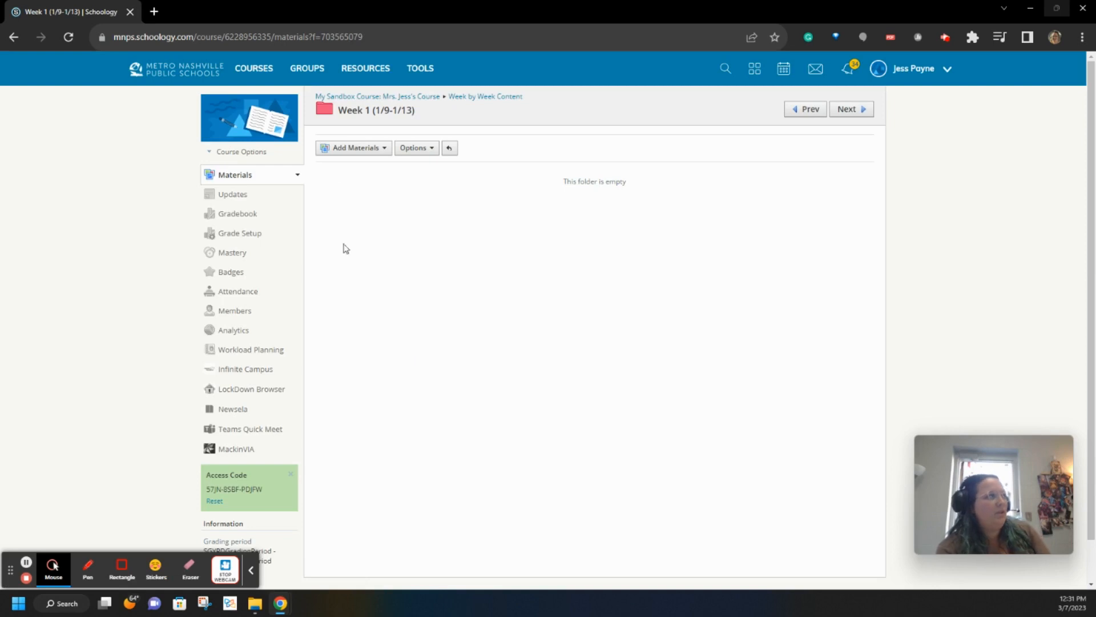
{"action": "left_click", "coordinate": [405, 97]}
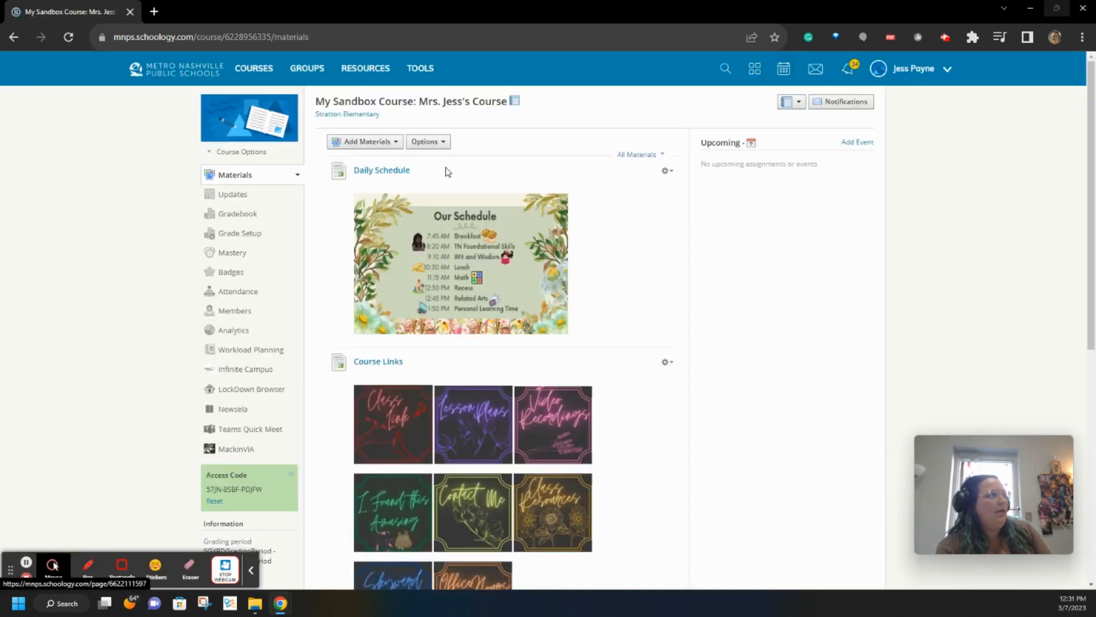
Move the Daily Schedule page below the Course Links page in the course materials list
{"action": "left_click", "coordinate": [437, 242]}
{"action": "left_click_drag", "start_coordinate": [436, 251], "coordinate": [432, 422]}
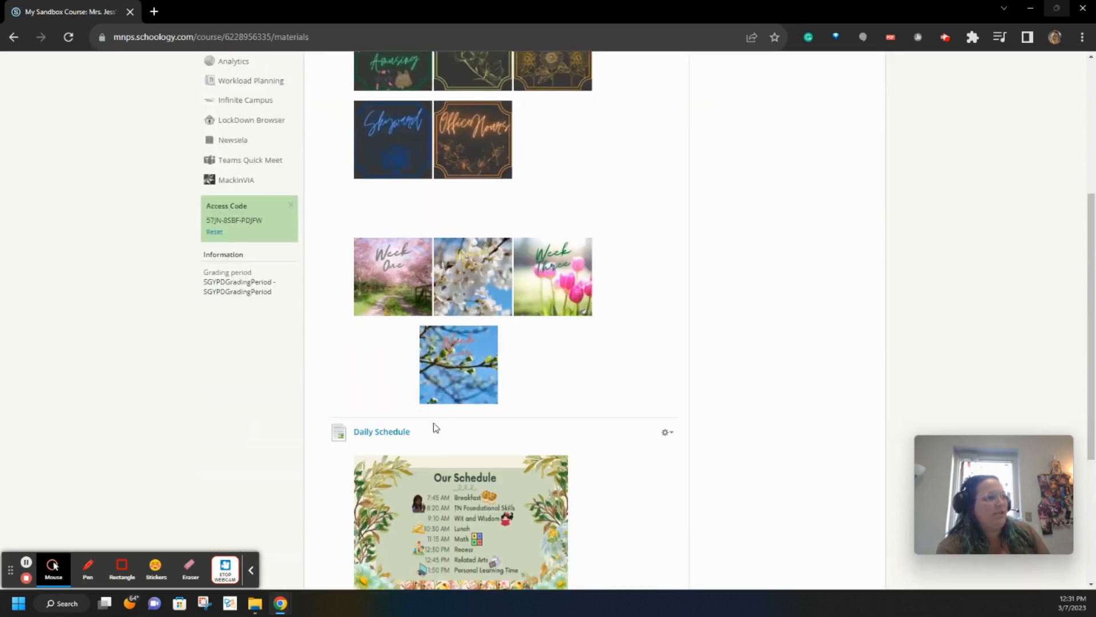
{"action": "scroll", "coordinate": [512, 485], "scroll_direction": "up", "scroll_amount": 5}
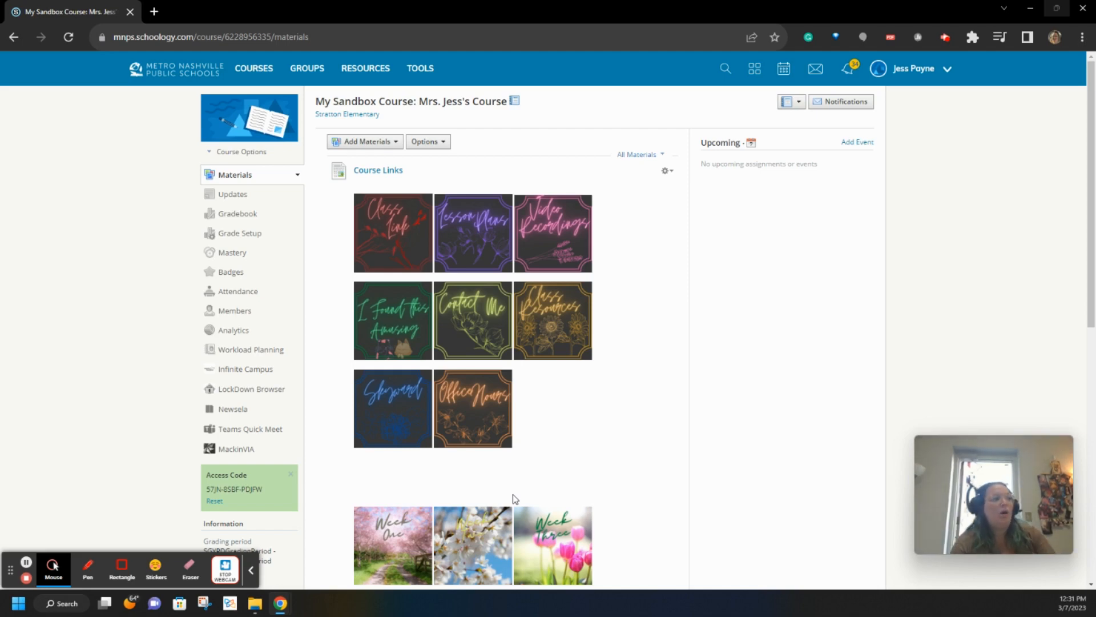
Open the Week 1 folder from its image link, check the add-folder option without creating one, and return to the course materials
{"action": "scroll", "coordinate": [503, 485], "scroll_direction": "down", "scroll_amount": 2}
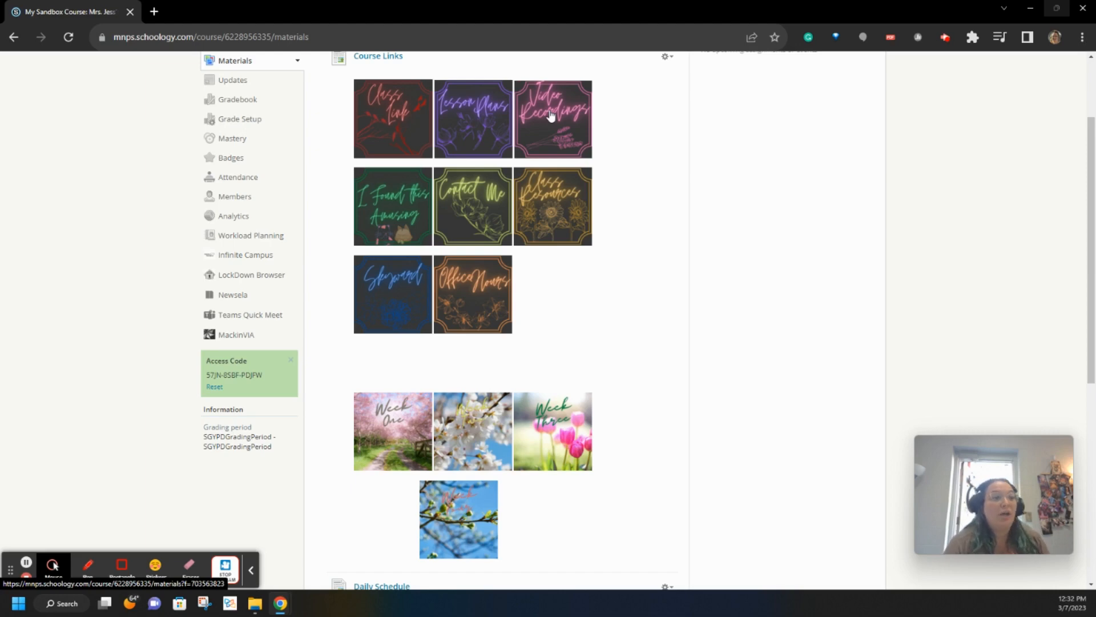
{"action": "left_click", "coordinate": [397, 436]}
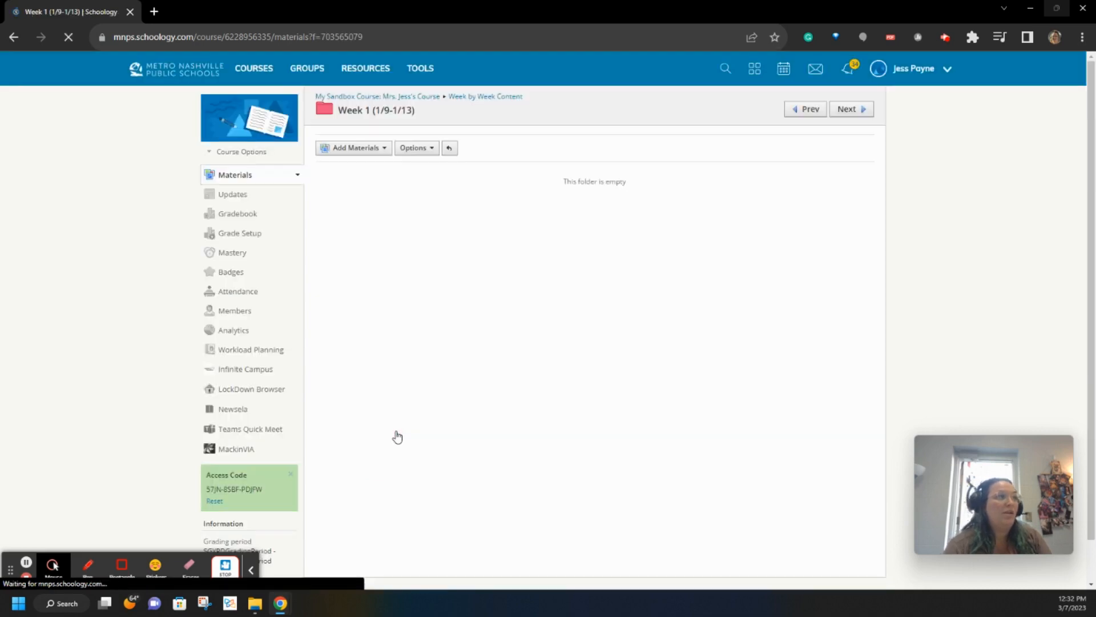
{"action": "left_click", "coordinate": [369, 150]}
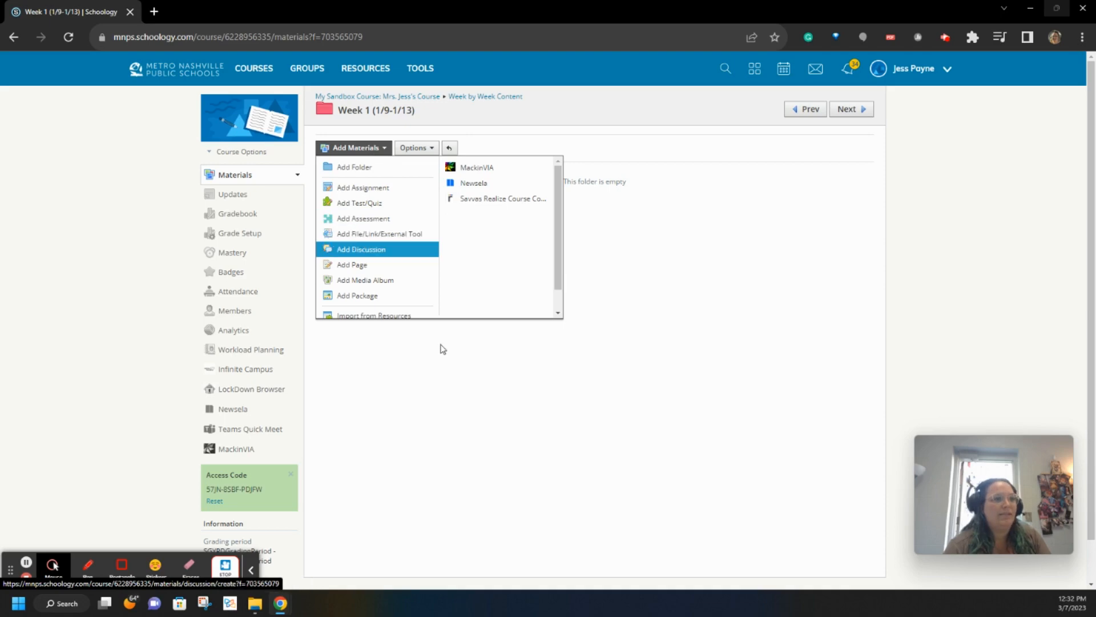
{"action": "left_click", "coordinate": [370, 172]}
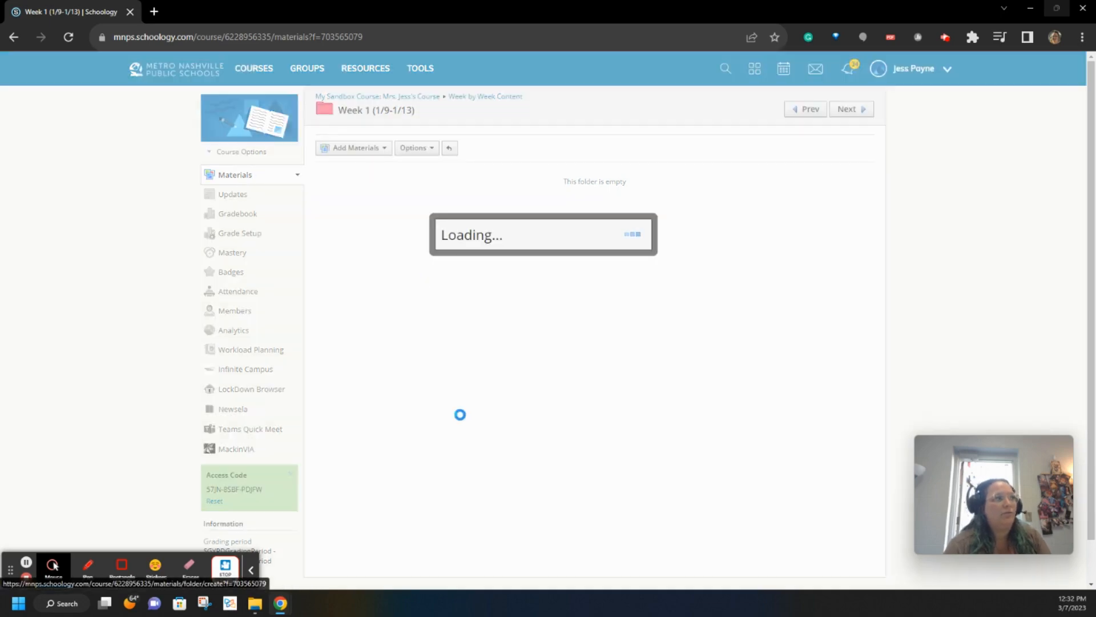
{"action": "left_click", "coordinate": [560, 376]}
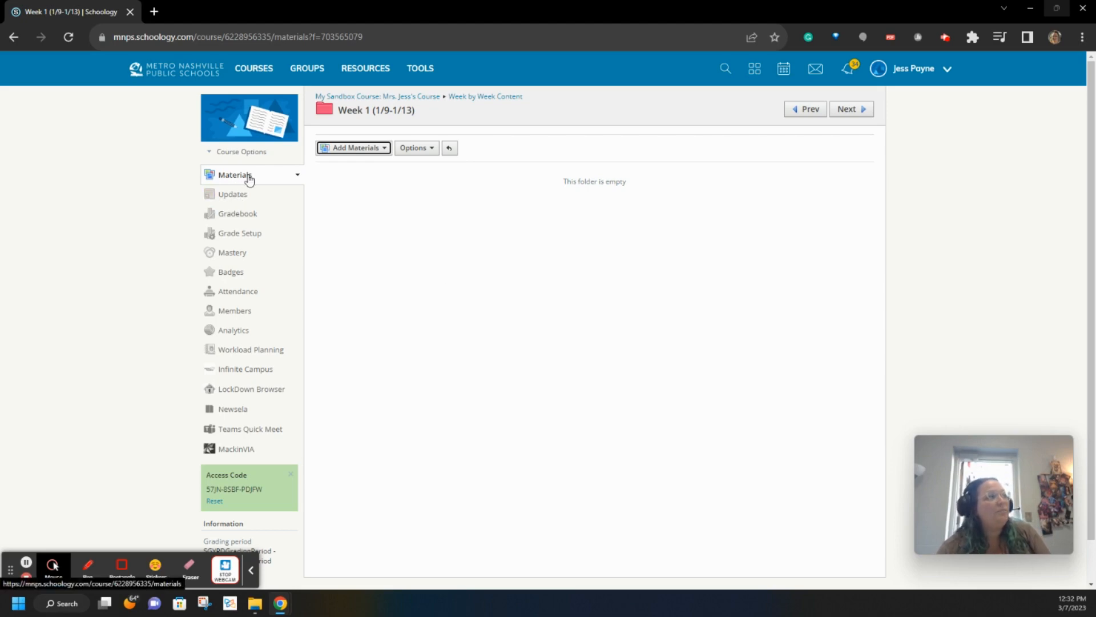
{"action": "left_click", "coordinate": [356, 97]}
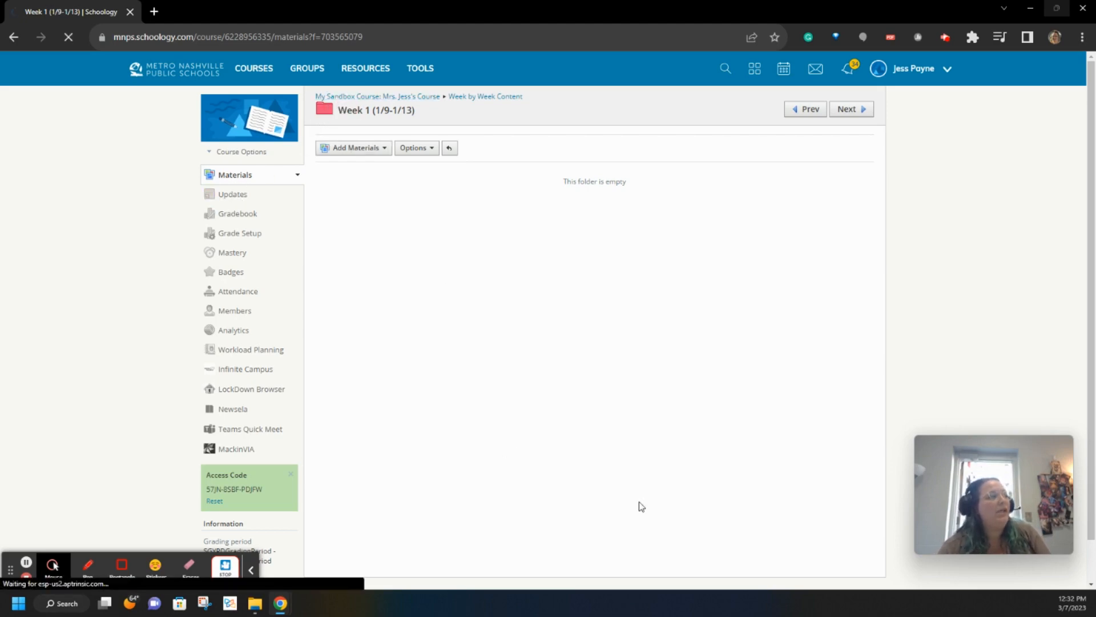
Switch to the teacher's introduction page on Google Sites and copy its web address
{"action": "scroll", "coordinate": [489, 467], "scroll_direction": "down", "scroll_amount": 2}
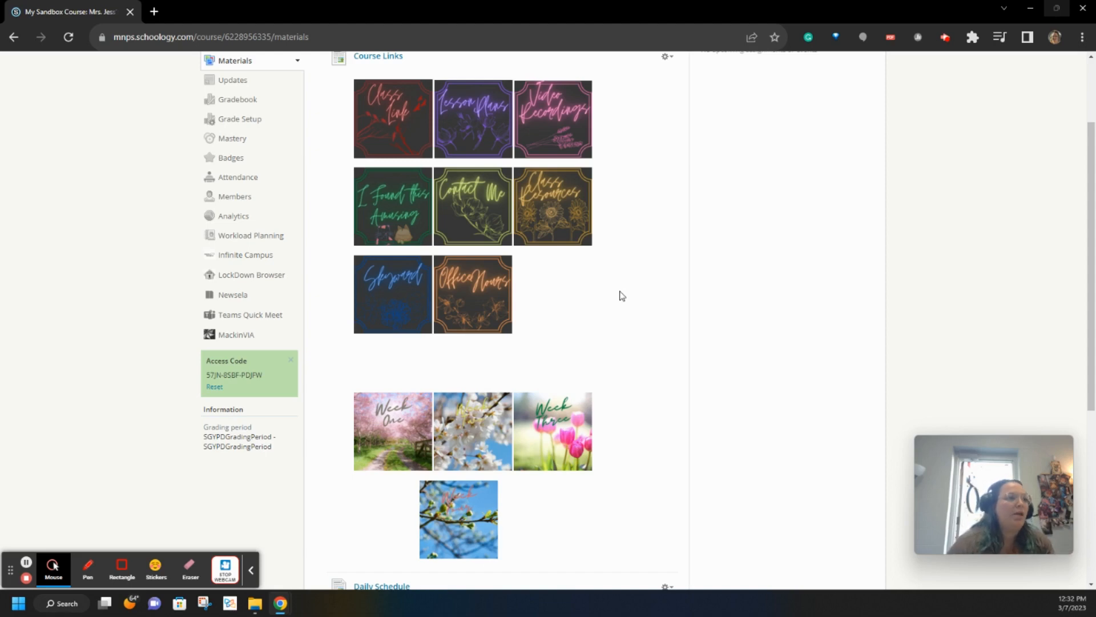
{"action": "left_click", "coordinate": [383, 120]}
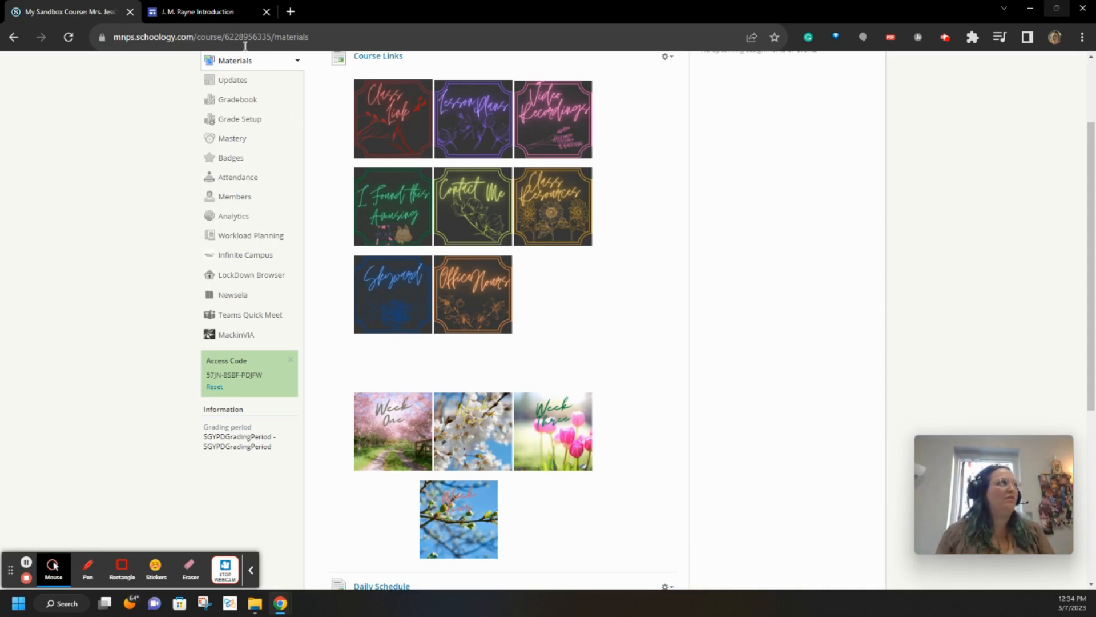
{"action": "mouse_move", "coordinate": [216, 12]}
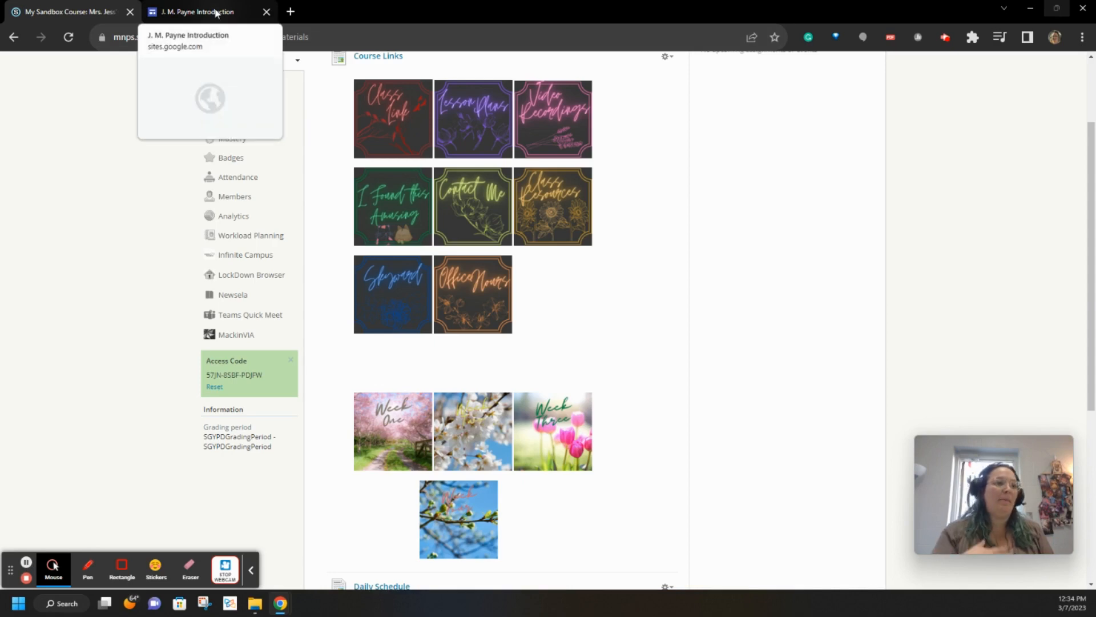
{"action": "left_click", "coordinate": [216, 13]}
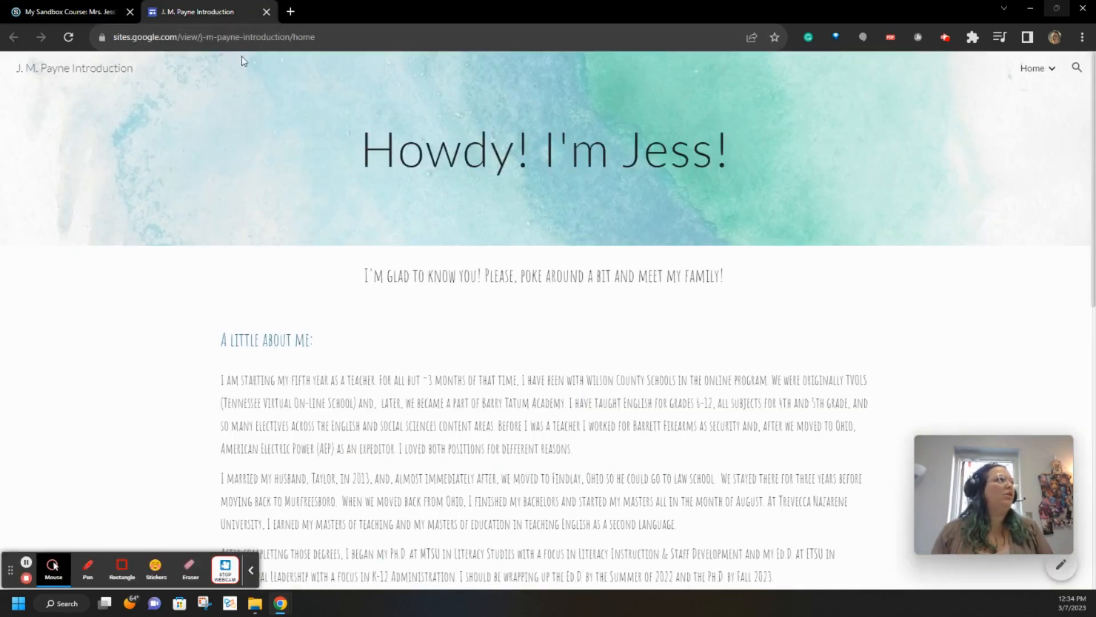
{"action": "left_click", "coordinate": [243, 38]}
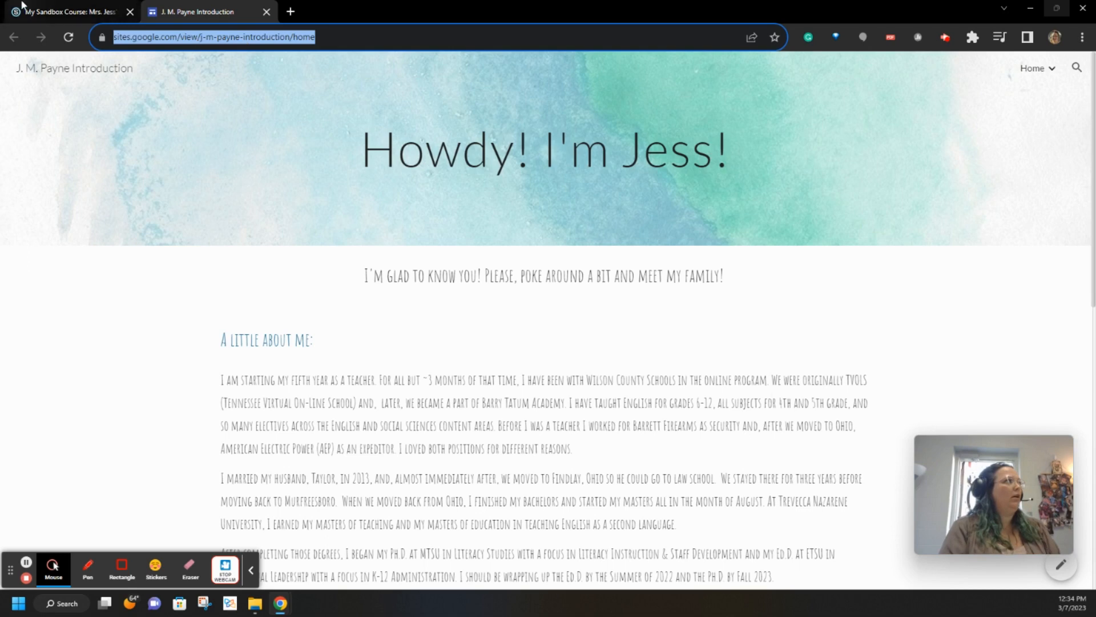
In the Schoology Course Links page, link the Contact Me image to the copied site address, opening in a new tab, and save the page
{"action": "left_click", "coordinate": [37, 12]}
{"action": "scroll", "coordinate": [454, 226], "scroll_direction": "up", "scroll_amount": 2}
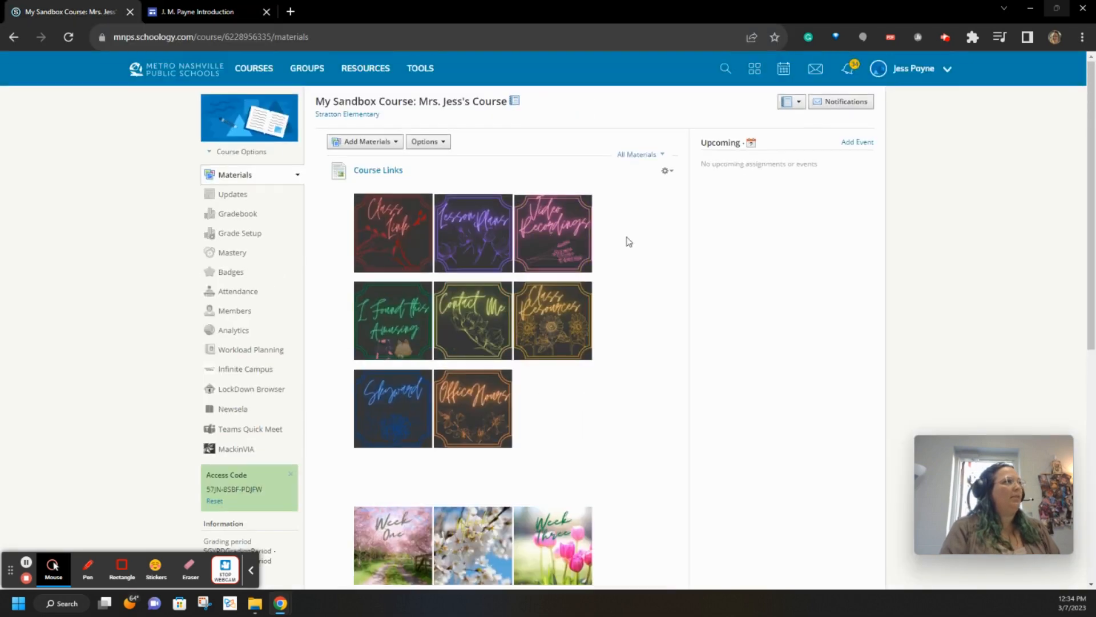
{"action": "left_click", "coordinate": [667, 170]}
{"action": "left_click", "coordinate": [681, 189]}
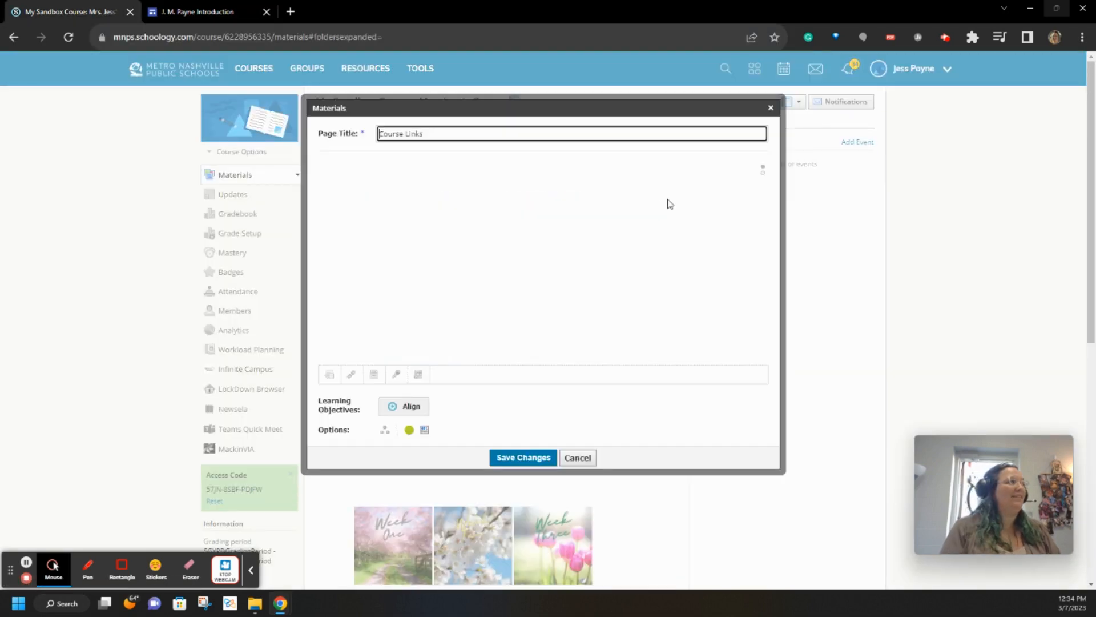
{"action": "scroll", "coordinate": [460, 258], "scroll_direction": "down", "scroll_amount": 1}
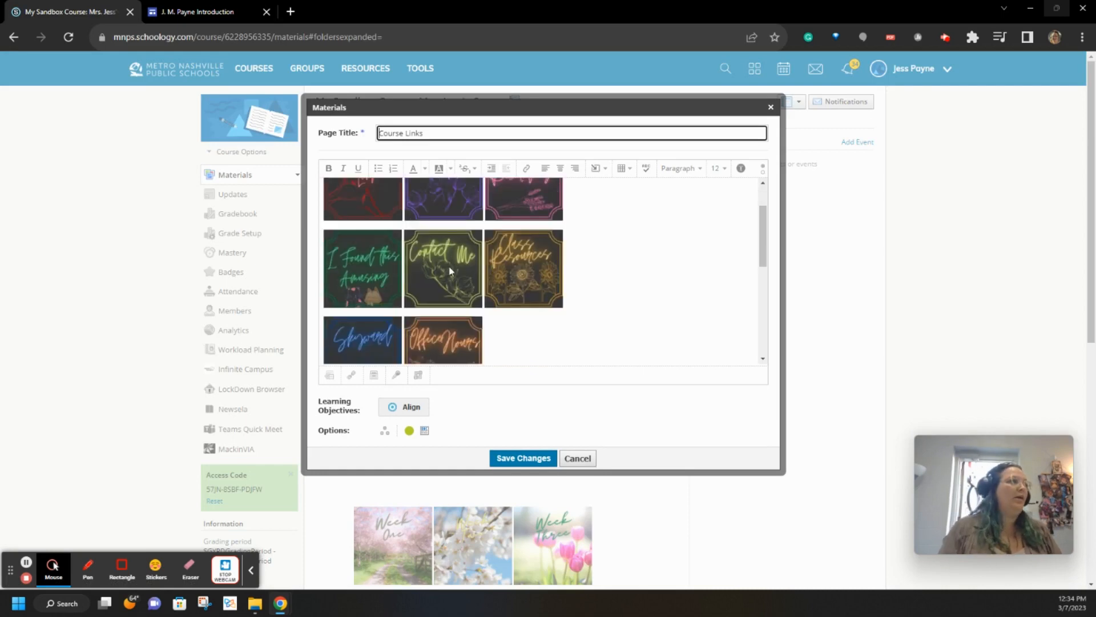
{"action": "left_click", "coordinate": [430, 273]}
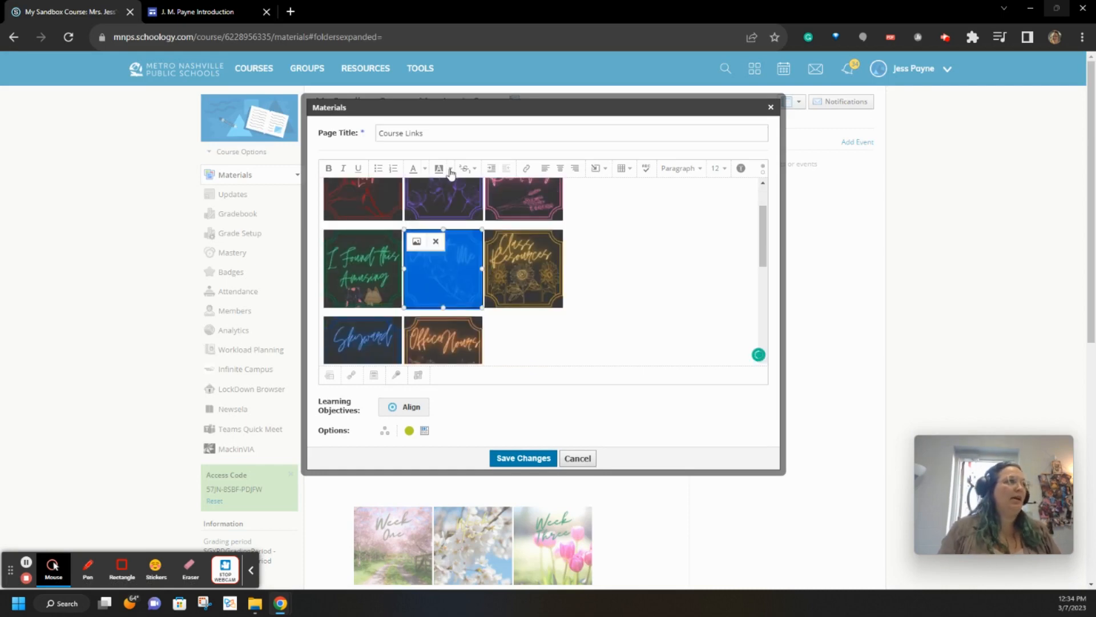
{"action": "left_click", "coordinate": [534, 174]}
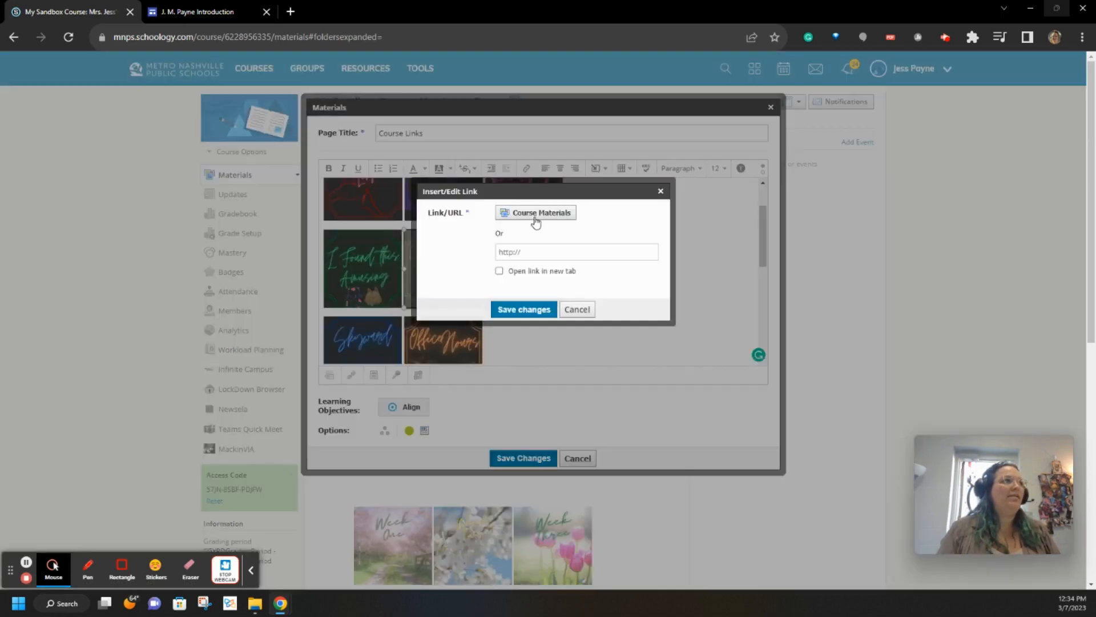
{"action": "left_click", "coordinate": [536, 253]}
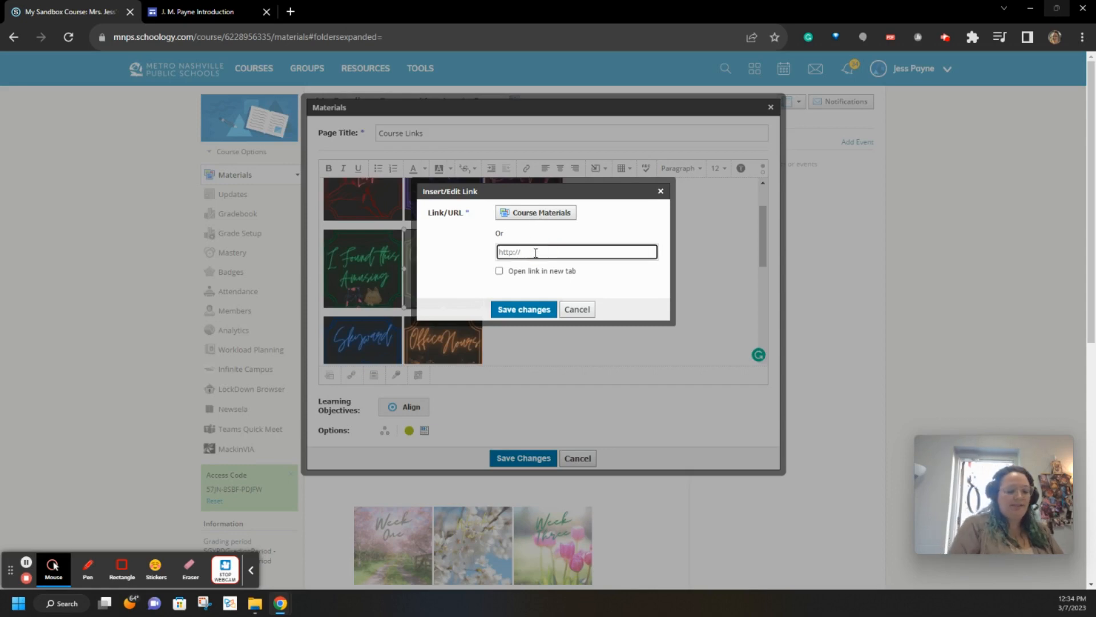
{"action": "key", "text": "ctrl+v"}
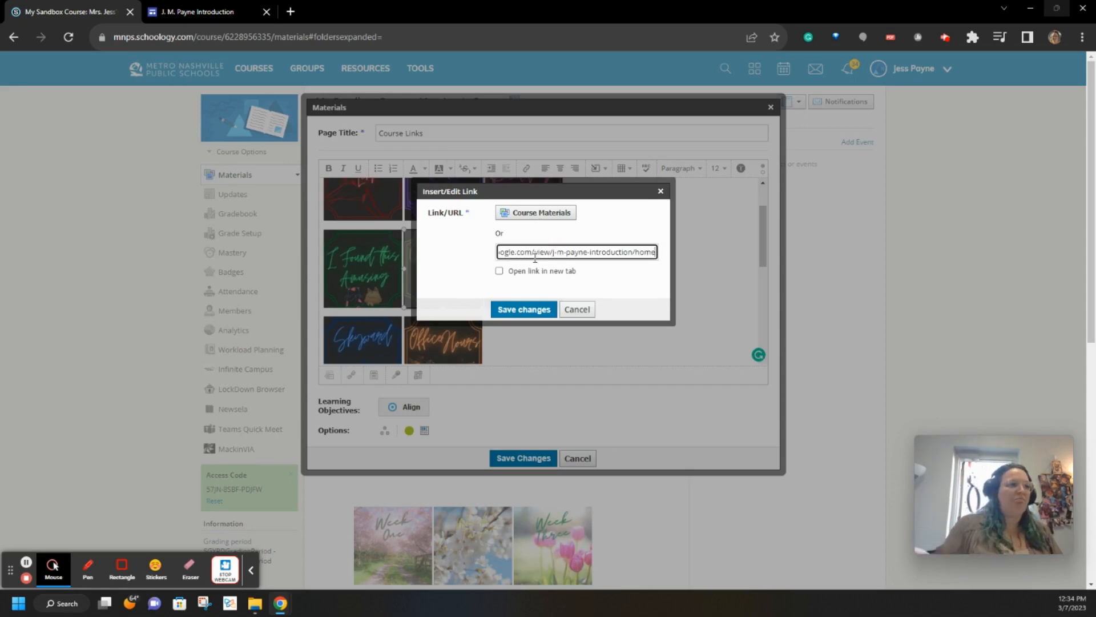
{"action": "left_click", "coordinate": [500, 270]}
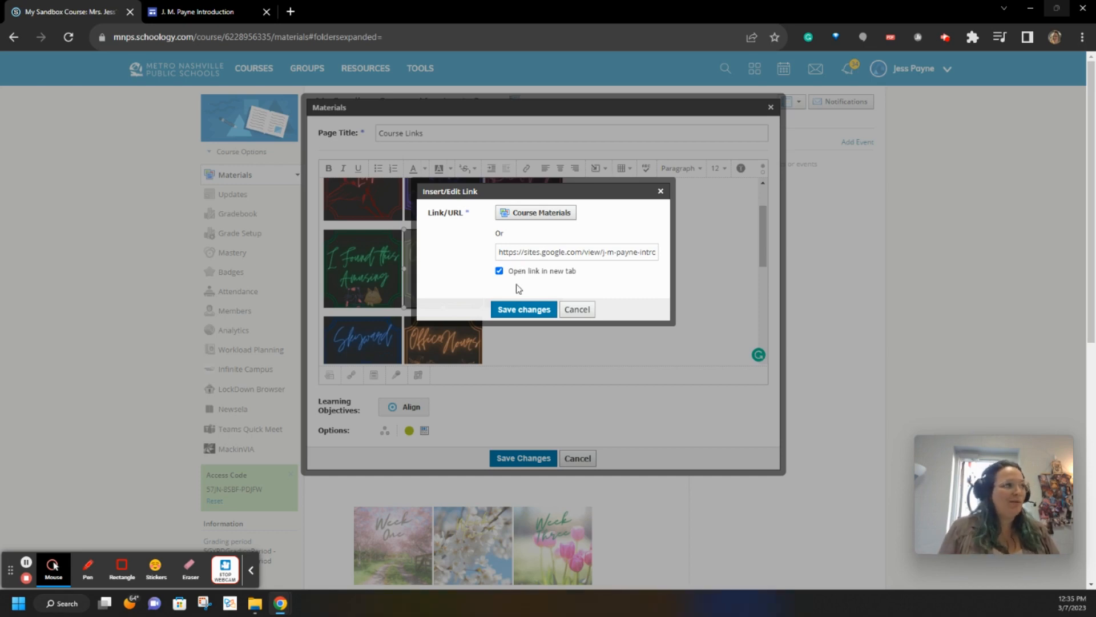
{"action": "left_click", "coordinate": [515, 310]}
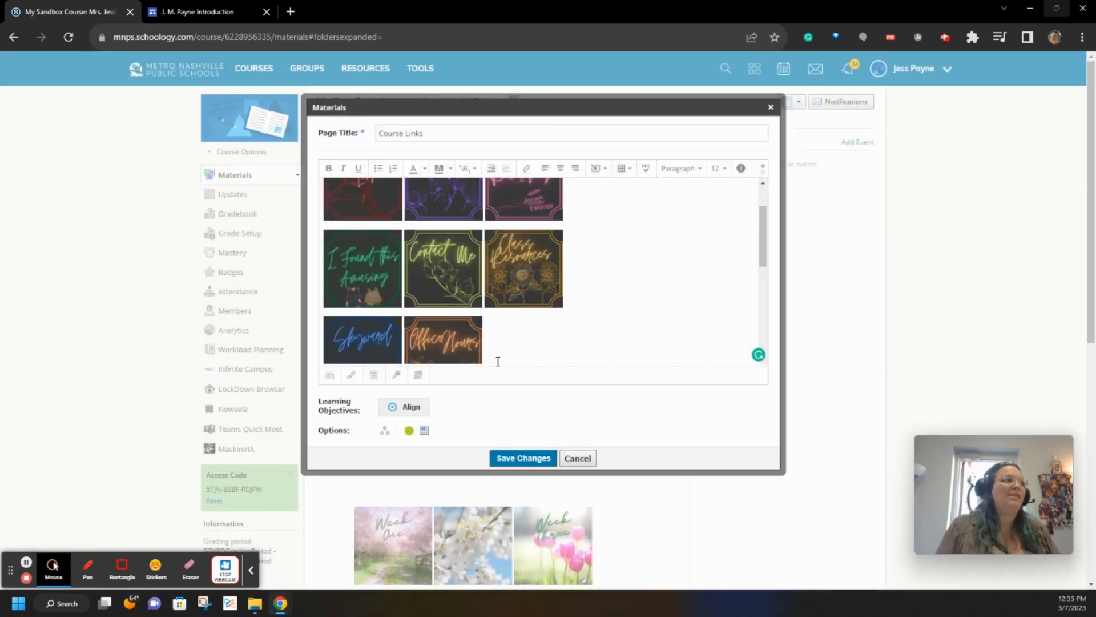
{"action": "left_click", "coordinate": [506, 458]}
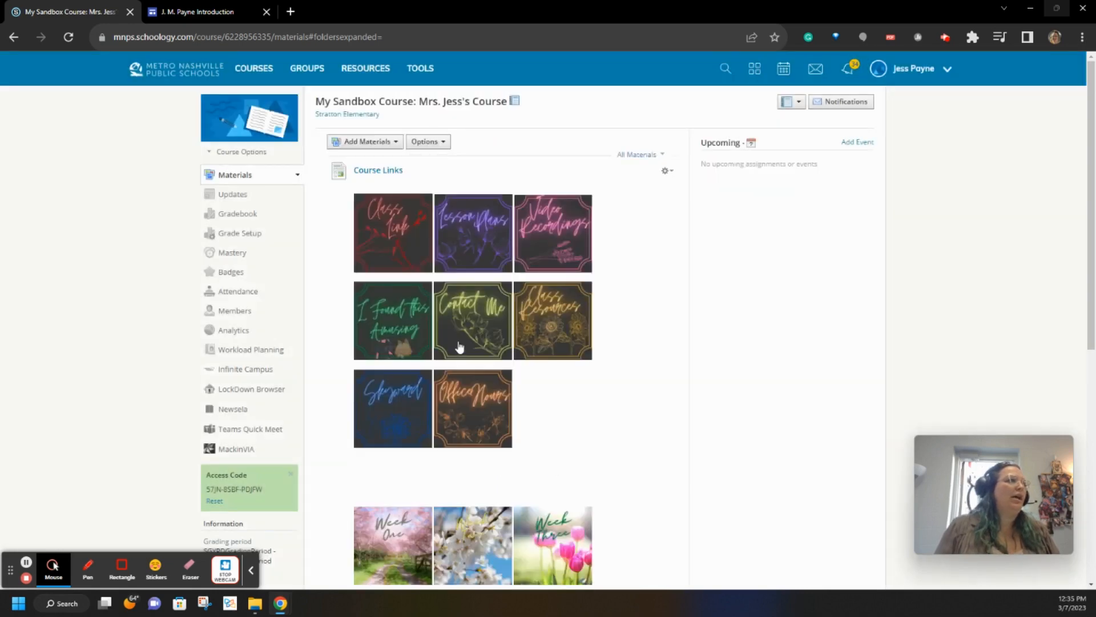
Test the Contact Me image link, return to the course, and look over the materials list
{"action": "left_click", "coordinate": [460, 338]}
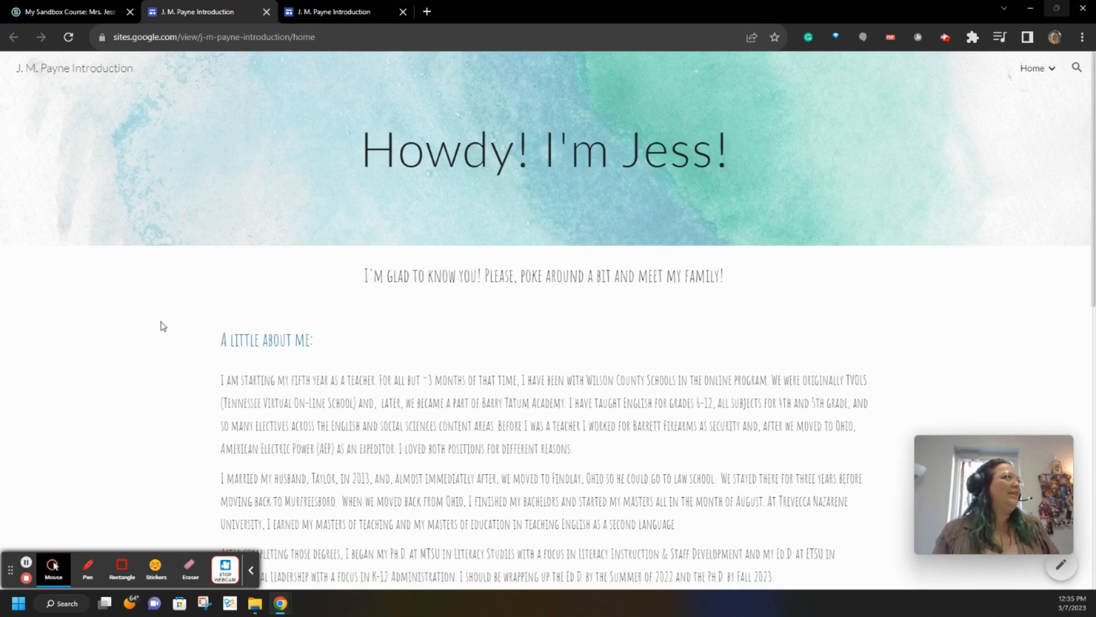
{"action": "left_click", "coordinate": [75, 11]}
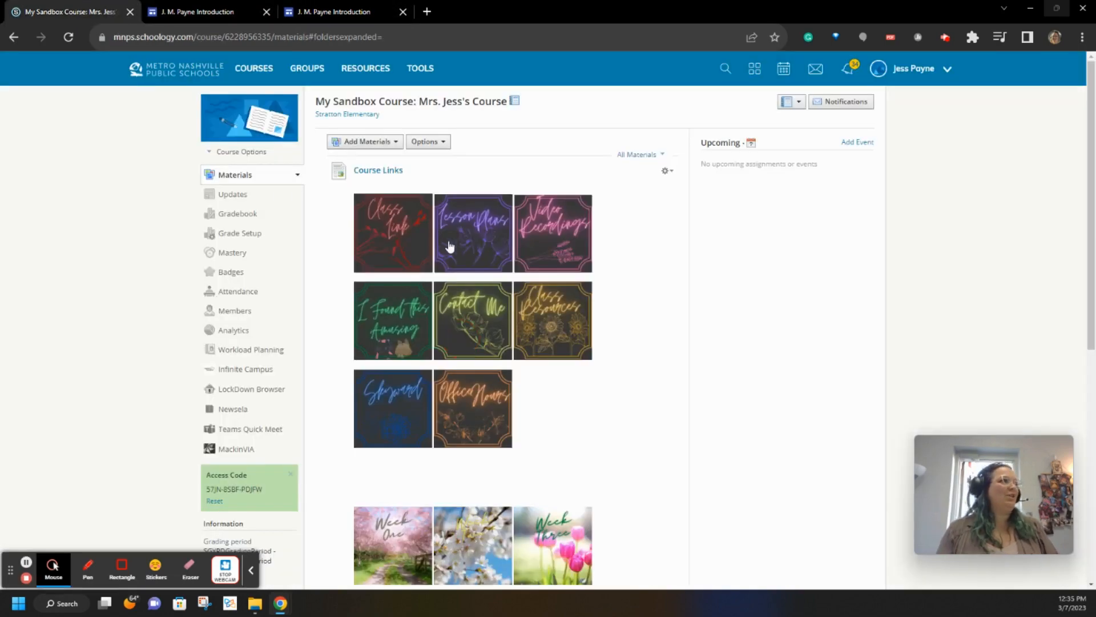
{"action": "scroll", "coordinate": [448, 244], "scroll_direction": "down", "scroll_amount": 5}
{"action": "scroll", "coordinate": [501, 185], "scroll_direction": "down", "scroll_amount": 3}
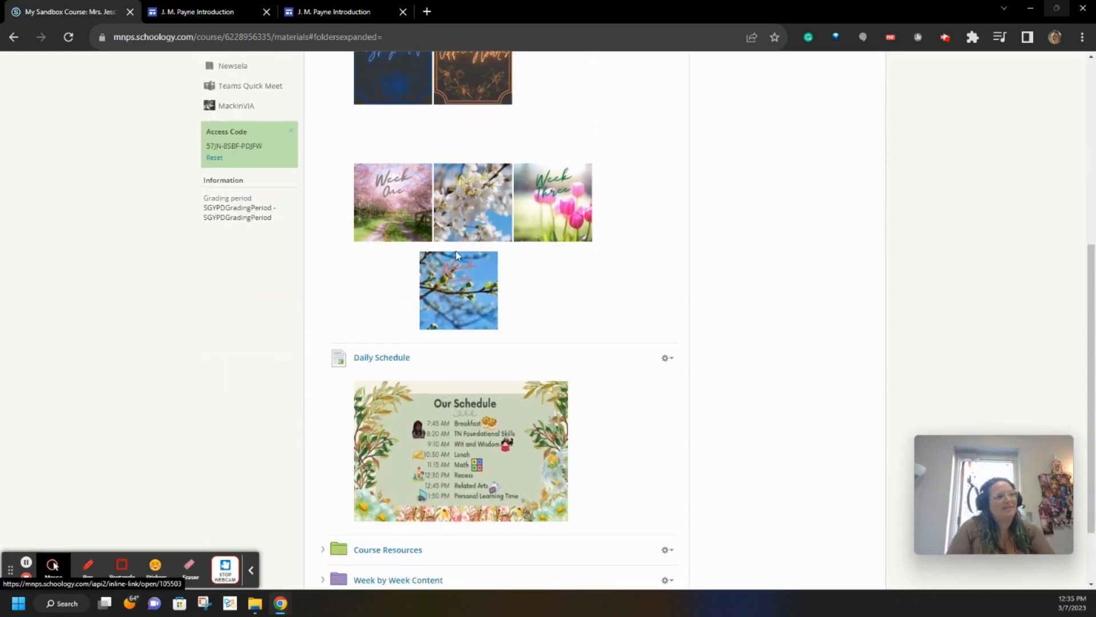
{"action": "scroll", "coordinate": [456, 254], "scroll_direction": "up", "scroll_amount": 4}
{"action": "scroll", "coordinate": [455, 254], "scroll_direction": "up", "scroll_amount": 3}
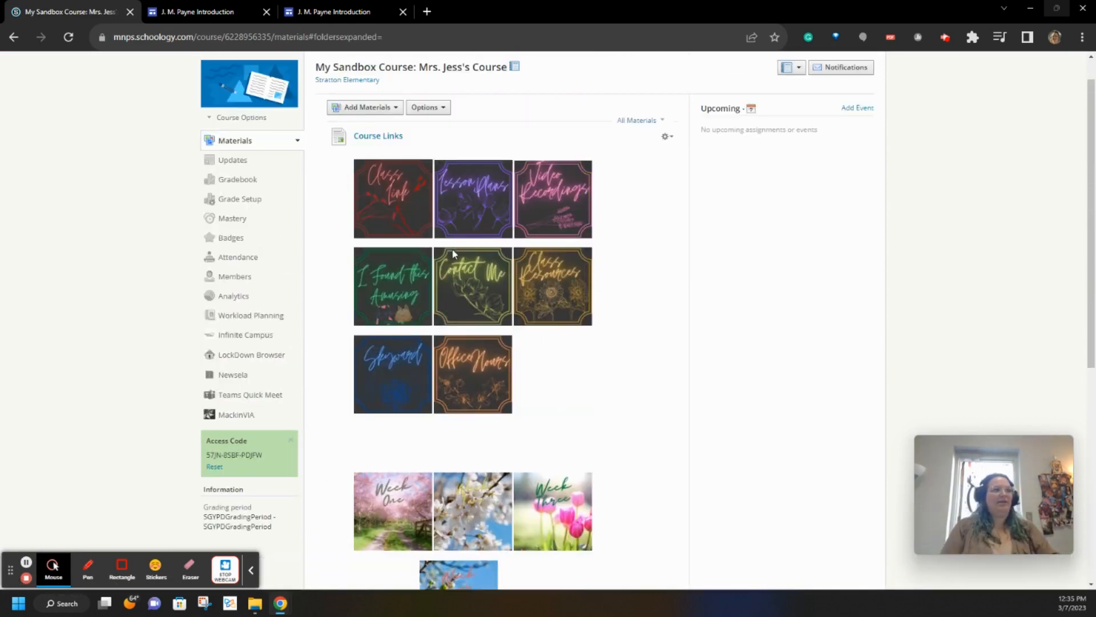